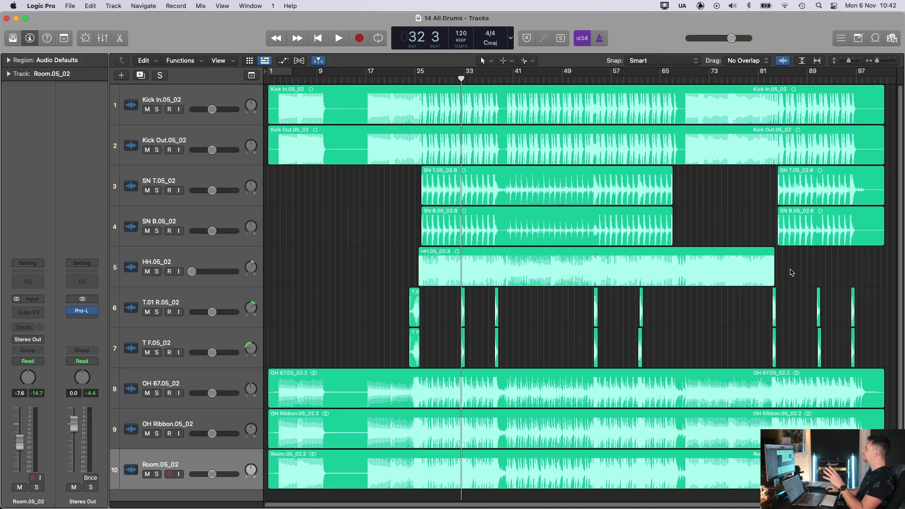
Select the T.01 R.05_02 and T F.05_02 tom tracks and examine the trimmed hits and fades near bar 32
click(244, 301)
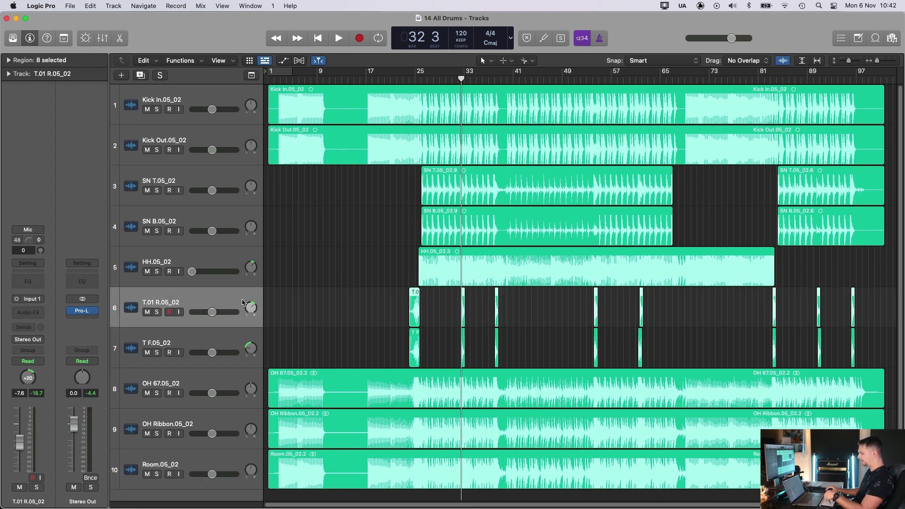
shift+click(226, 340)
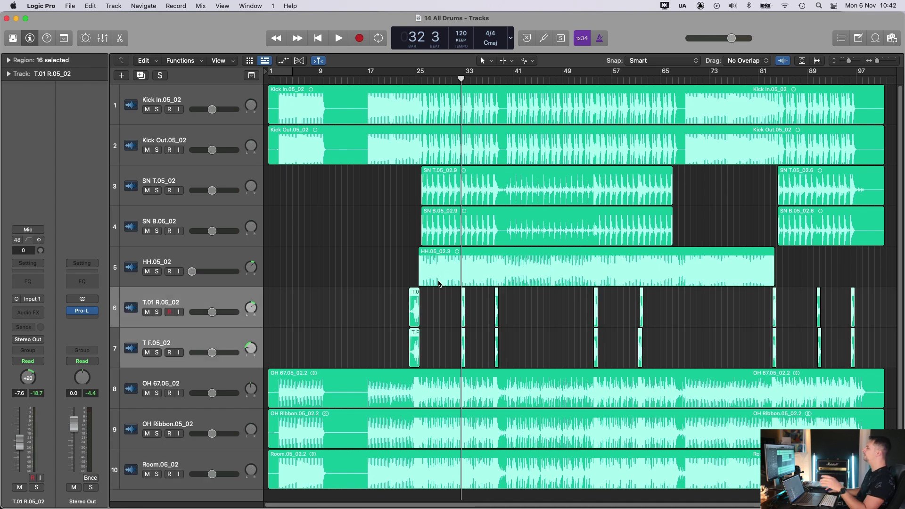
key(z)
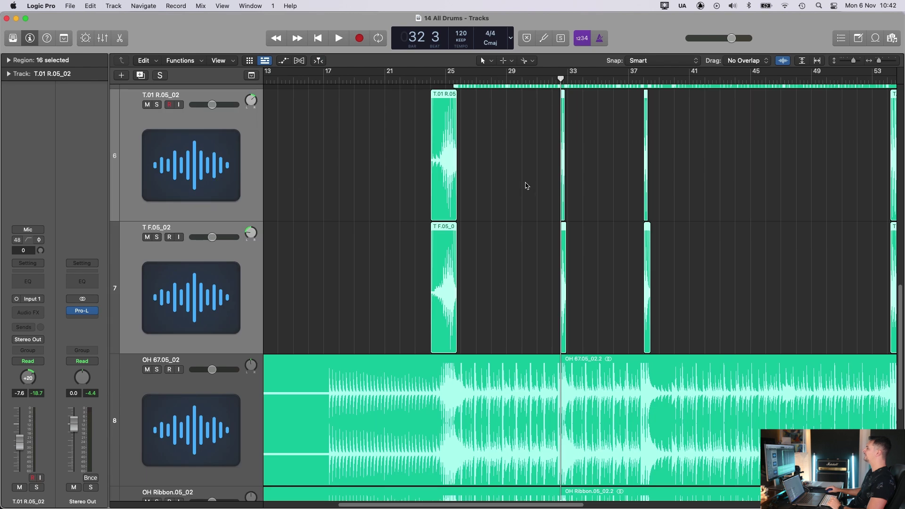
drag(524, 182, 675, 325)
drag(352, 206, 591, 409)
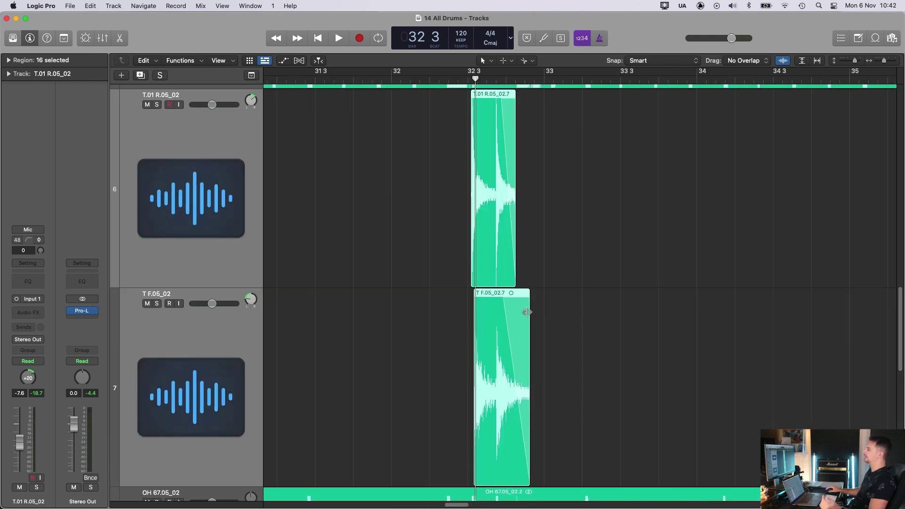
ctrl+alt+click(518, 372)
ctrl+alt+click(515, 302)
ctrl+alt+click(417, 216)
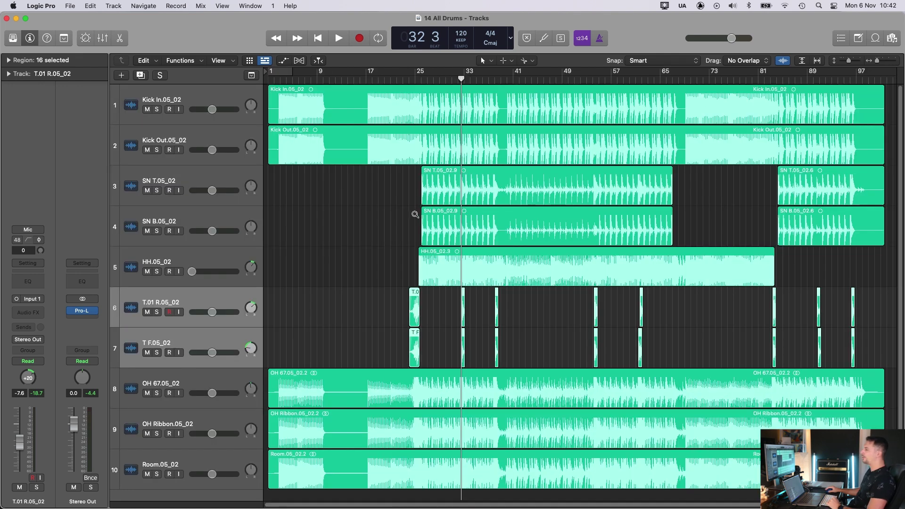
Examine the trimmed tom hits from bars 24 to 38 against the overhead and room regions
click(348, 258)
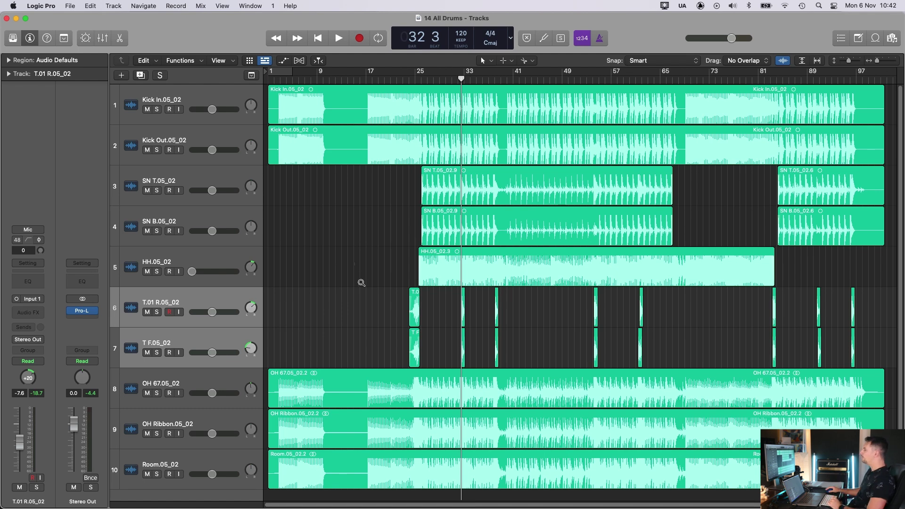
ctrl+alt+click(357, 268)
drag(395, 177, 771, 278)
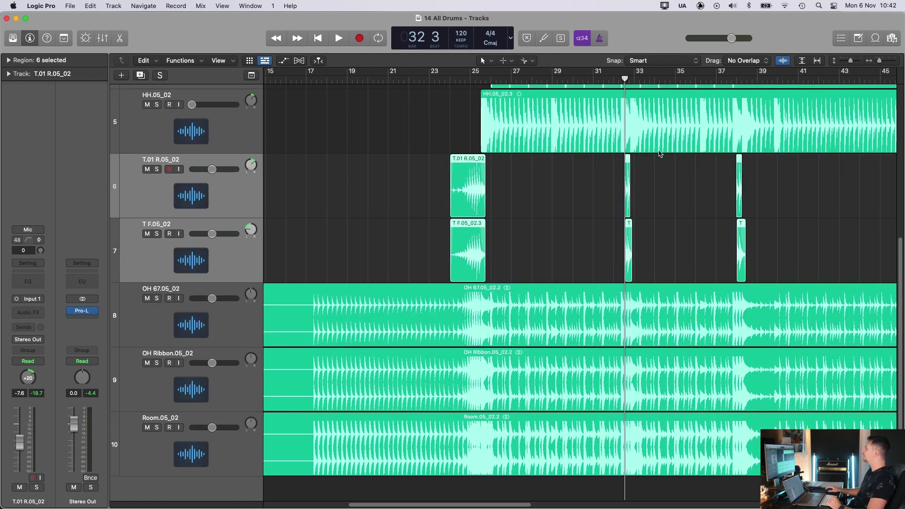
drag(555, 225, 533, 462)
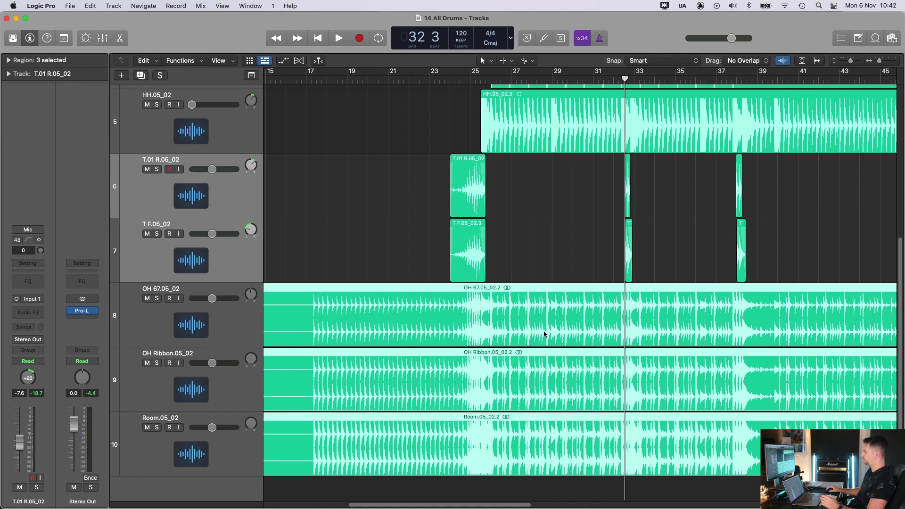
ctrl+alt+click(560, 263)
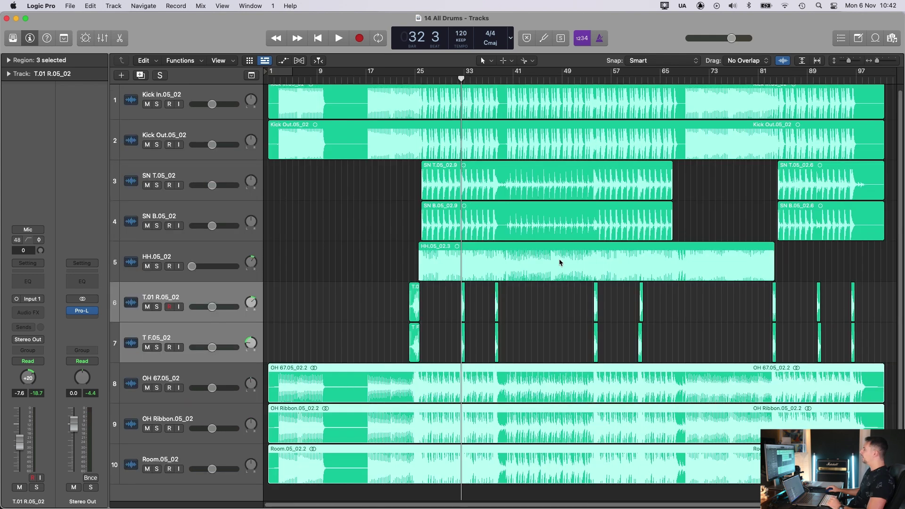
Extend the start of the HH.05_02 region back to bar 1 to reveal its trimmed audio, and undo the extension
click(211, 256)
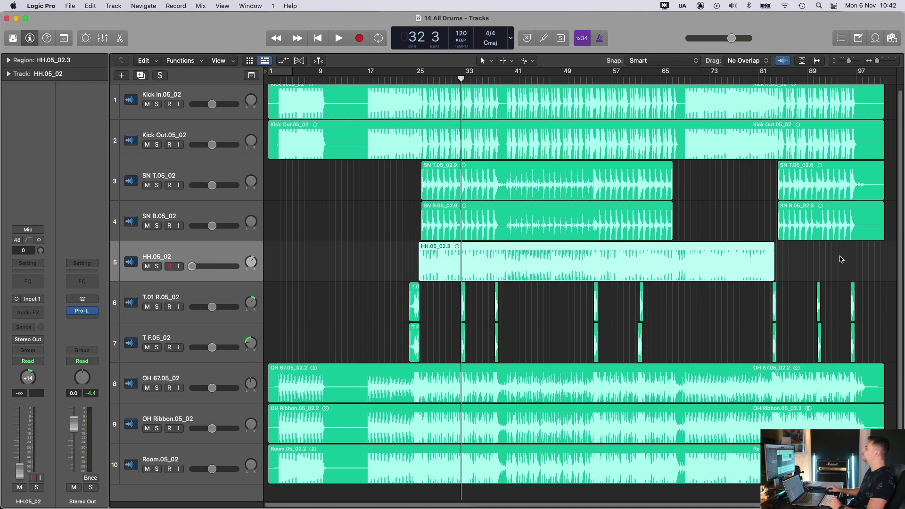
click(349, 279)
click(421, 277)
drag(421, 277, 270, 278)
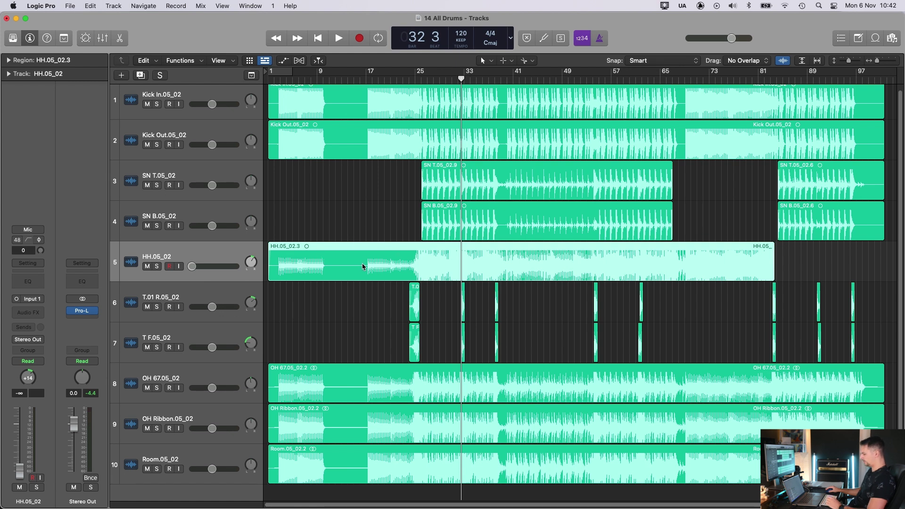
key(super+z)
click(859, 267)
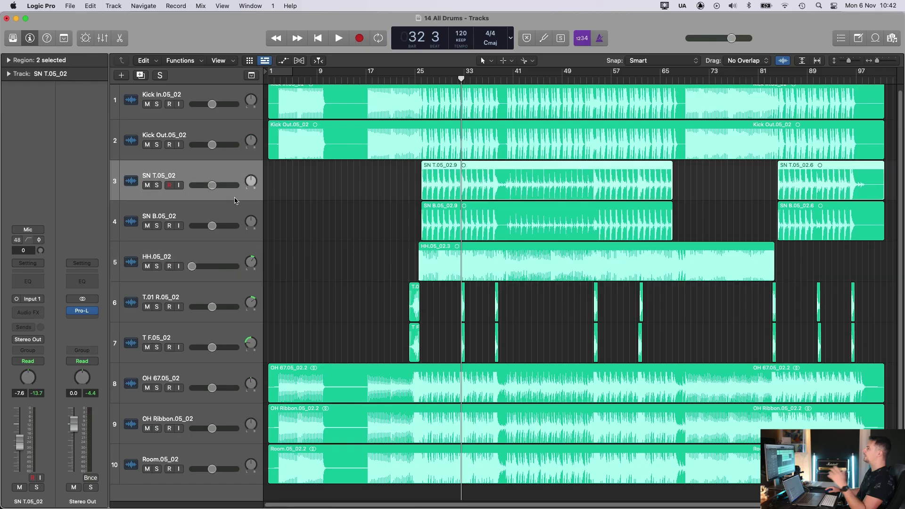
Select the SN B.05_02 track and examine the quiet gap in the overhead and room regions from bars 10 to 17
click(237, 206)
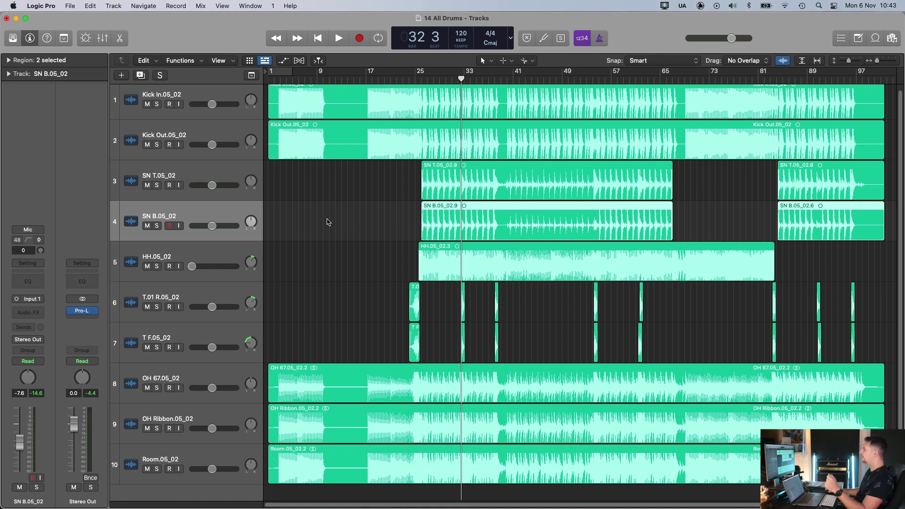
drag(318, 230, 364, 411)
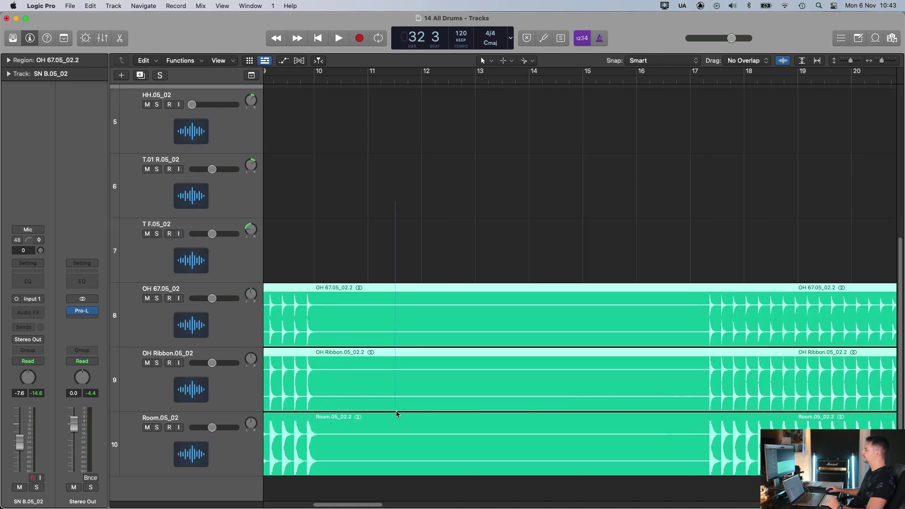
ctrl+alt+click(598, 217)
Place the playhead at bar 21, select the T.01 R.05_02 track and inspect the Pro-L limiter on the Stereo Out
click(389, 80)
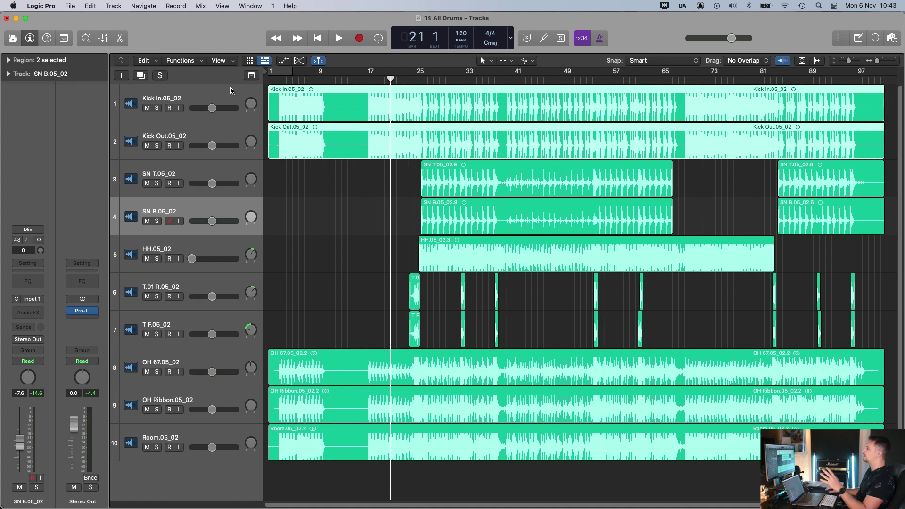
click(218, 299)
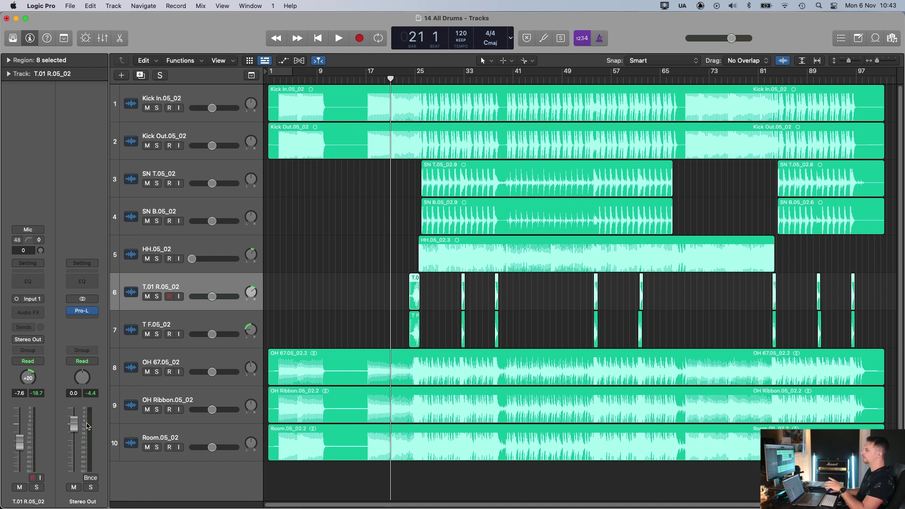
click(84, 314)
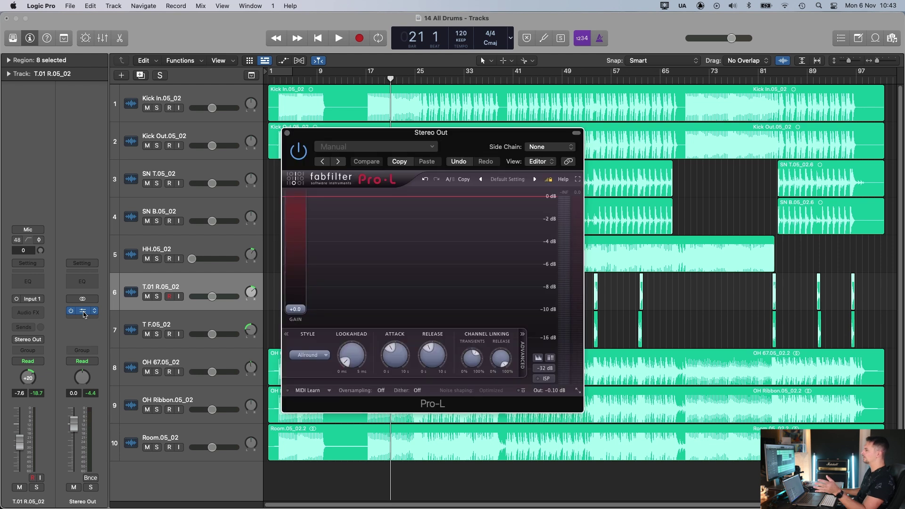
click(287, 133)
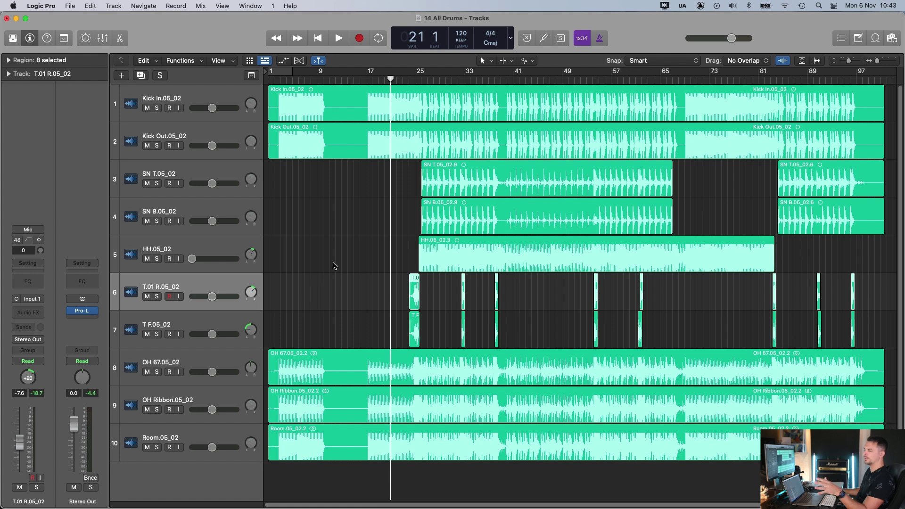
Play the drums from about bar 24 and raise the HH.05_02 track's volume during playback, stopping at about bar 37
drag(390, 79, 411, 79)
key(space)
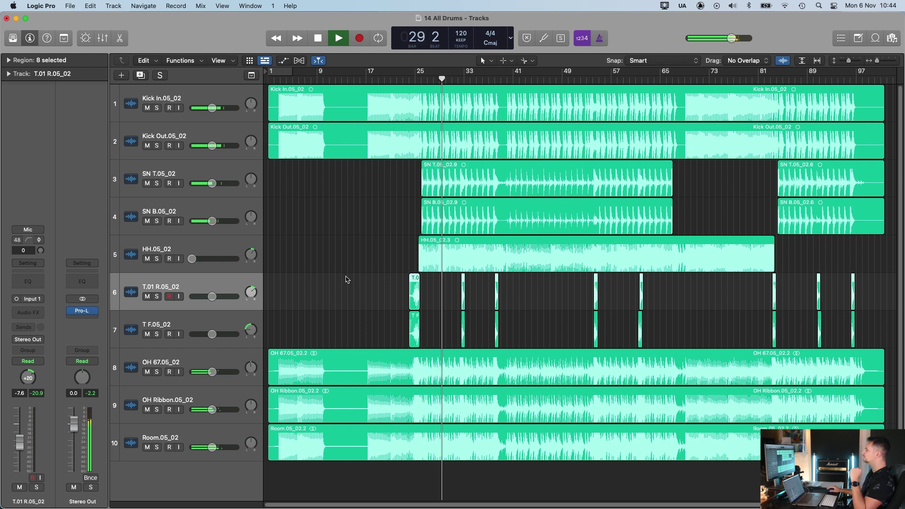
drag(192, 259, 205, 260)
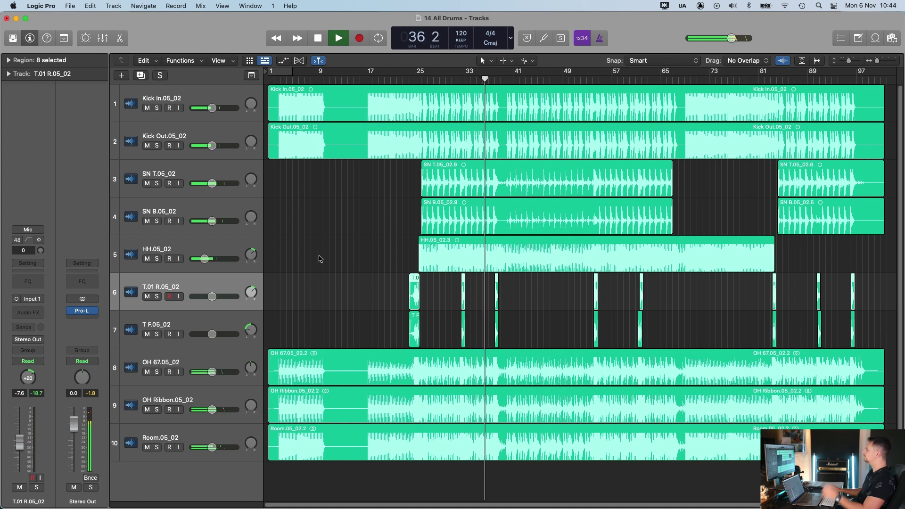
key(space)
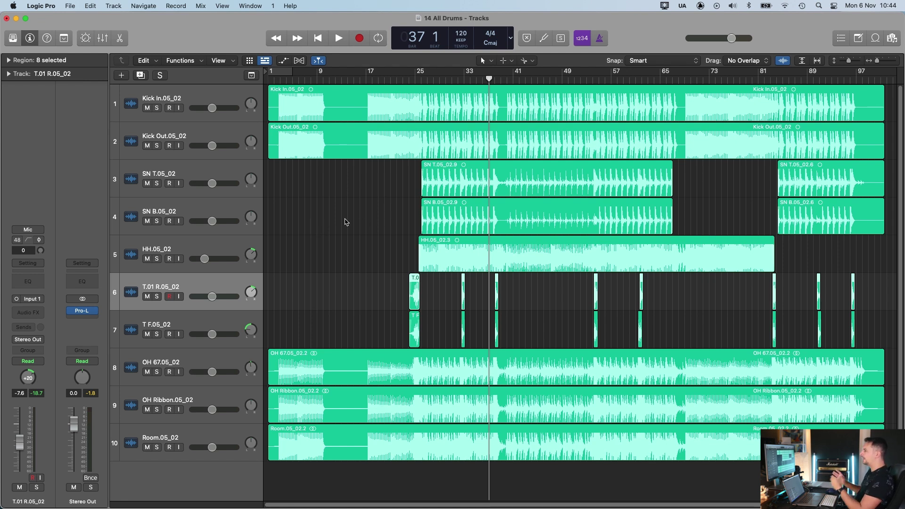
Select all ten drum tracks and lower their volumes together, bringing Kick In.05_02 to -12.0 dB
click(237, 101)
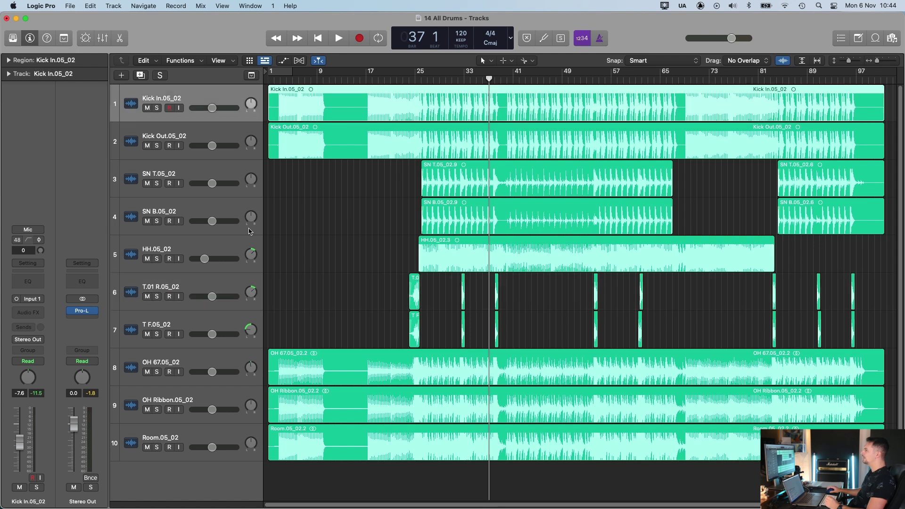
shift+click(227, 438)
drag(212, 372, 208, 372)
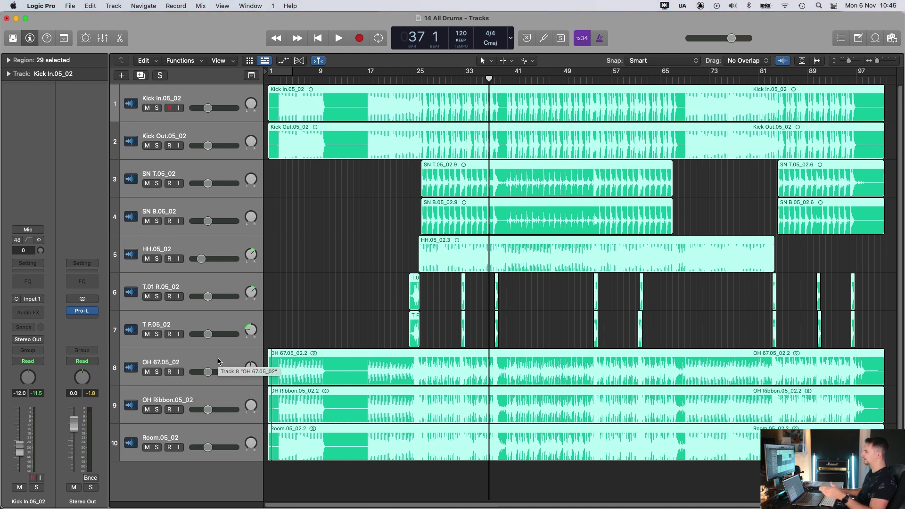
Select the OH 67.05_02 track and look over its regions alongside the other drum tracks
click(199, 354)
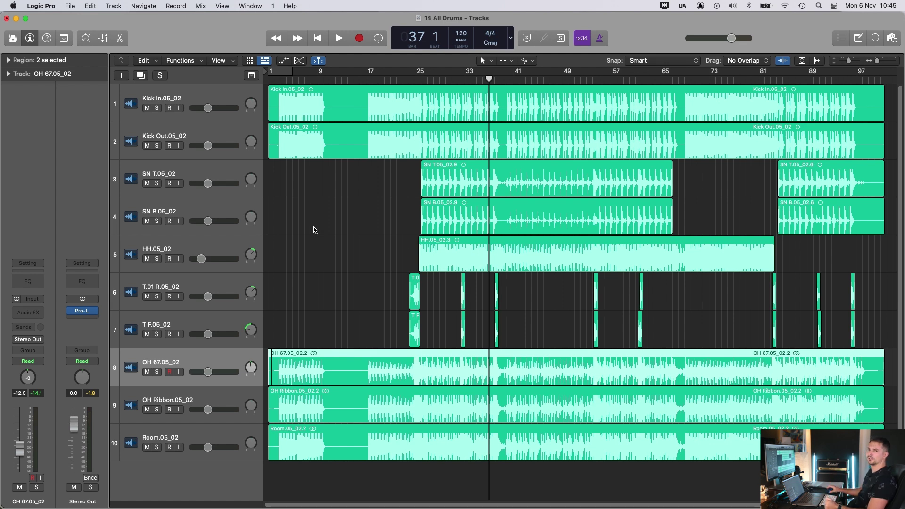
click(325, 281)
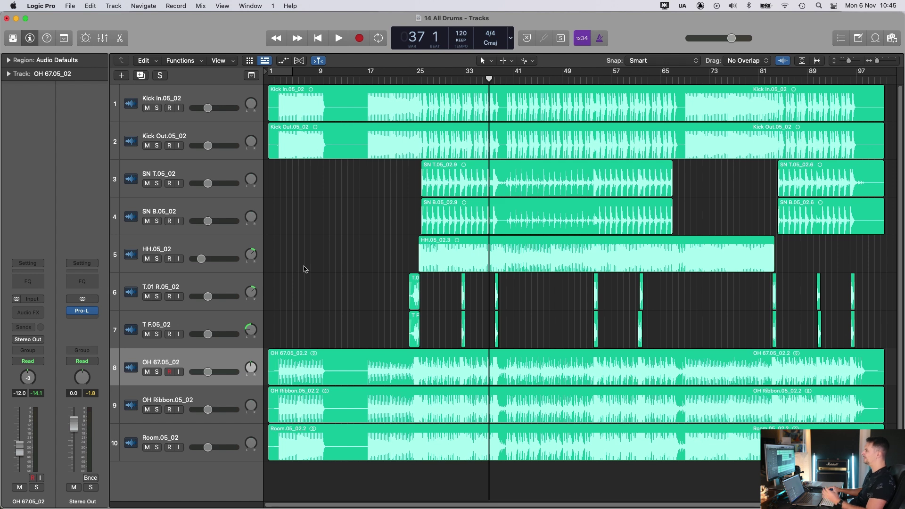
key(super+Right)
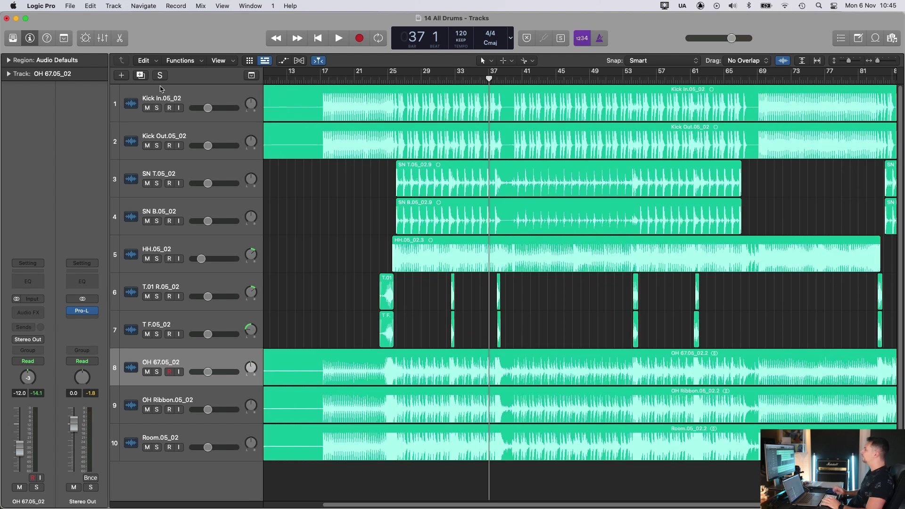
key(super+Left)
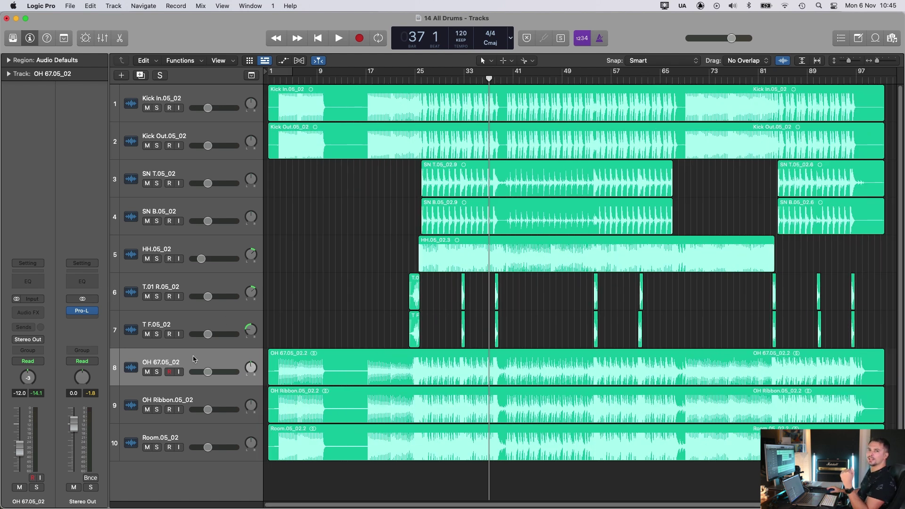
drag(320, 303, 336, 445)
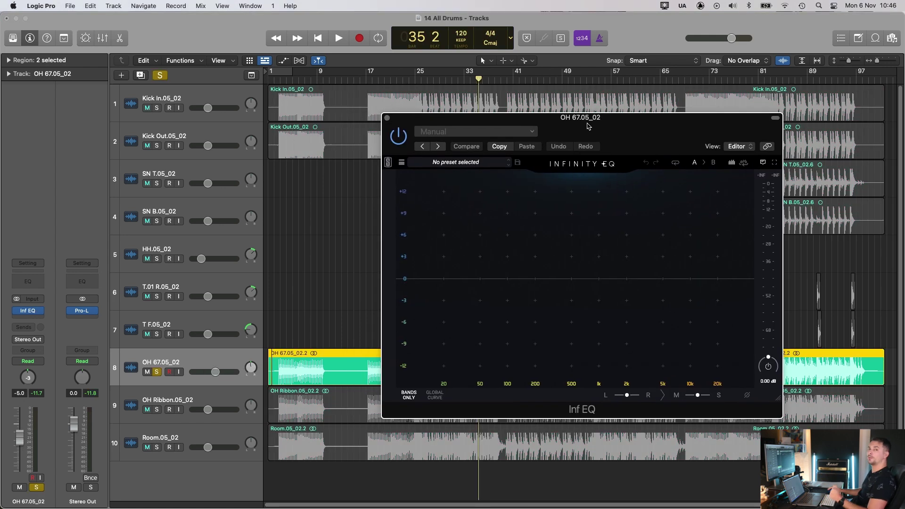
Move the OH 67.05_02 Infinity EQ window clear of the track controls and start soloed playback from bar 27
drag(549, 114, 608, 104)
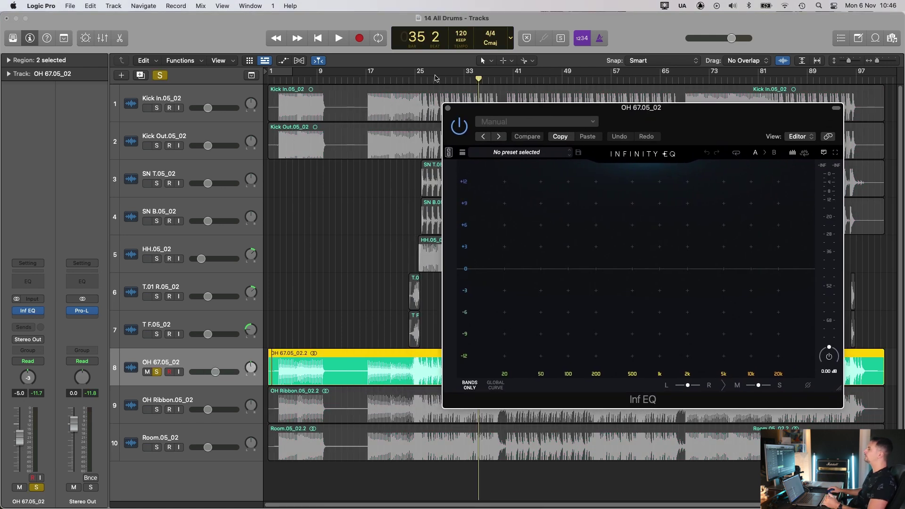
click(430, 81)
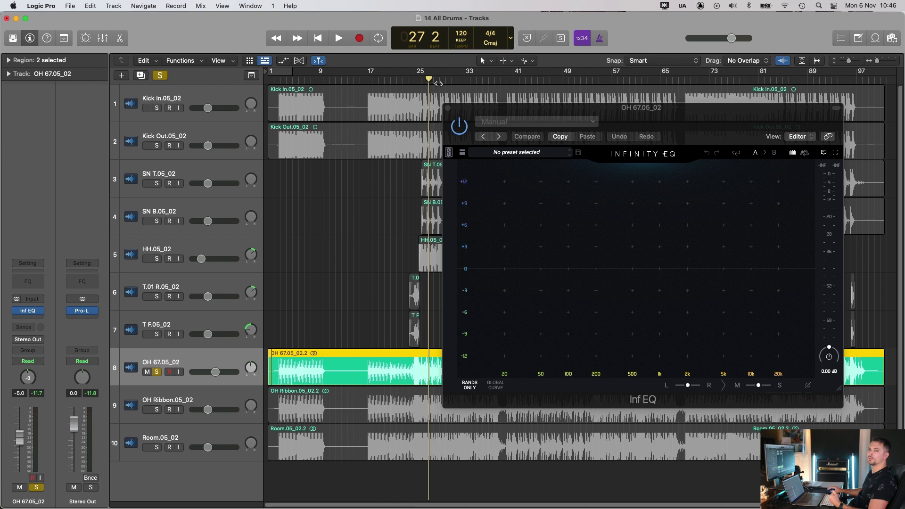
drag(678, 118, 680, 116)
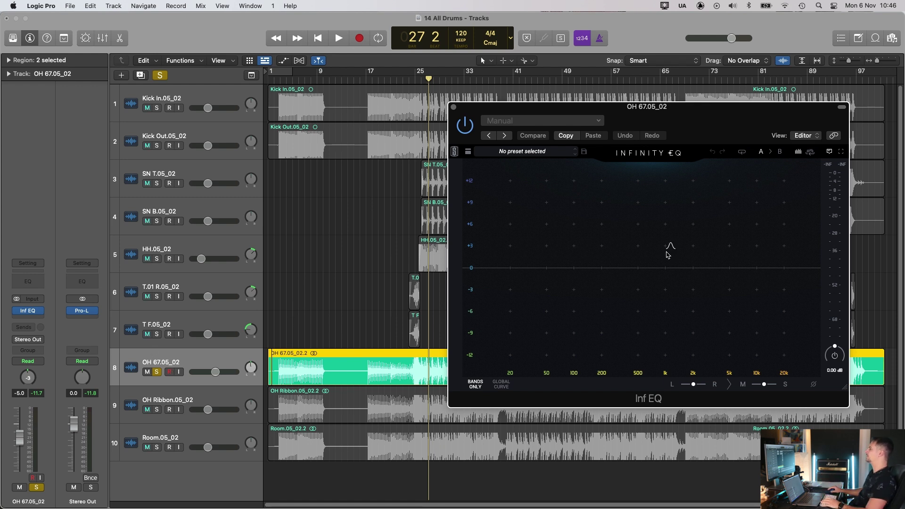
key(space)
Add a low cut and a low-mid dip to the OH 67.05_02 EQ, plus dips of -2.21 dB at 1.86 kHz and -1.49 dB at 5.30 kHz
drag(715, 257, 622, 295)
drag(720, 240, 690, 283)
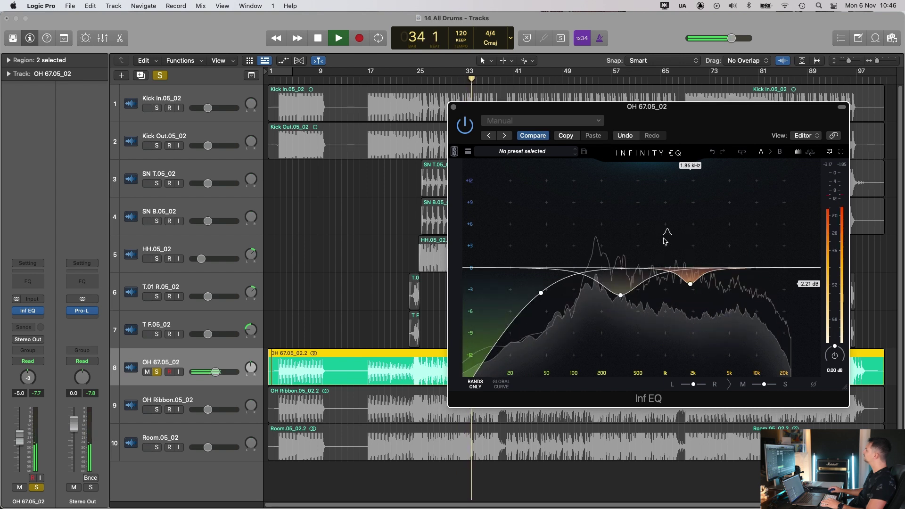
drag(754, 250, 732, 278)
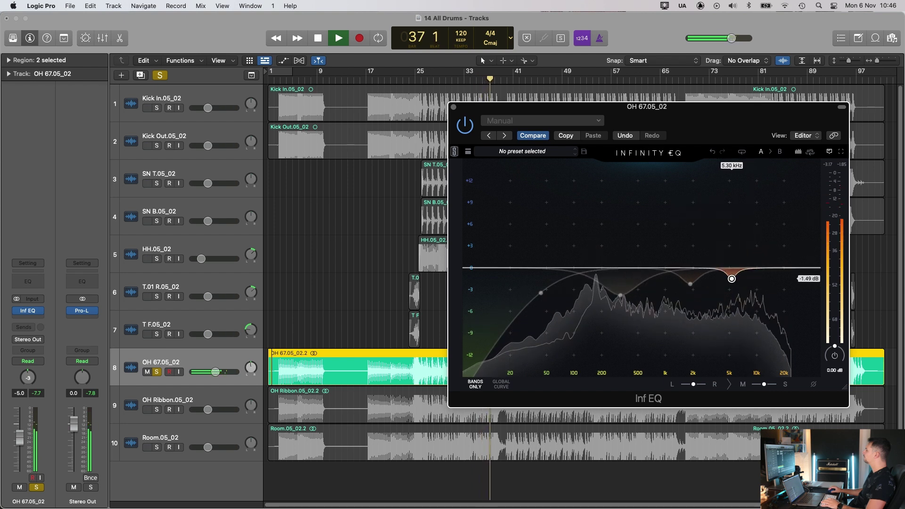
Replace a trial 12.9 kHz high shelf with a broad, gentle treble boost, and deepen the 321 Hz dip to -4.61 dB
drag(780, 246, 768, 246)
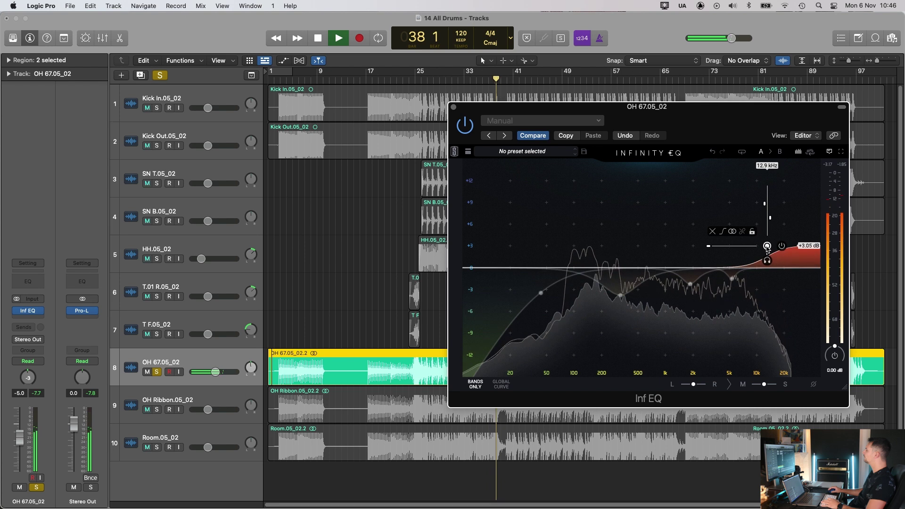
click(713, 231)
double_click(753, 252)
drag(752, 252, 764, 255)
mouse_move(621, 295)
mouse_down()
mouse_move(618, 309)
mouse_move(621, 301)
mouse_up()
Set OH Ribbon.05_02 to -5.7 dB and OH 67.05_02 to -5.8 dB, leaving only the OH Ribbon.05_02 track soloed and selected
drag(208, 410, 211, 410)
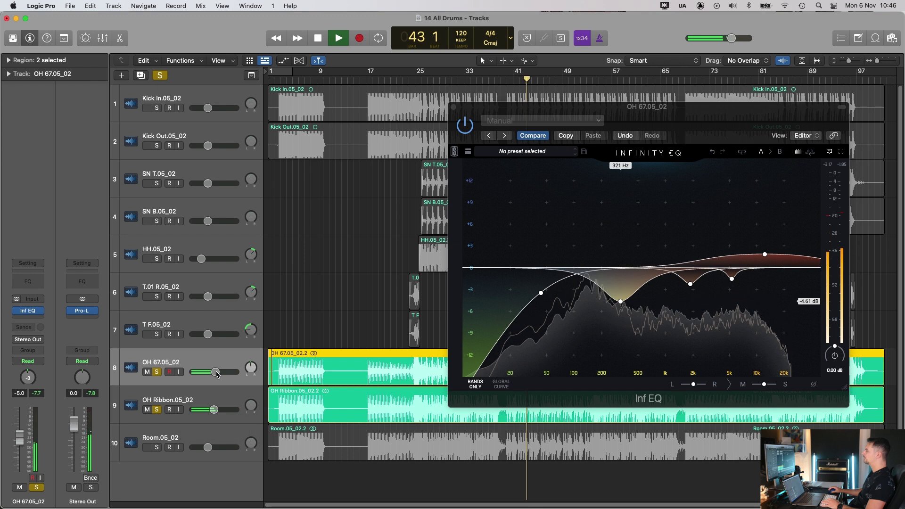
drag(215, 372, 214, 372)
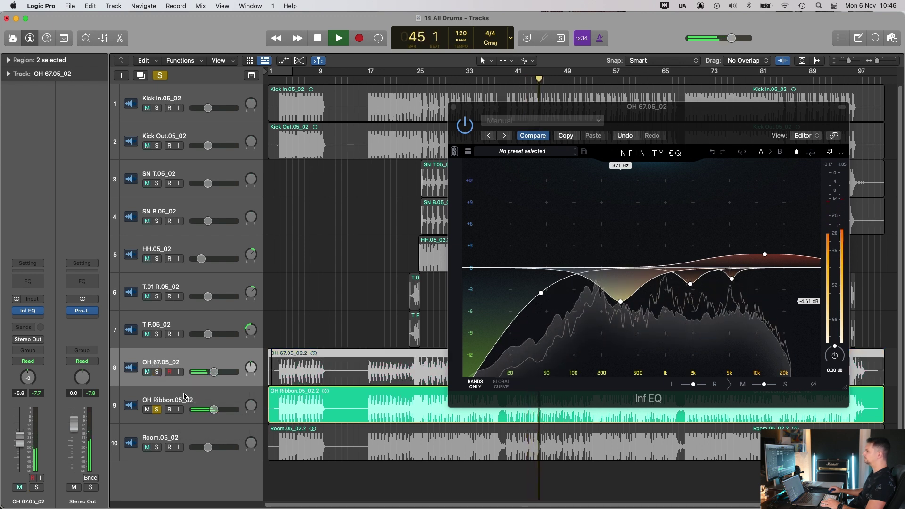
click(157, 372)
key(Down)
click(454, 107)
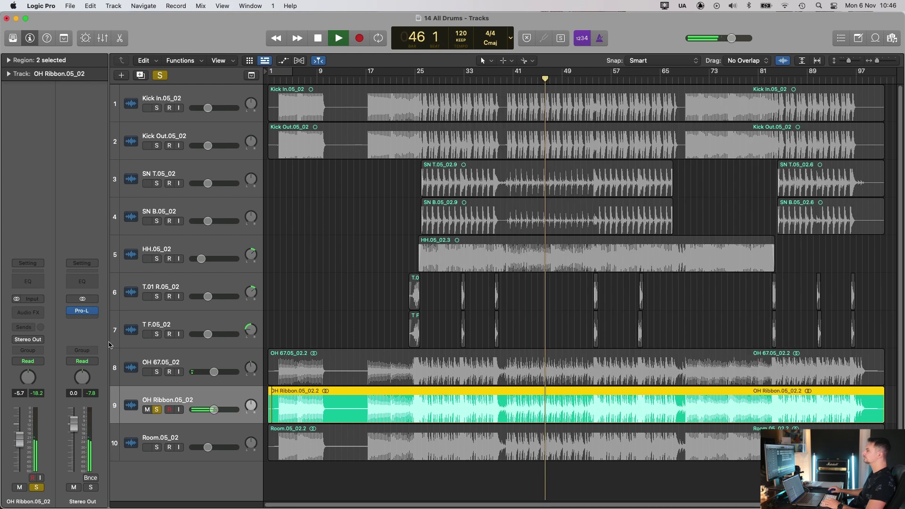
Insert Infinity EQ on the OH Ribbon.05_02 track and add a low cut at 26.2 Hz
click(27, 312)
click(54, 336)
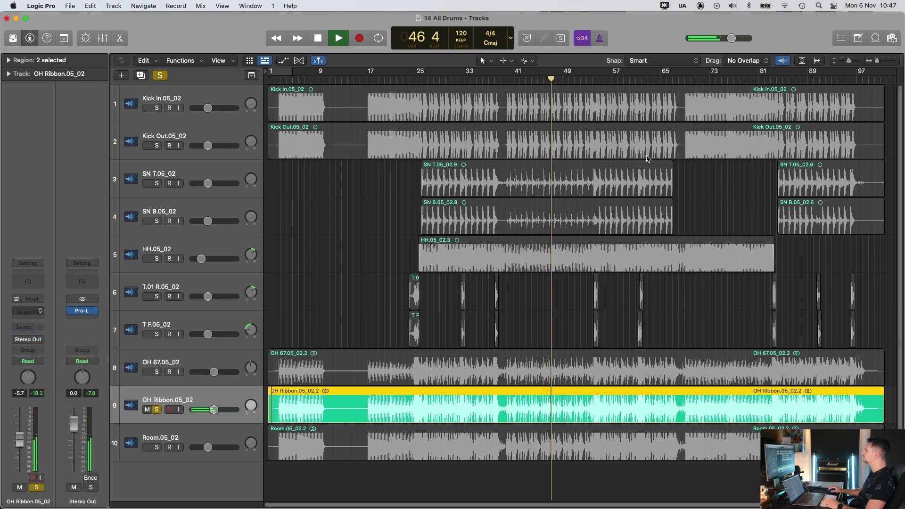
click(354, 318)
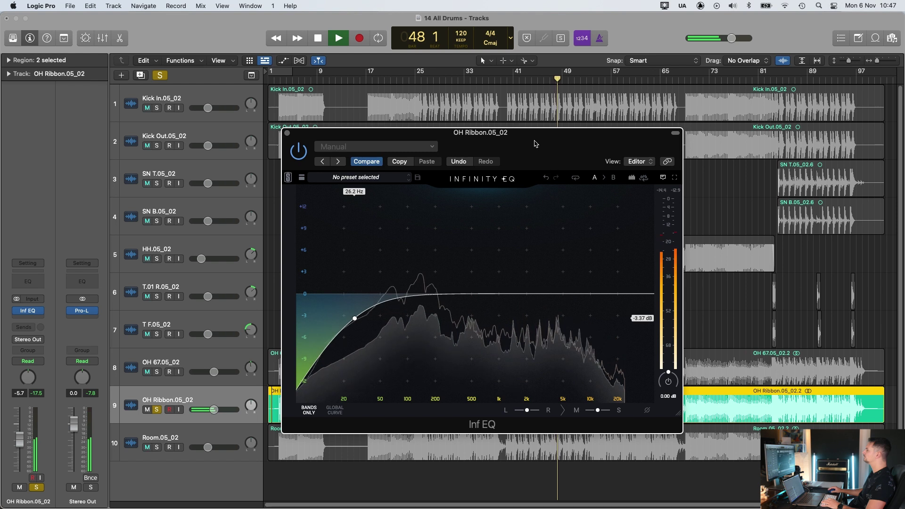
Add dips of -5.25 dB at 321 Hz and -1.75 dB at 2.22 kHz to the OH Ribbon.05_02 EQ
drag(534, 141, 632, 142)
mouse_move(550, 267)
mouse_down()
mouse_move(541, 243)
mouse_move(572, 239)
mouse_move(567, 232)
mouse_move(542, 231)
mouse_move(553, 230)
mouse_move(552, 272)
mouse_up()
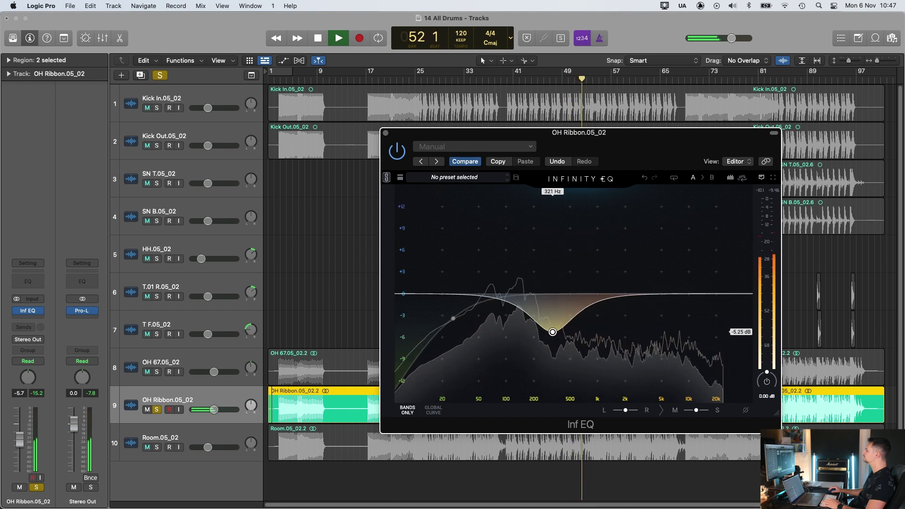
drag(661, 269, 631, 263)
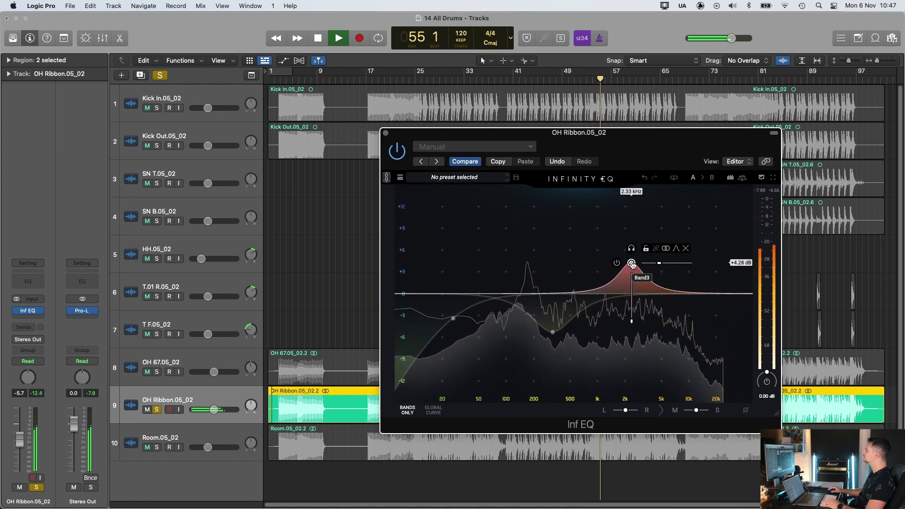
drag(631, 263, 632, 310)
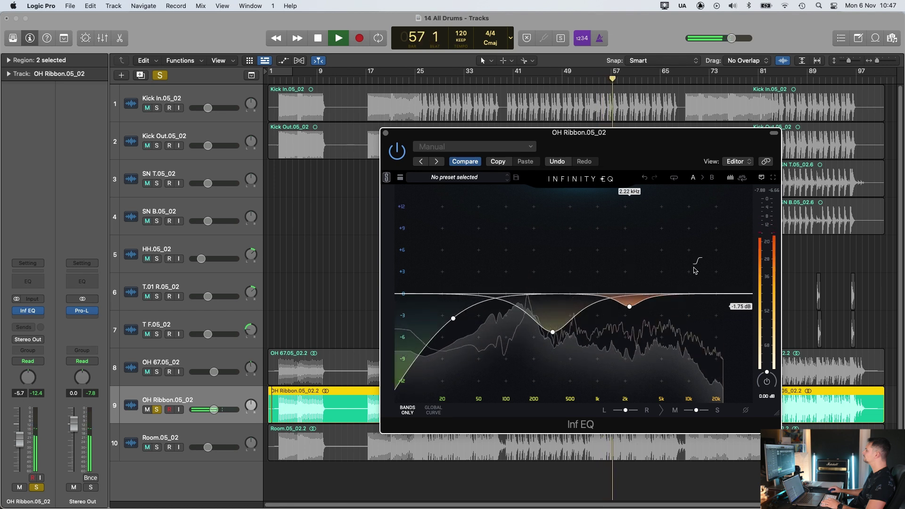
Add a treble boost to the OH Ribbon.05_02 EQ, lower OH 67.05_02 slightly with both overheads soloed, and close the EQ
click(668, 274)
drag(668, 274, 692, 270)
drag(213, 372, 211, 372)
click(387, 136)
click(385, 134)
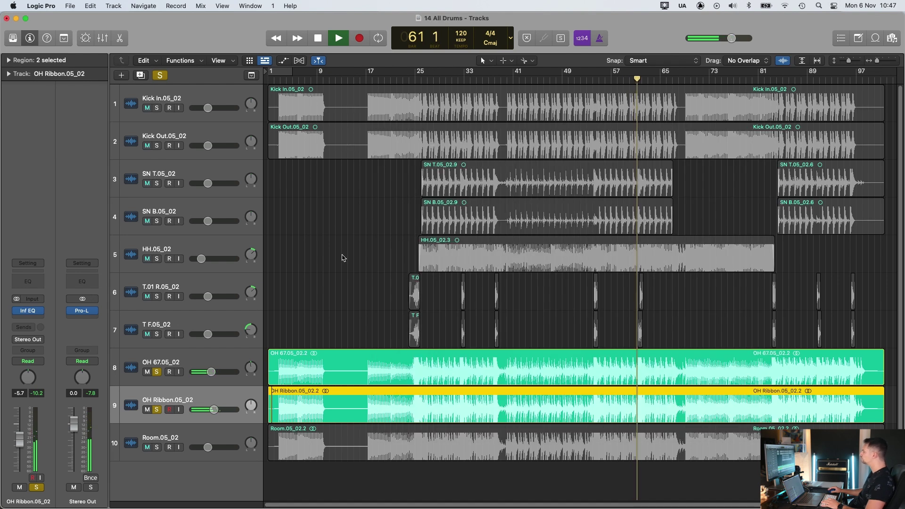
Zoom in on the overhead tracks around the bar 54 tom fill and audition the fill with both overheads soloed
click(340, 202)
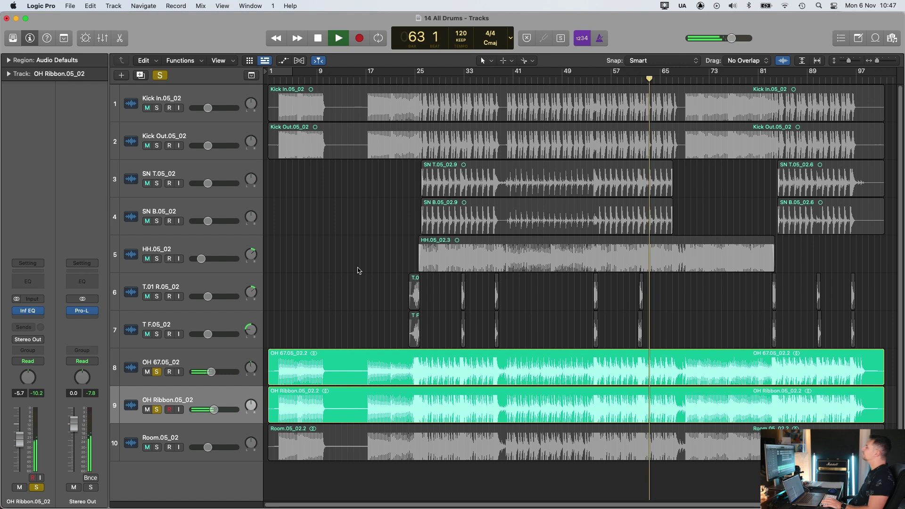
key(space)
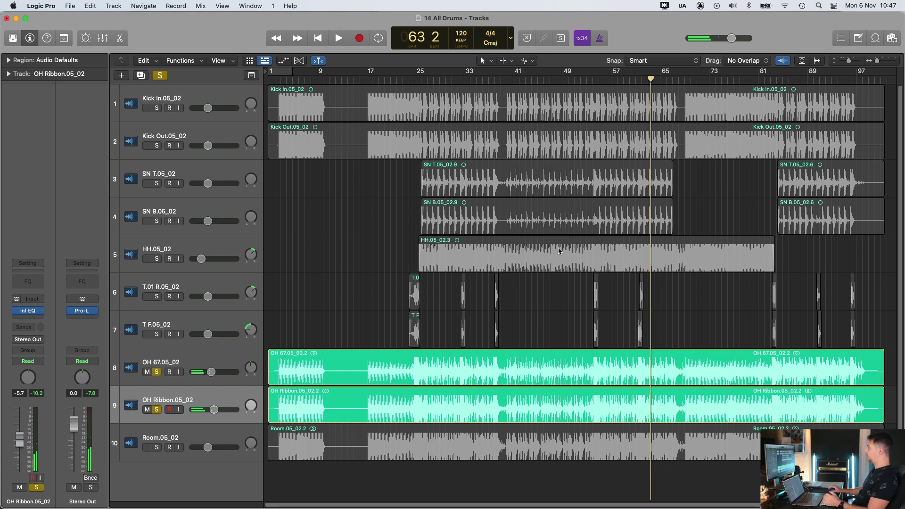
drag(568, 244, 607, 409)
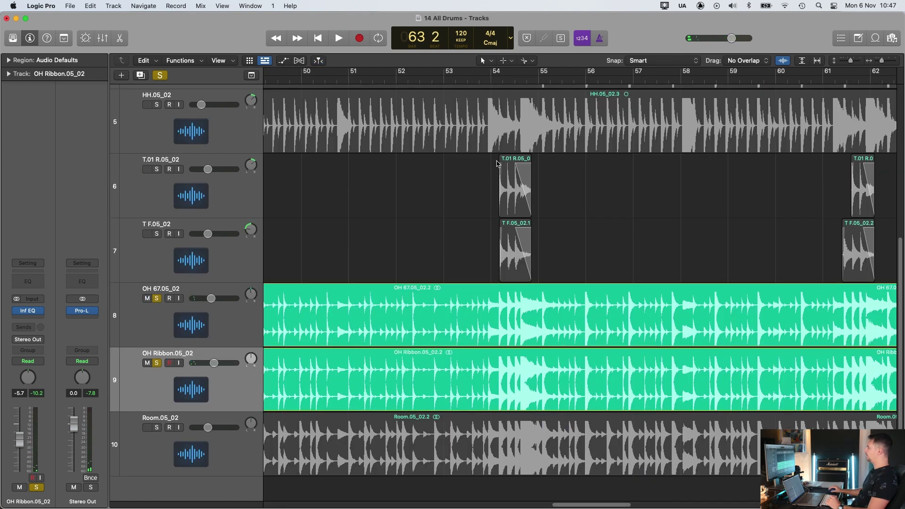
double_click(493, 82)
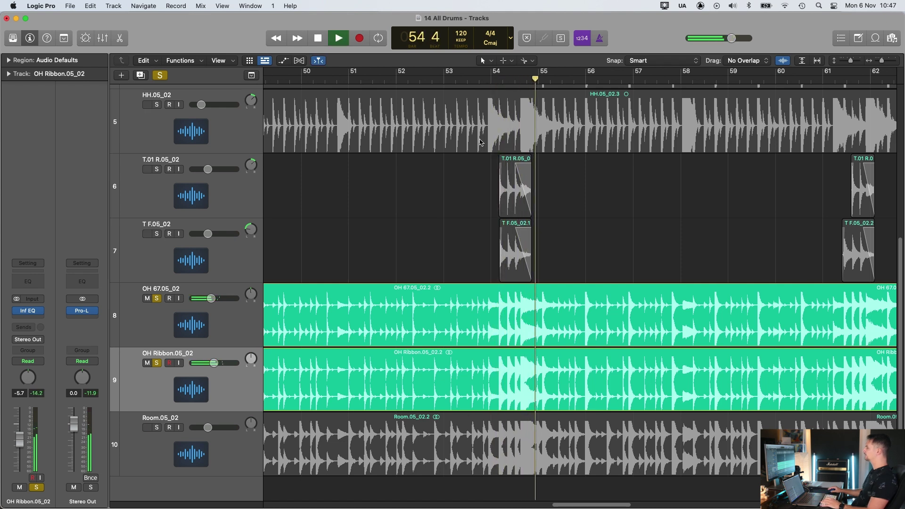
key(space)
Compare the bar 54 tom regions with the overhead regions, placing the playhead just before the fill
drag(470, 178, 555, 234)
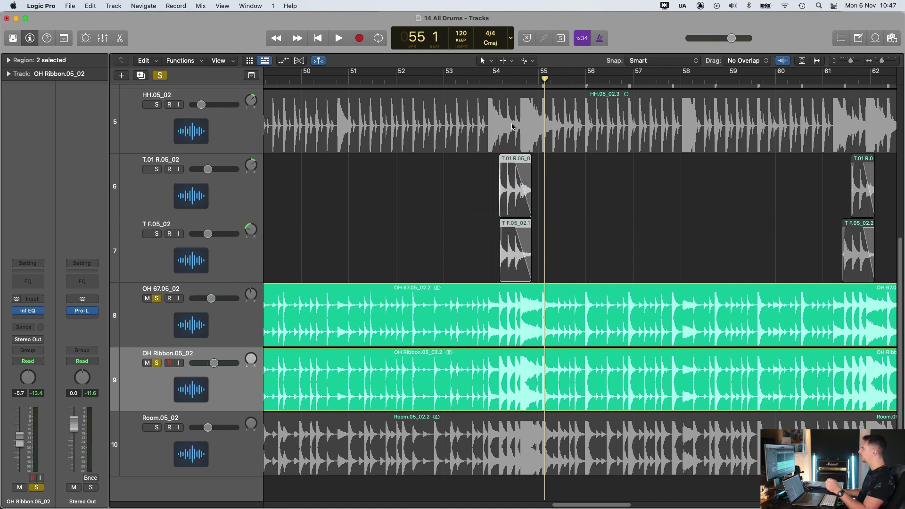
drag(490, 82, 479, 79)
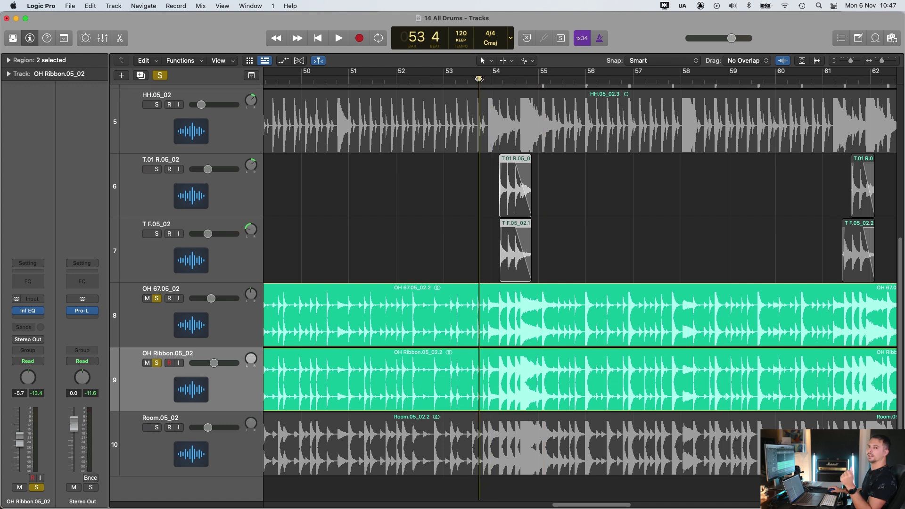
drag(617, 200, 484, 234)
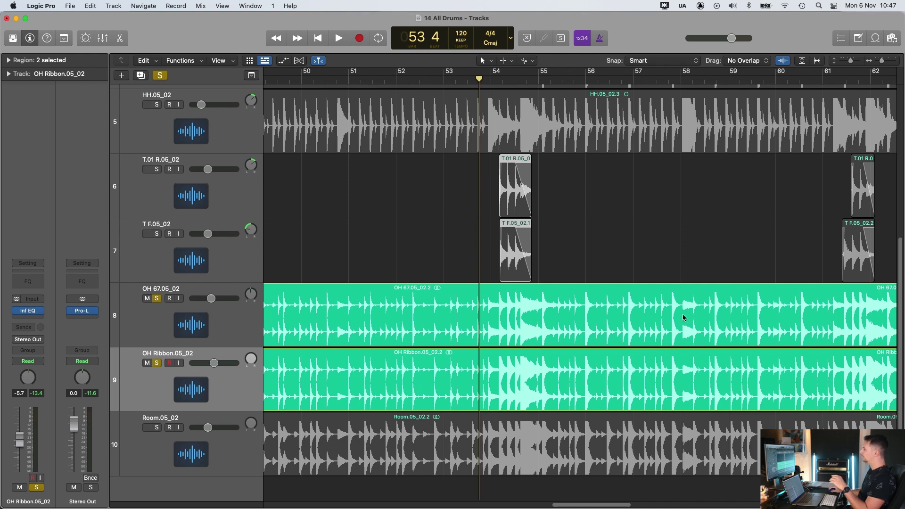
drag(667, 243, 634, 351)
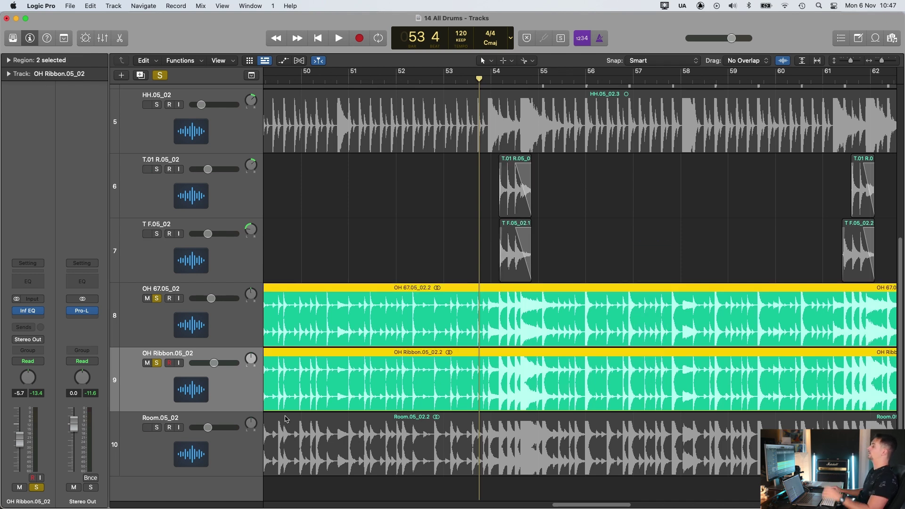
Insert Infinity EQ on the Room.05_02 track, solo the track during playback, and add a low cut near 20 Hz
click(157, 428)
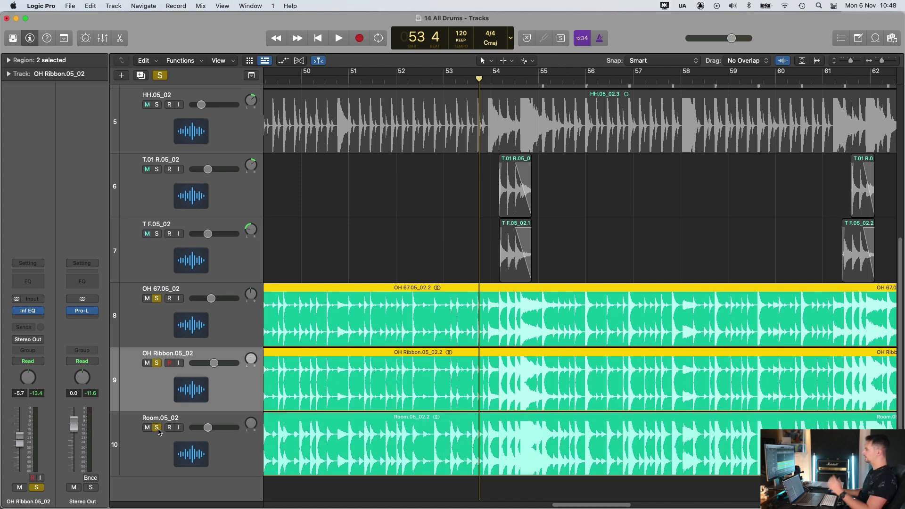
click(191, 453)
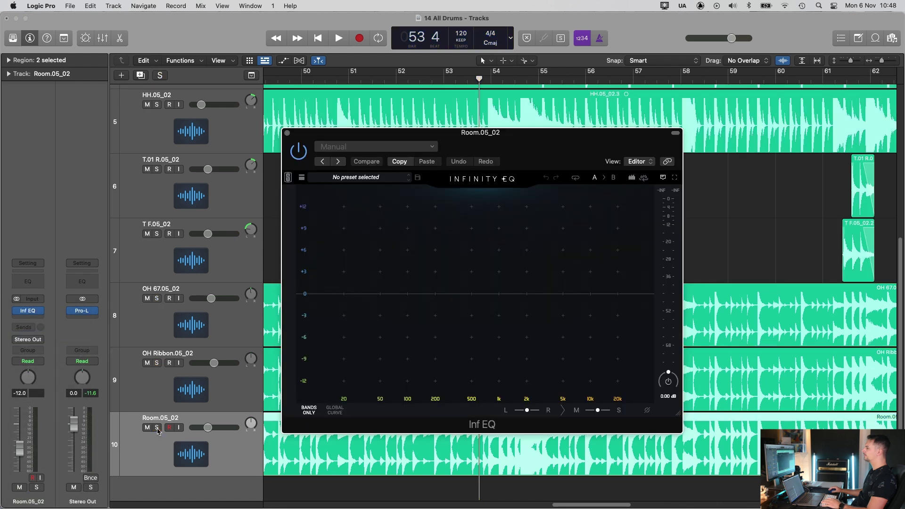
key(space)
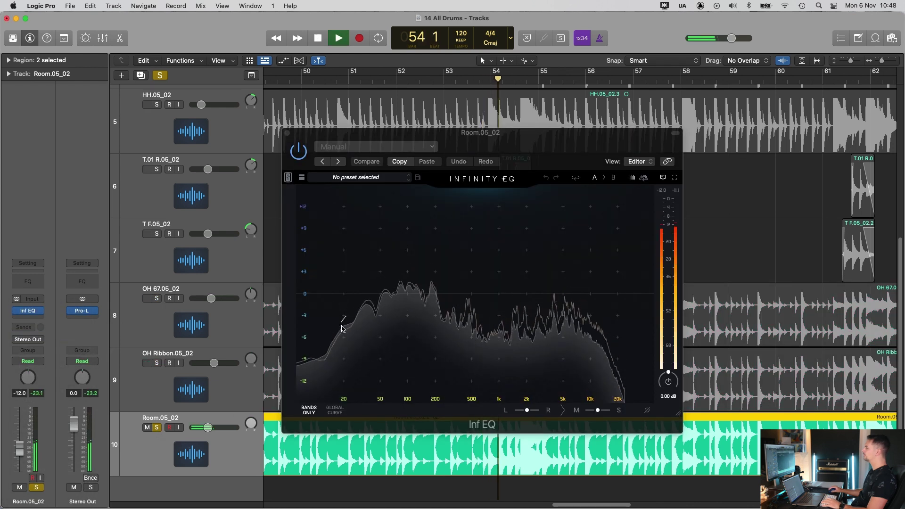
click(343, 325)
Add dips of -5.45 dB at 302 Hz and -2.85 dB at 1.73 kHz to the Room.05_02 EQ, plus a shallow dip near 4 kHz
drag(461, 291, 453, 326)
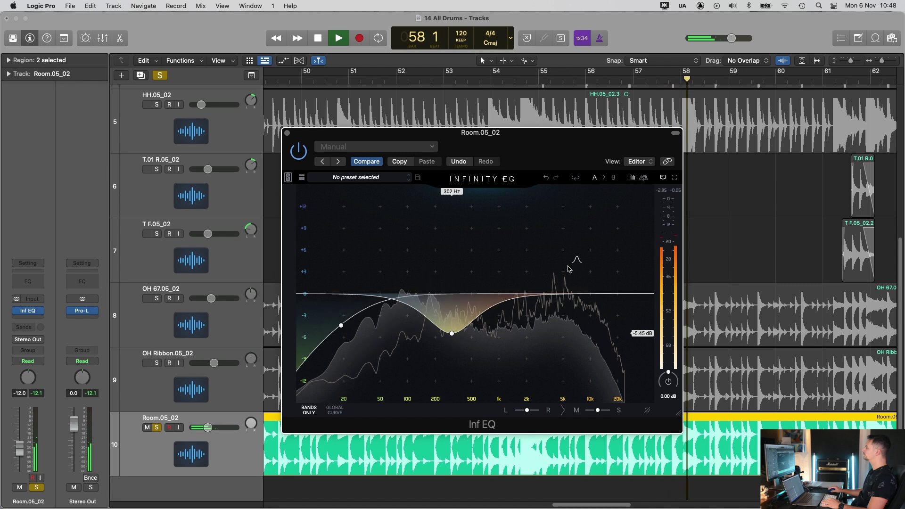
click(568, 264)
drag(568, 265, 521, 310)
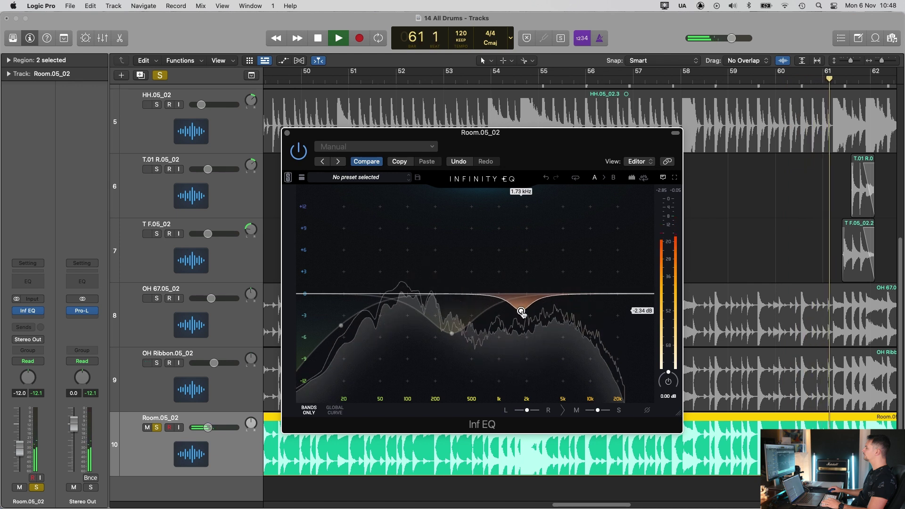
click(562, 270)
drag(562, 270, 521, 315)
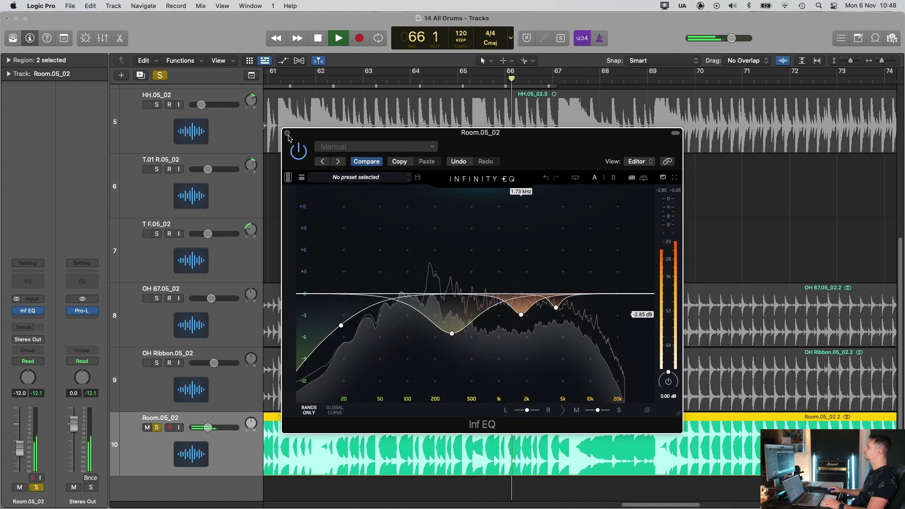
Close the Room.05_02 EQ, solo both overheads alongside the room, and set the Room.05_02 level to -7.6 dB
click(288, 134)
click(156, 299)
click(157, 363)
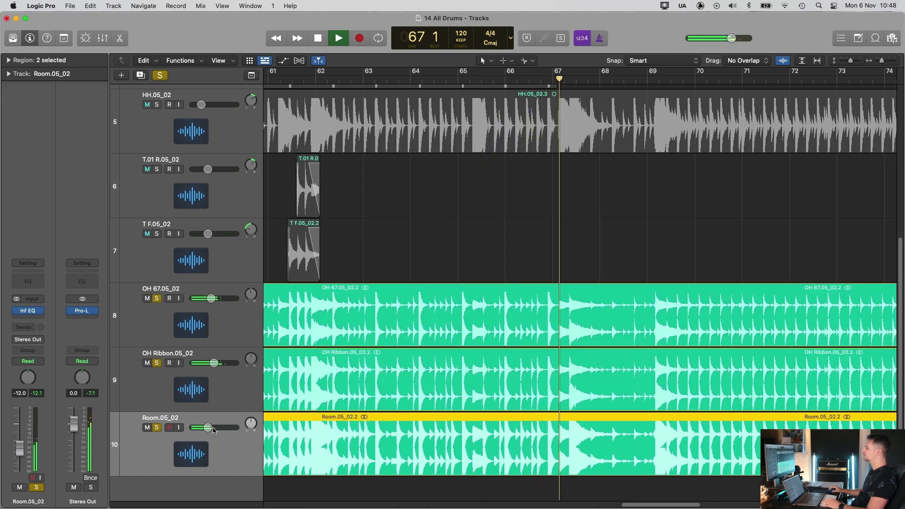
drag(214, 431, 218, 430)
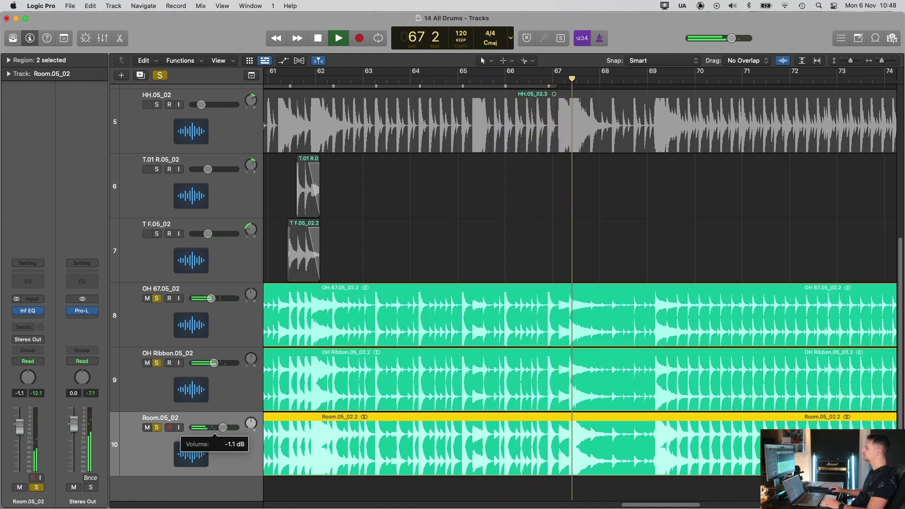
Play the overheads and room together from about bar 54, and clear all solos to hear the full kit
click(394, 277)
key(super+Left)
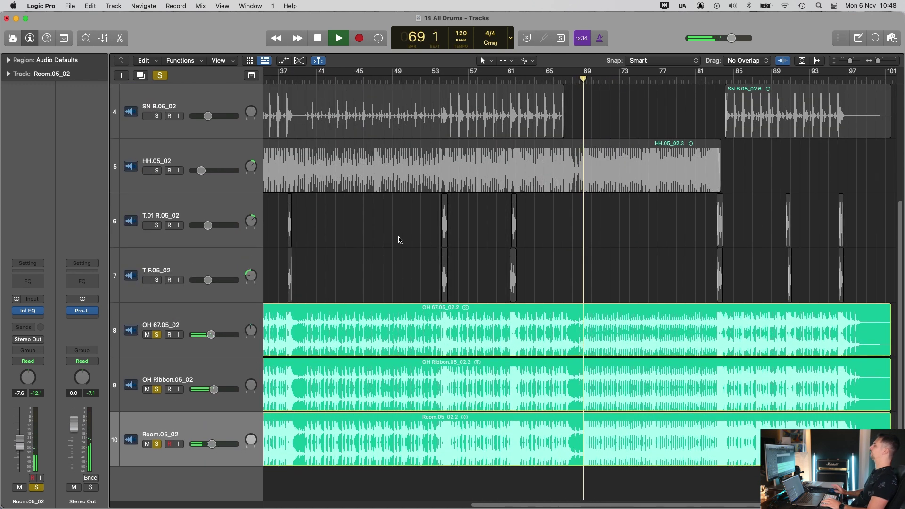
click(441, 72)
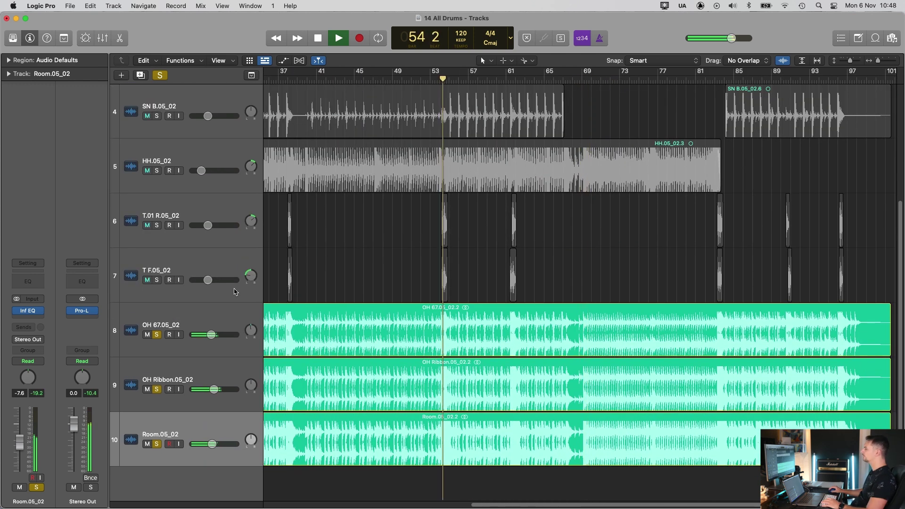
scroll(367, 264, left, 5)
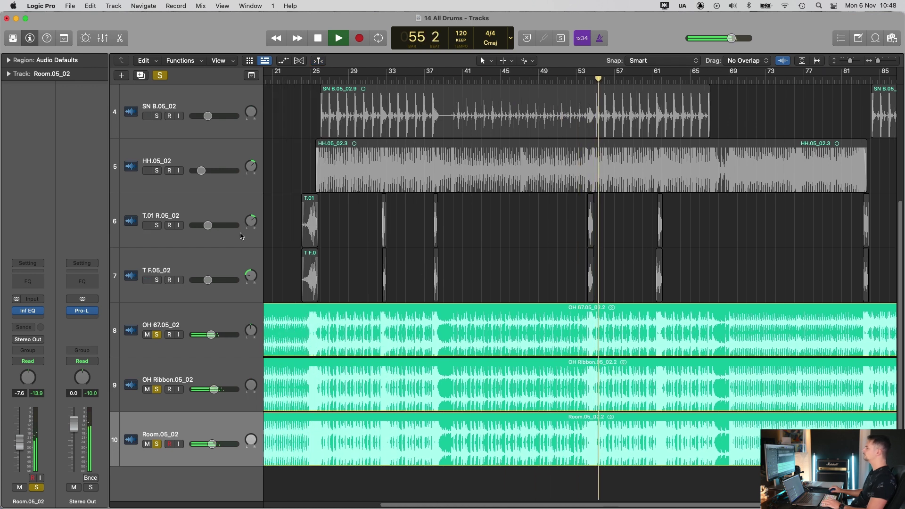
click(157, 335)
click(160, 76)
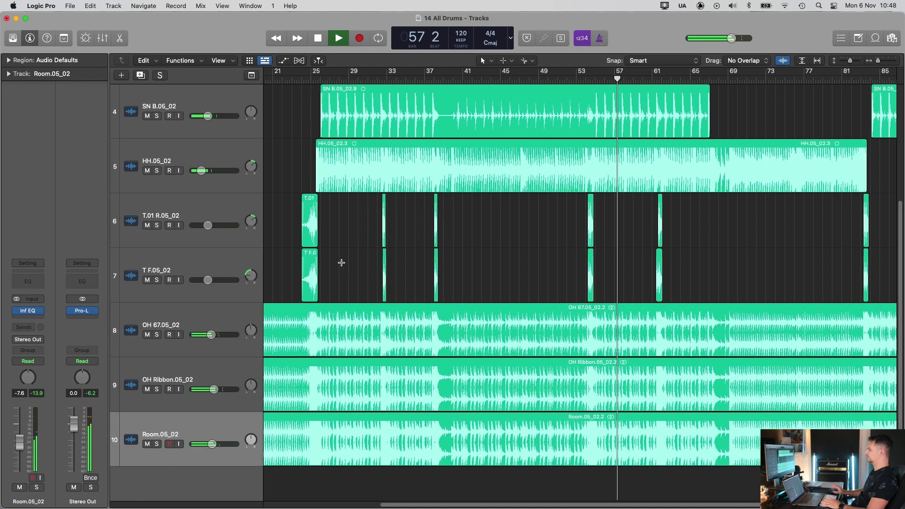
scroll(341, 262, down, 5)
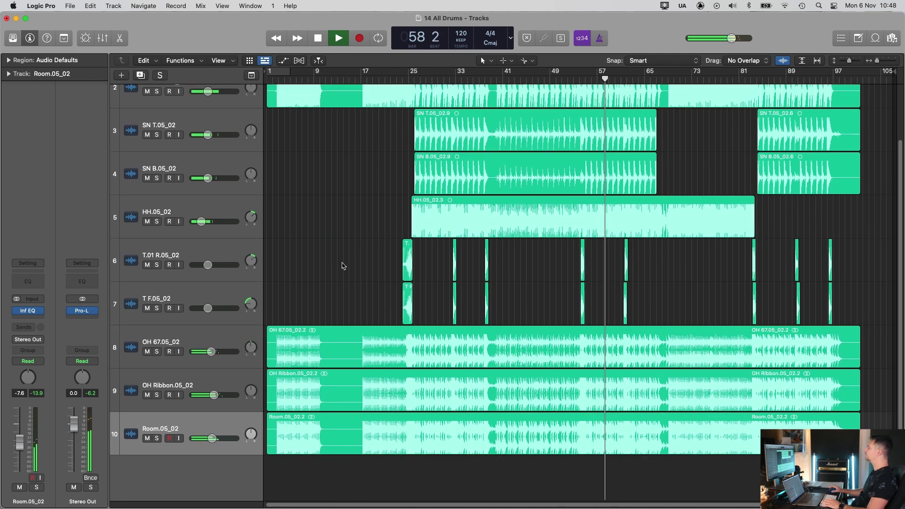
scroll(384, 259, up, 3)
Check the full mix with the HH.05_02 track muted and unmuted, solo the track, and stop playback
click(185, 275)
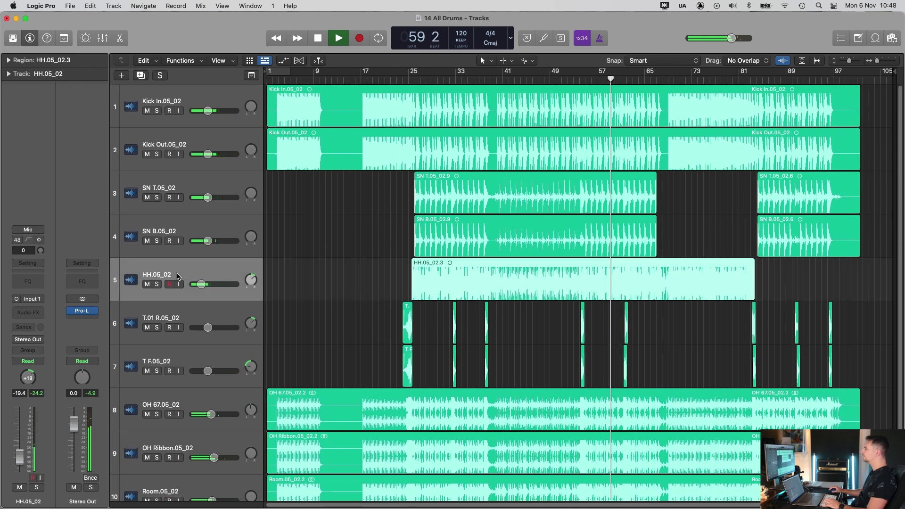
click(147, 285)
click(147, 284)
click(157, 284)
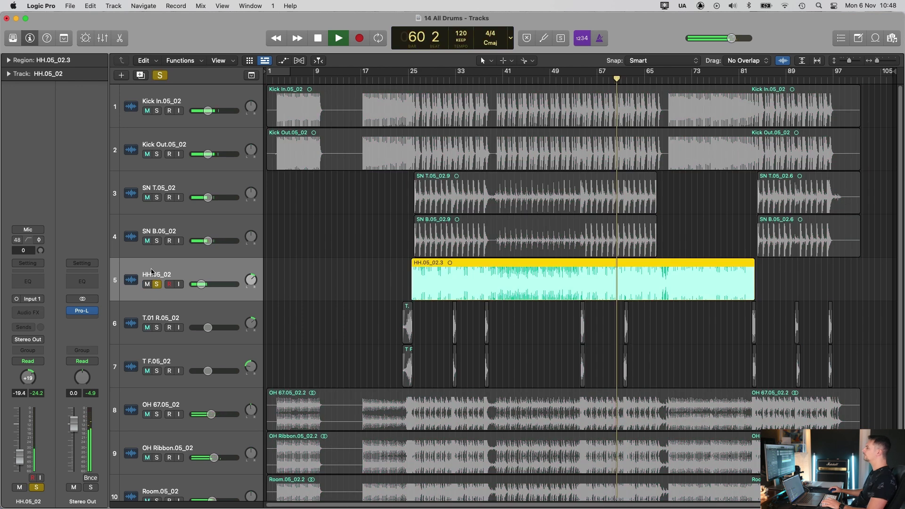
key(space)
Insert Infinity EQ on the HH.05_02 track, play from bar 49, and add a low cut at 105 Hz
click(28, 312)
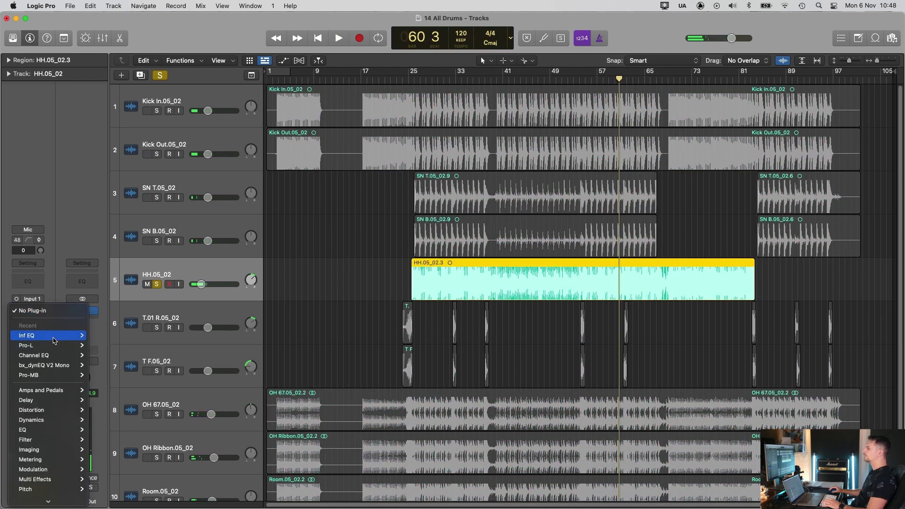
click(66, 334)
click(551, 79)
key(space)
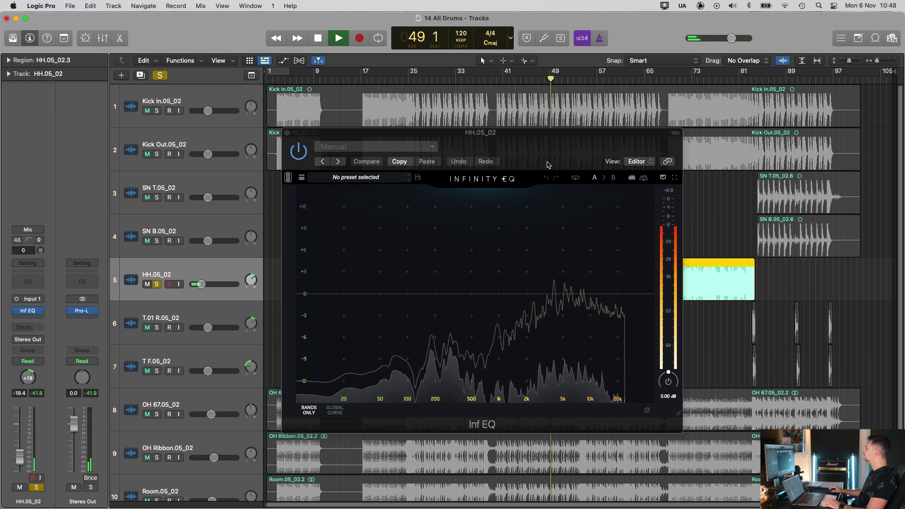
double_click(384, 303)
drag(384, 304, 410, 310)
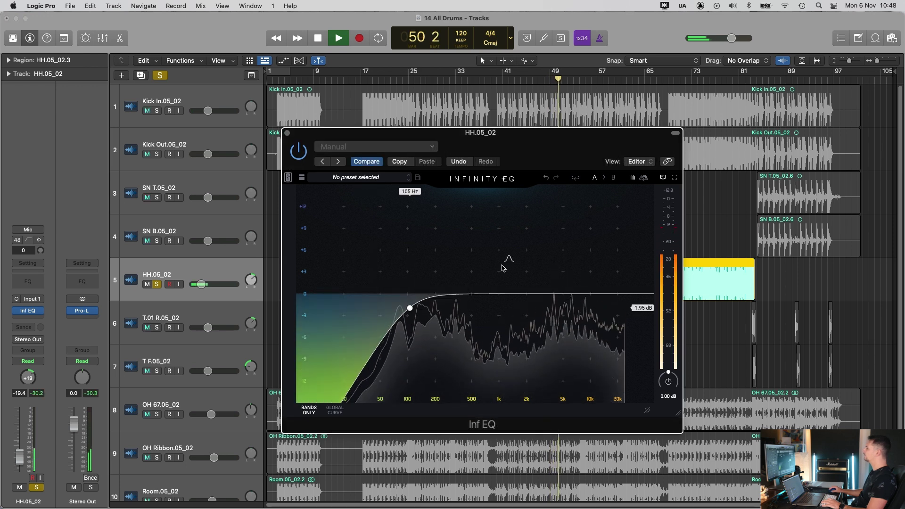
In the HH.05_02 EQ, raise the low cut above 200 Hz, add a shallow low-mid dip, and cut 1.88 dB at 4.76 kHz
double_click(467, 263)
drag(467, 262, 435, 313)
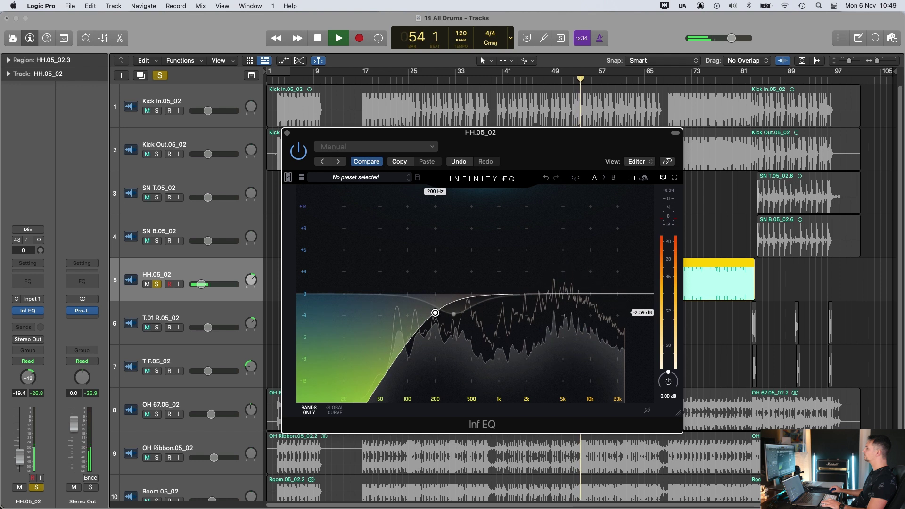
drag(565, 262, 561, 310)
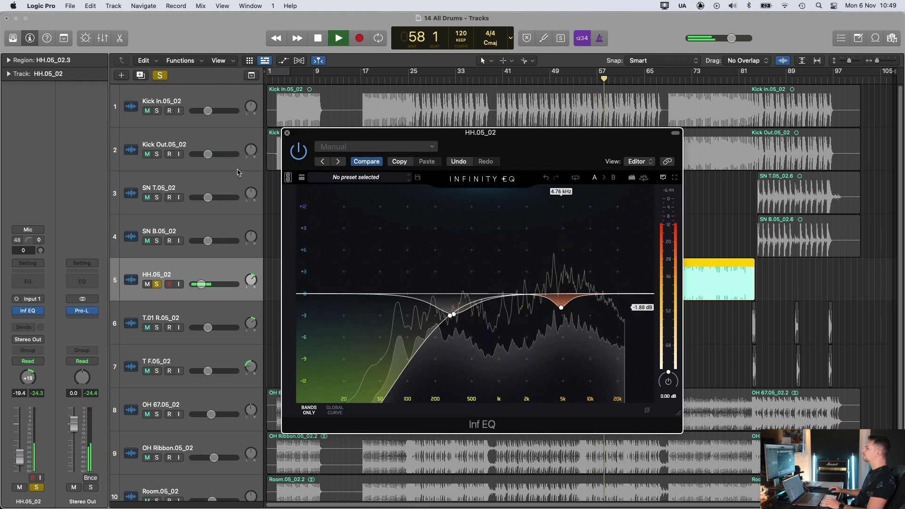
Clear the HH.05_02 solo, close its EQ, fit all tracks in view, and set the hi-hat level to -13.6 dB
click(157, 284)
click(313, 271)
key(super+Up)
key(super+Up)
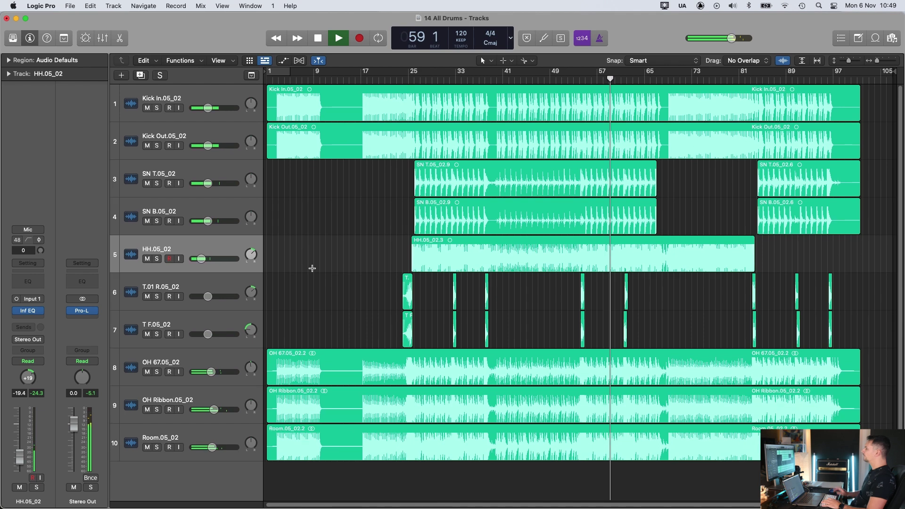
drag(202, 259, 206, 259)
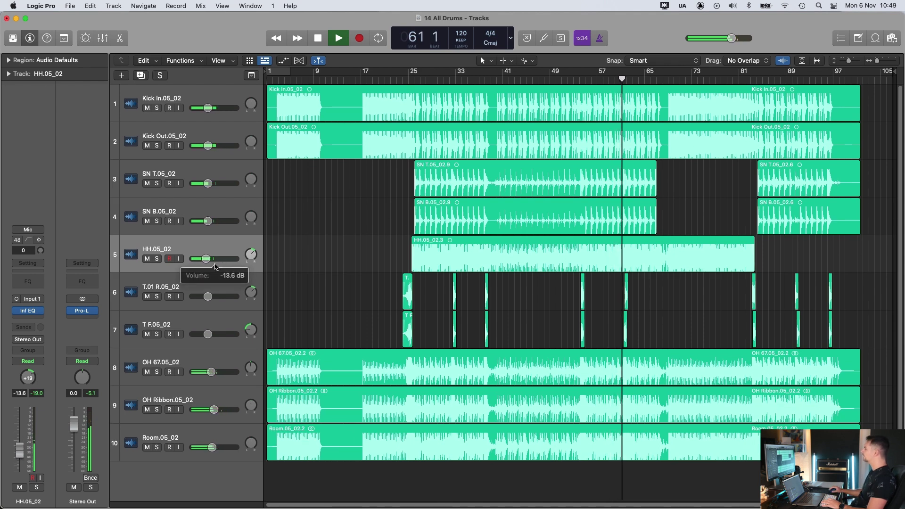
scroll(307, 265, left, 1)
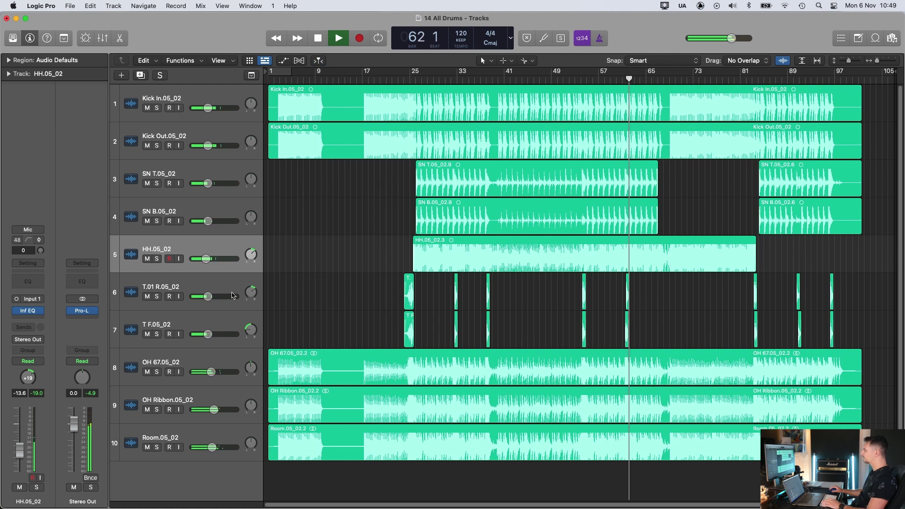
Select and solo the Kick In.05_02 track, and insert Infinity EQ on it
click(168, 101)
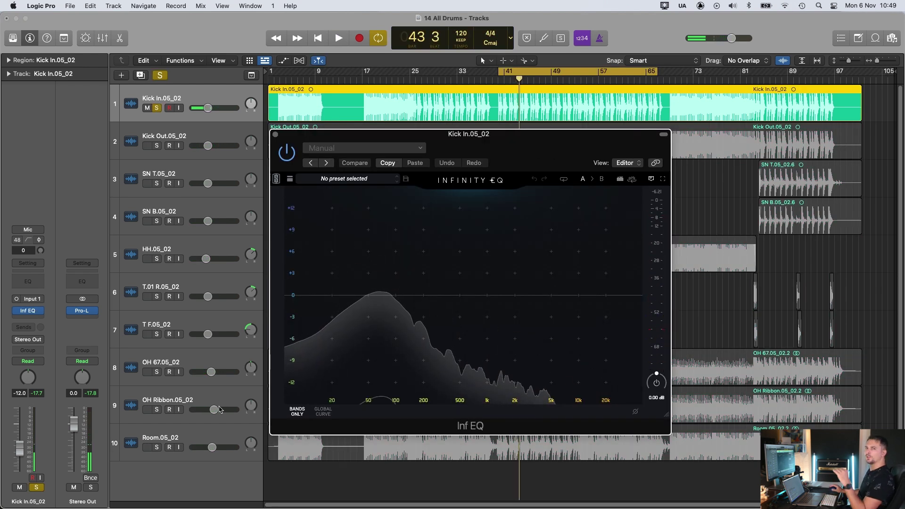
Inspect the low-mid cut in the Room.05_02 EQ, and close the room and kick EQ windows
click(202, 436)
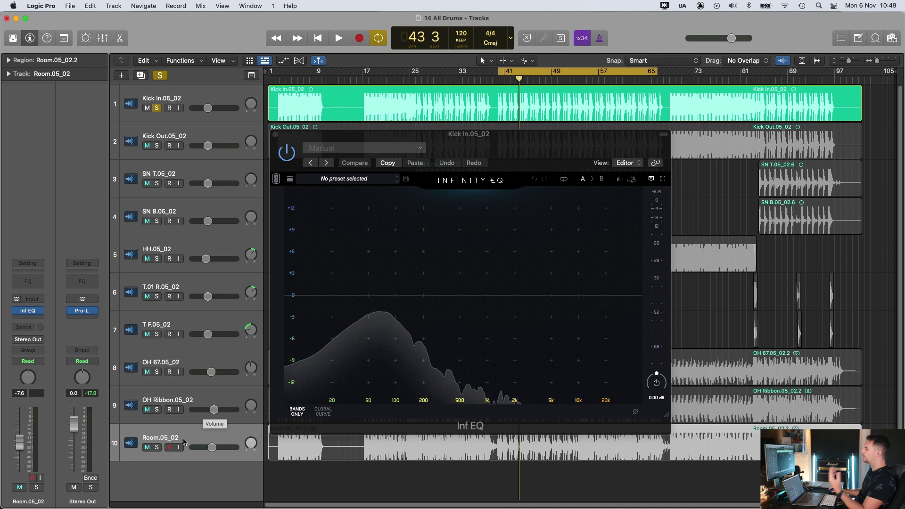
click(29, 312)
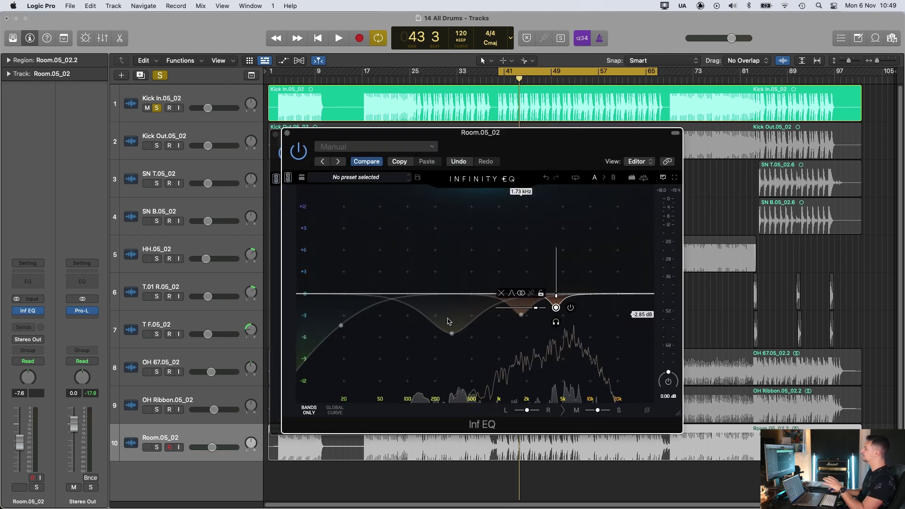
click(452, 334)
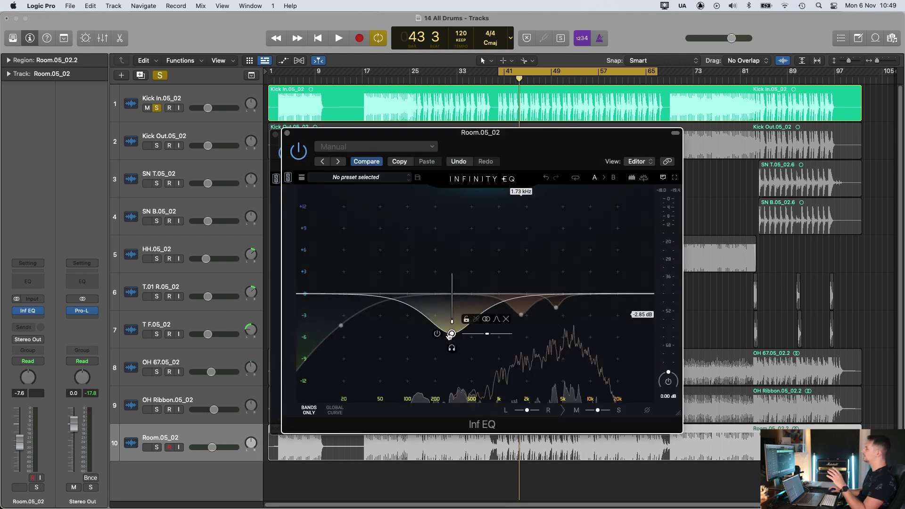
click(287, 134)
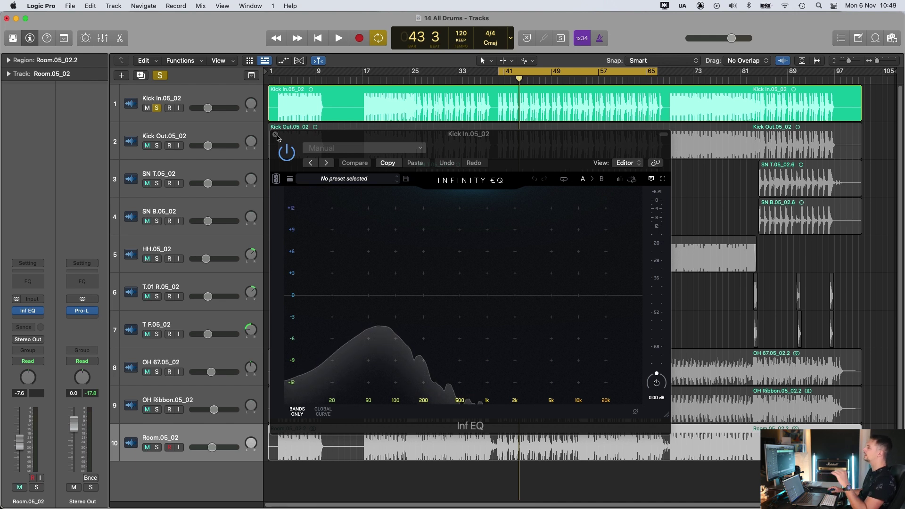
click(276, 135)
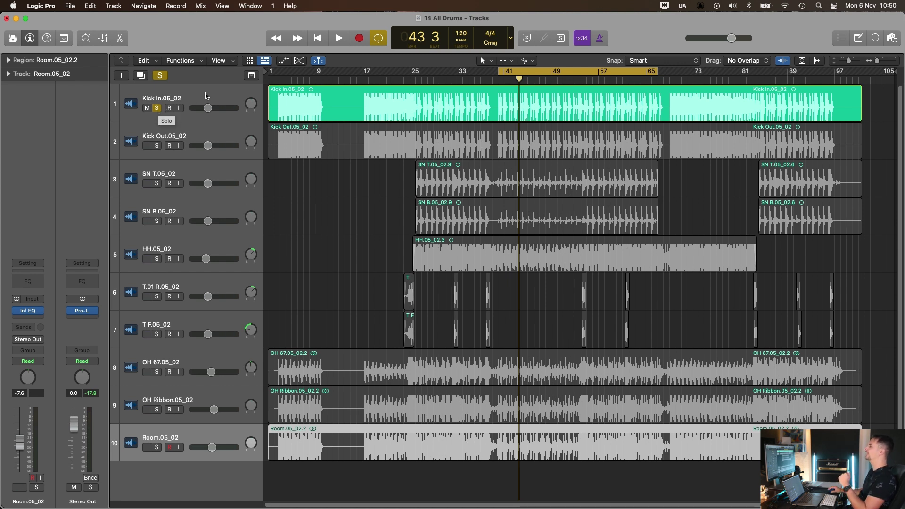
Reopen the Kick In.05_02 EQ, play the cycled section, and add a low cut at 13.8 Hz
click(172, 96)
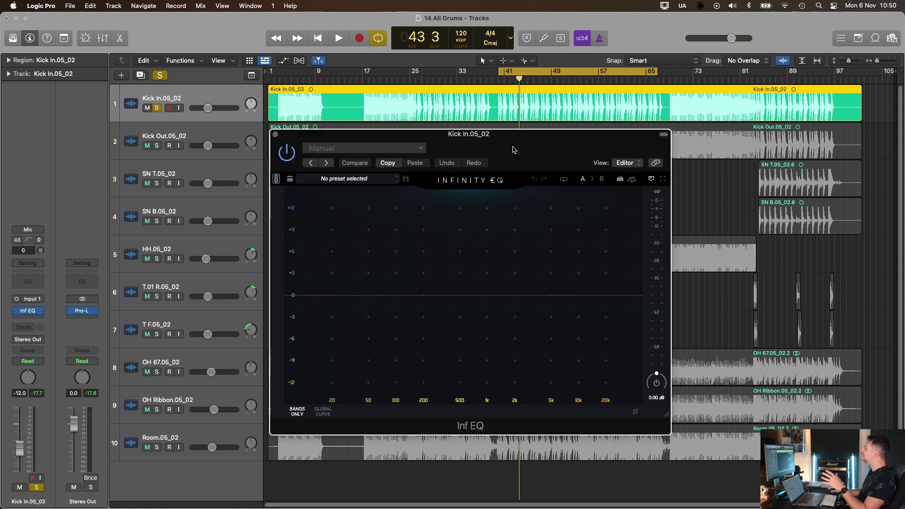
drag(514, 150, 555, 167)
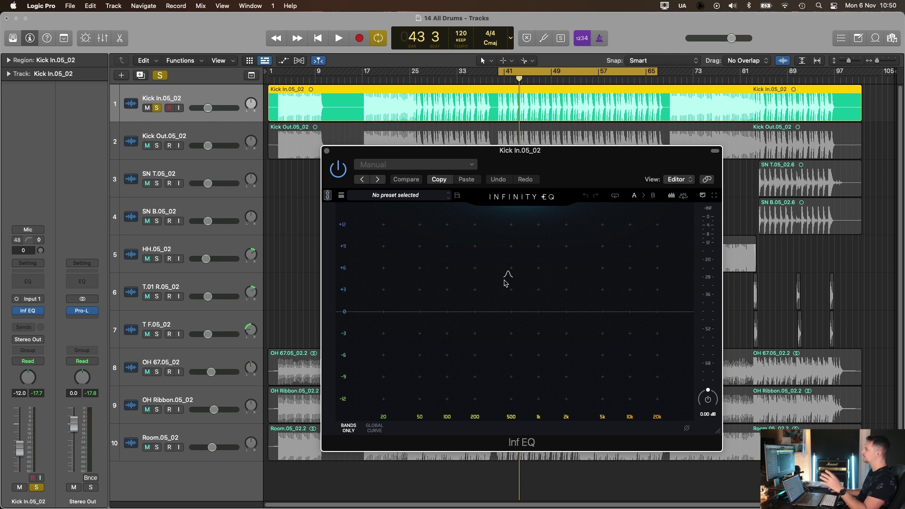
click(197, 135)
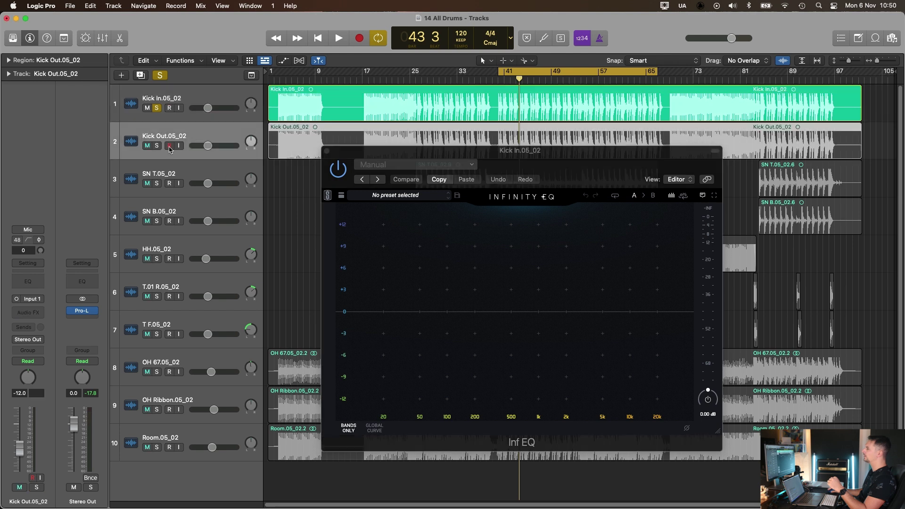
click(190, 99)
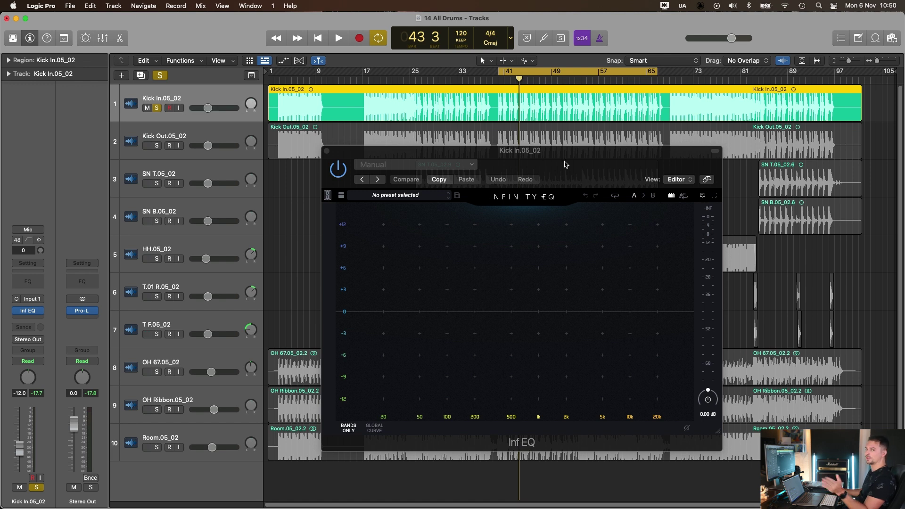
drag(565, 166, 560, 182)
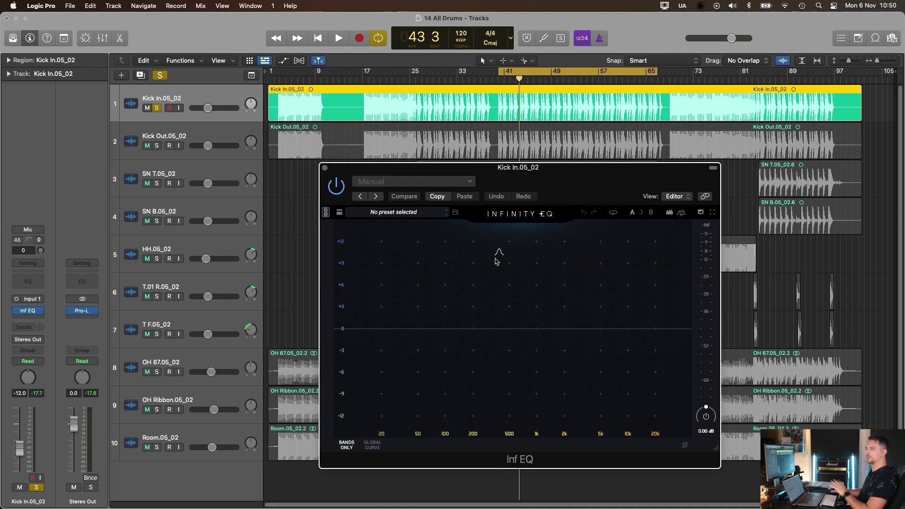
key(space)
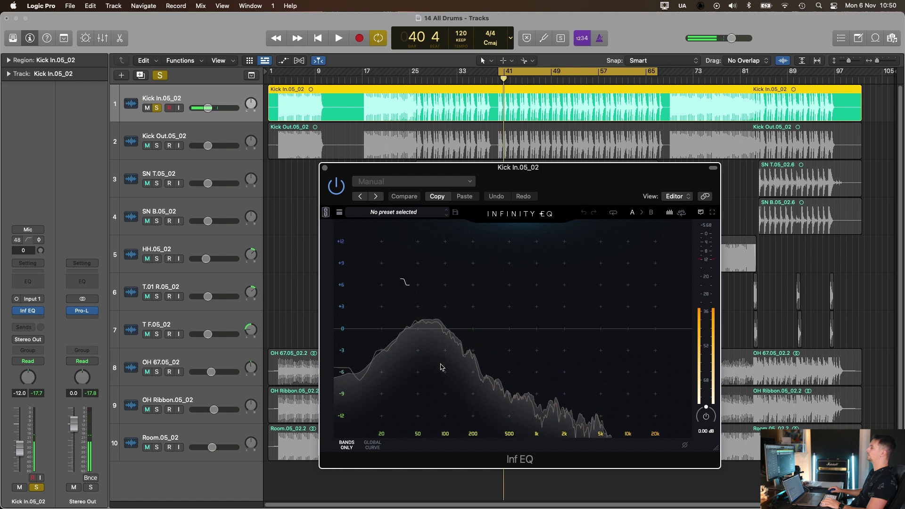
mouse_move(372, 355)
mouse_down()
mouse_move(359, 359)
mouse_move(376, 356)
mouse_move(367, 357)
mouse_up()
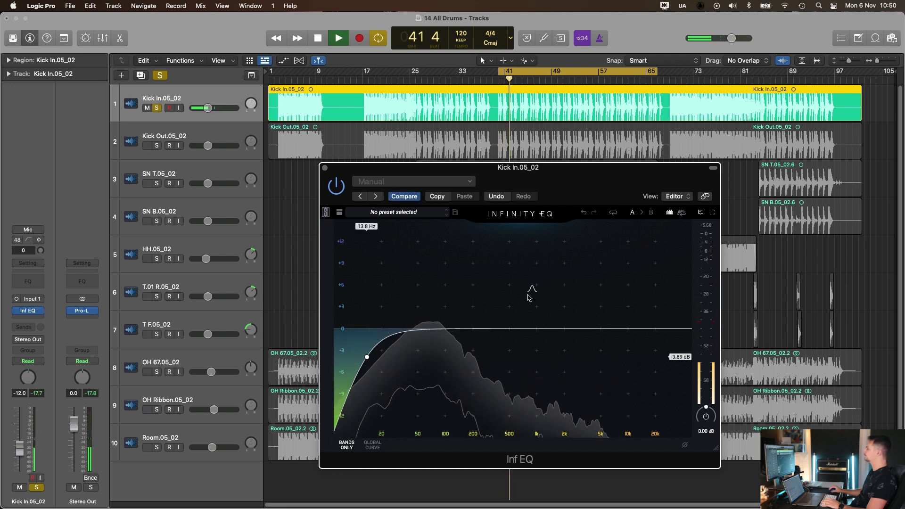
Raise Kick In.05_02 to -6.2 dB, cut 11 dB at 475 Hz, boost 4.99 dB at 6.80 kHz, and close its EQ
drag(209, 110, 215, 110)
drag(505, 295, 508, 409)
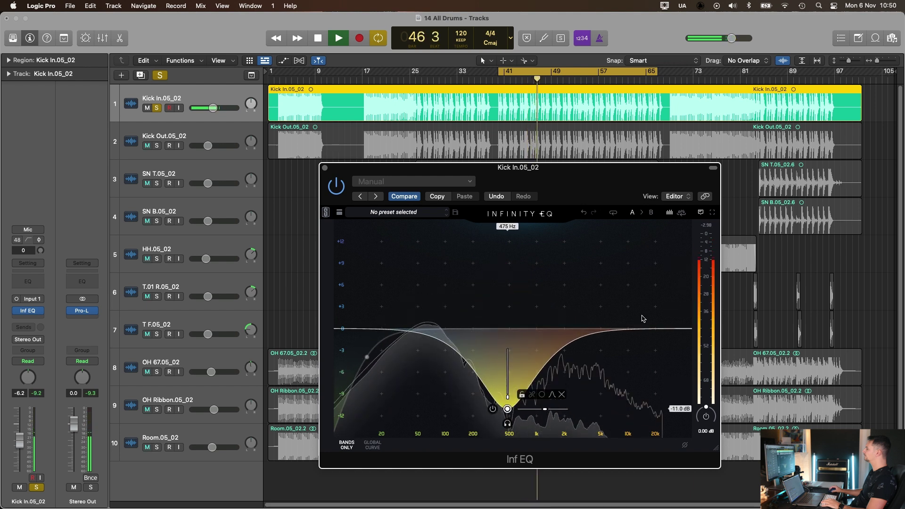
click(595, 298)
drag(596, 299, 613, 293)
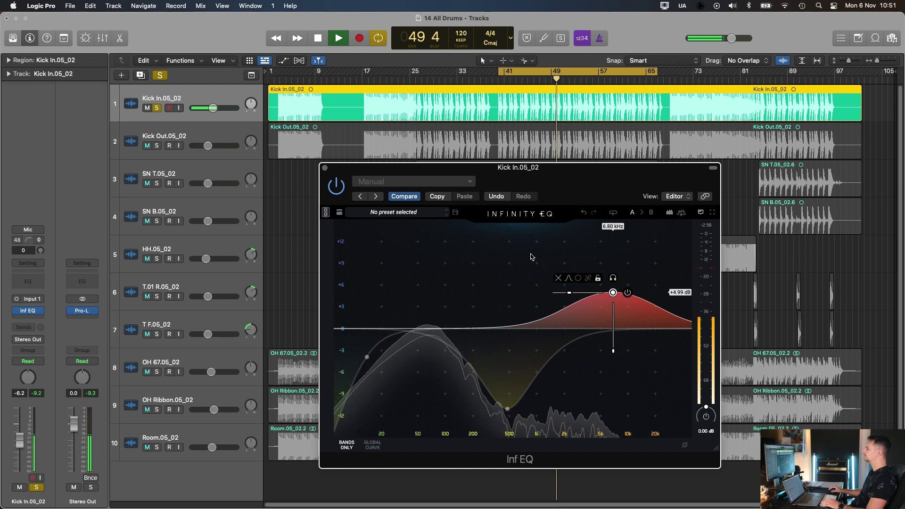
click(325, 168)
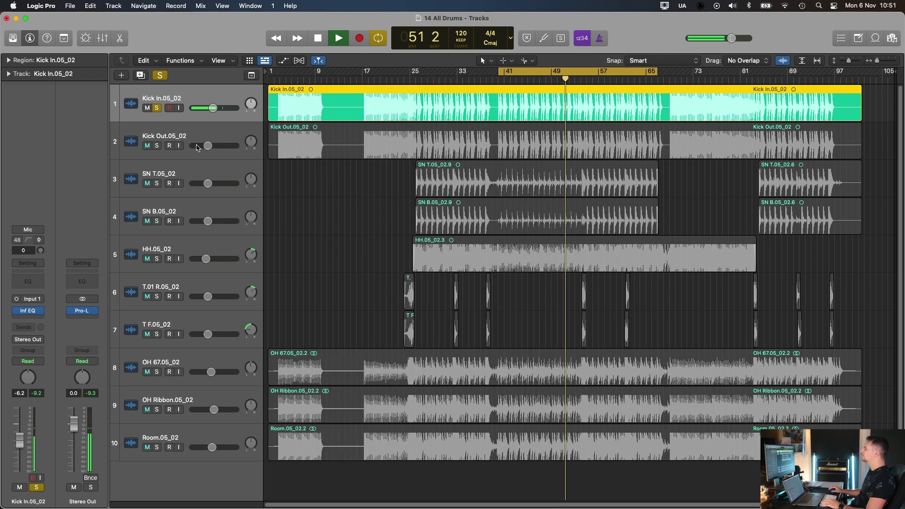
Solo Kick Out.05_02 in place of Kick In, insert Infinity EQ on it, and add a low cut at 15 Hz
click(157, 147)
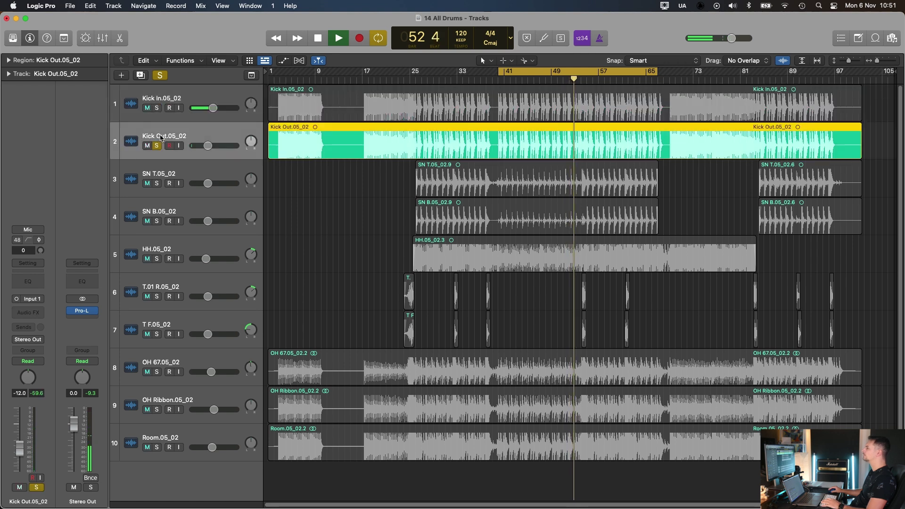
click(39, 315)
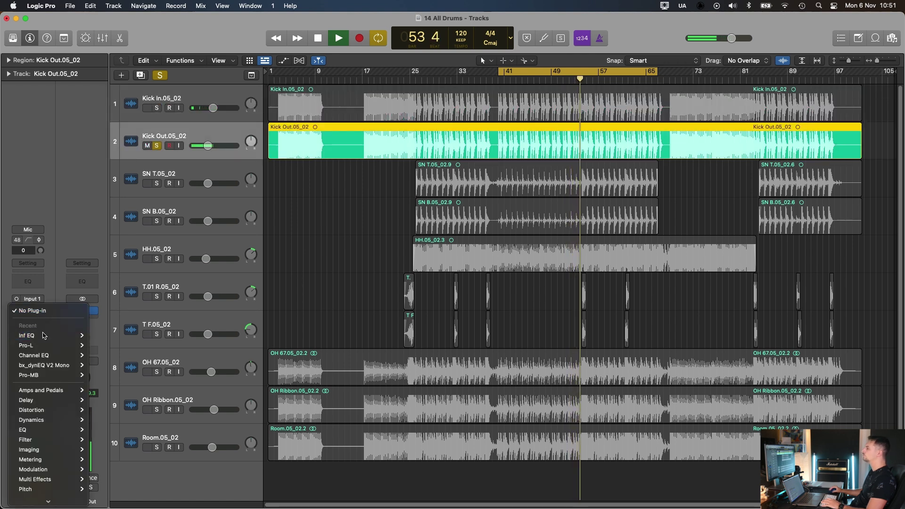
click(375, 133)
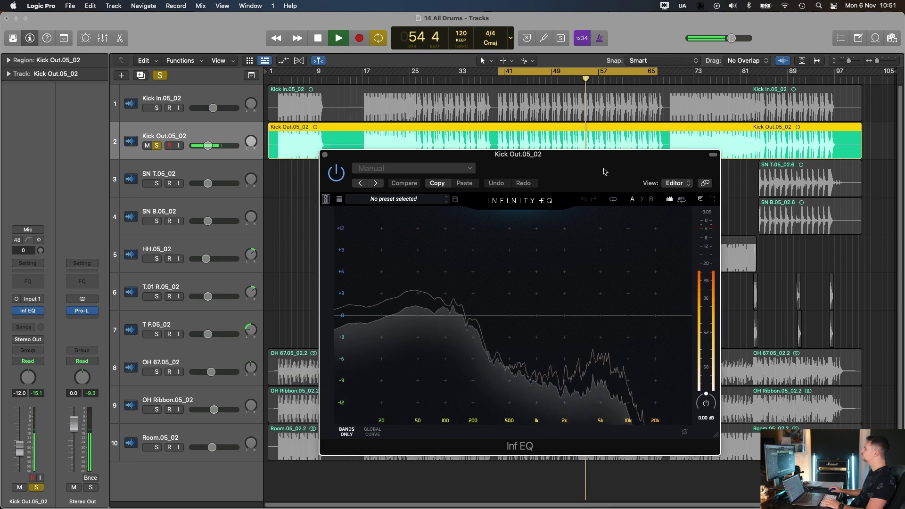
click(370, 340)
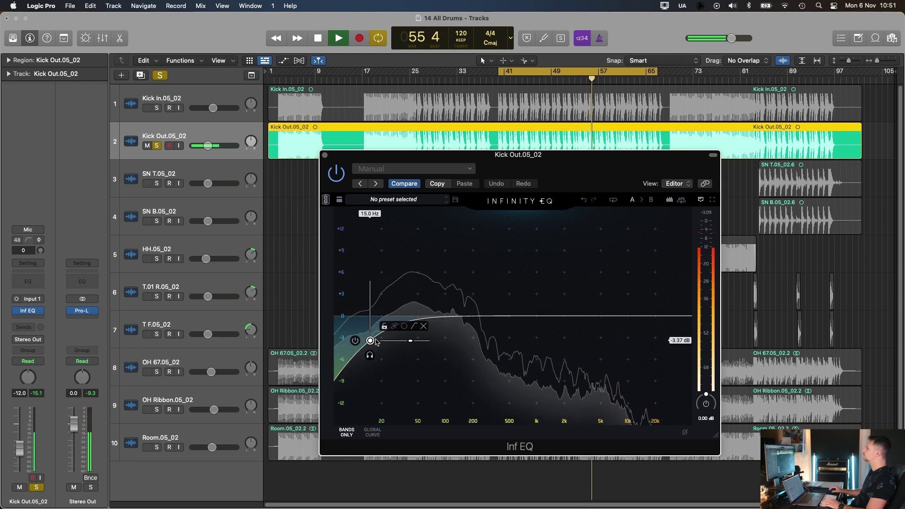
Add a bell cut of 8.37 dB at 388 Hz in the Kick Out.05_02 EQ
click(509, 295)
drag(509, 294, 513, 378)
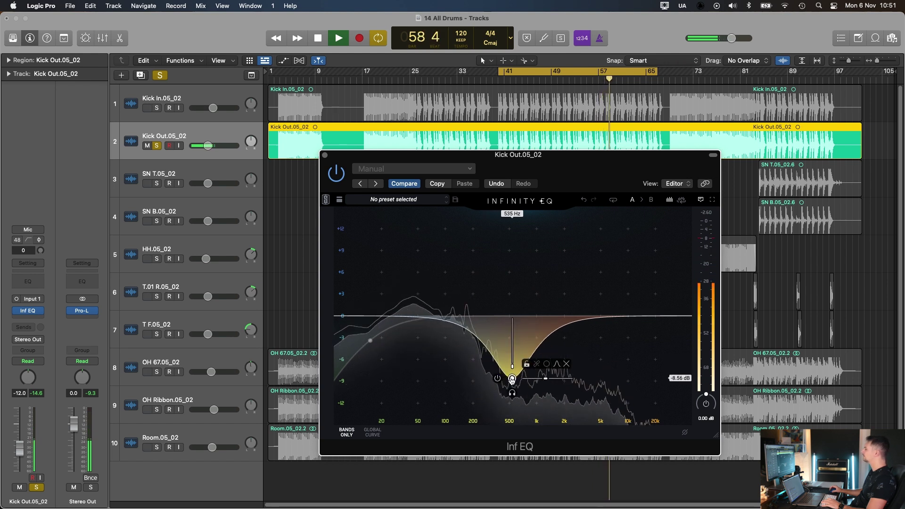
drag(512, 379, 505, 377)
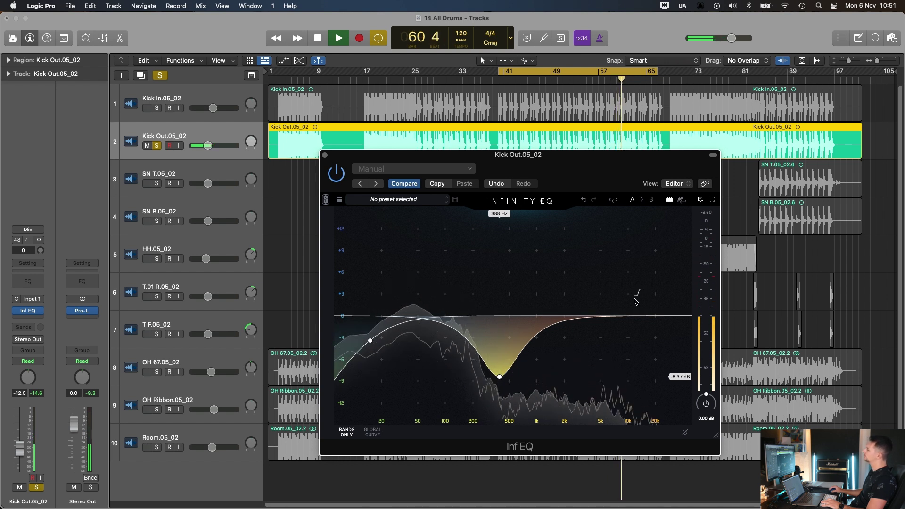
Boost Kick Out.05_02 by 5.12 dB at 3.71 kHz and 2.66 dB at 60.8 Hz, stop playback, and close the EQ
drag(561, 295, 589, 279)
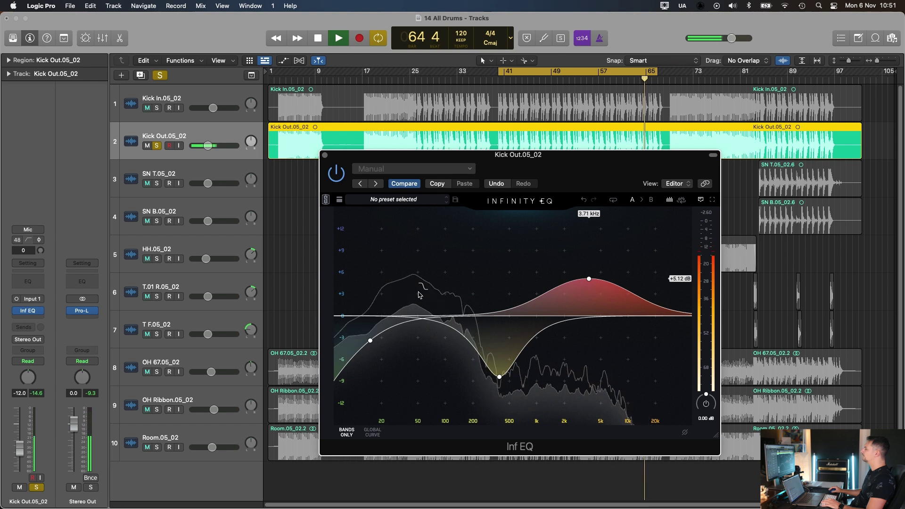
drag(448, 283, 426, 296)
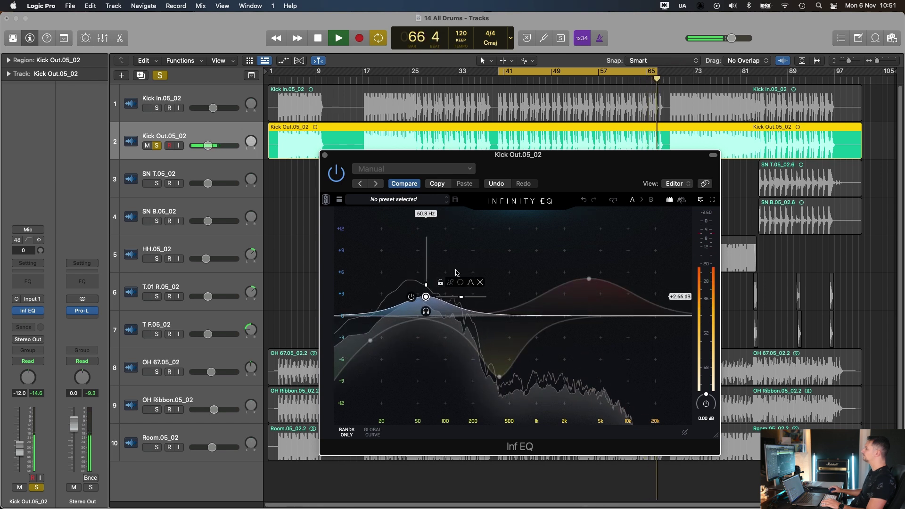
key(space)
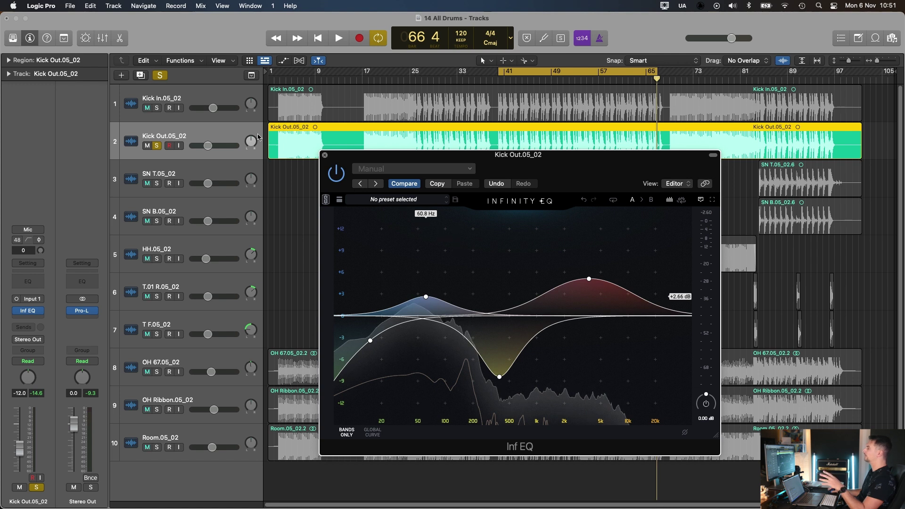
key(super+w)
Review the Kick In.05_02 EQ, close it, and solo Kick In alongside Kick Out to hear both kicks together
click(163, 99)
mouse_move(27, 316)
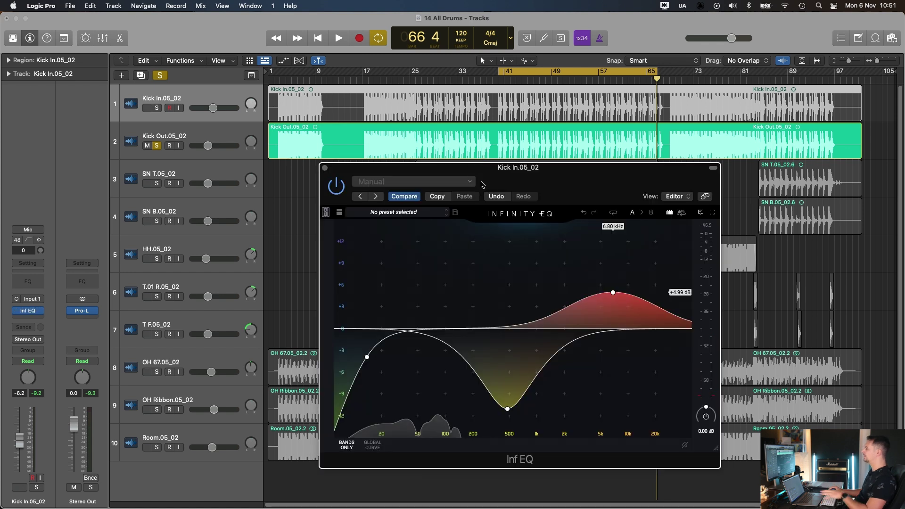
key(space)
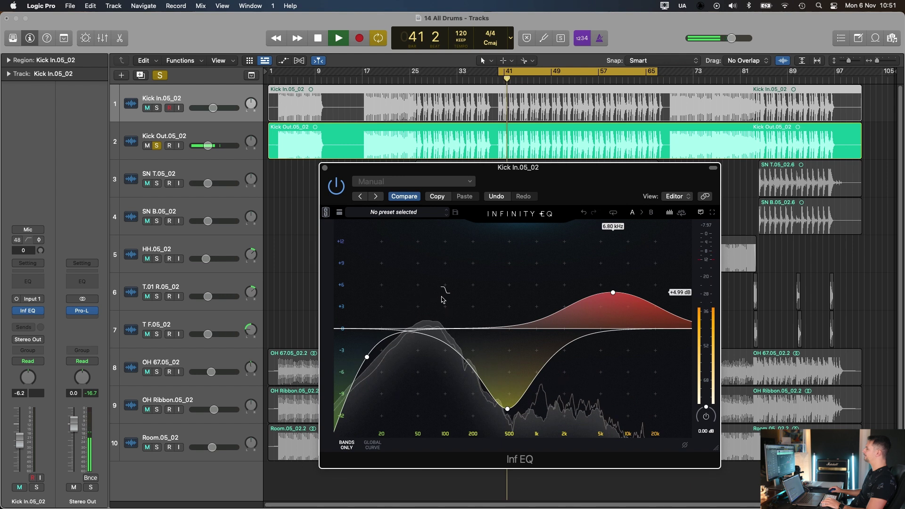
click(325, 168)
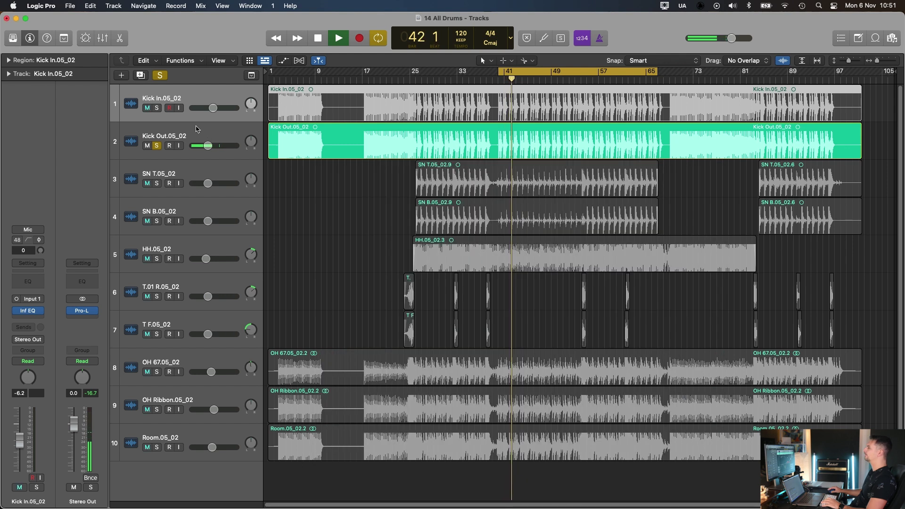
click(158, 108)
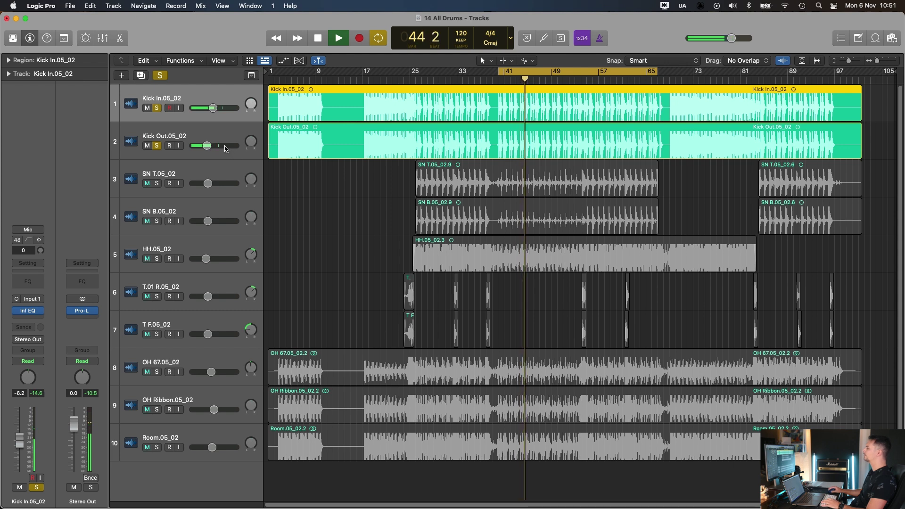
key(space)
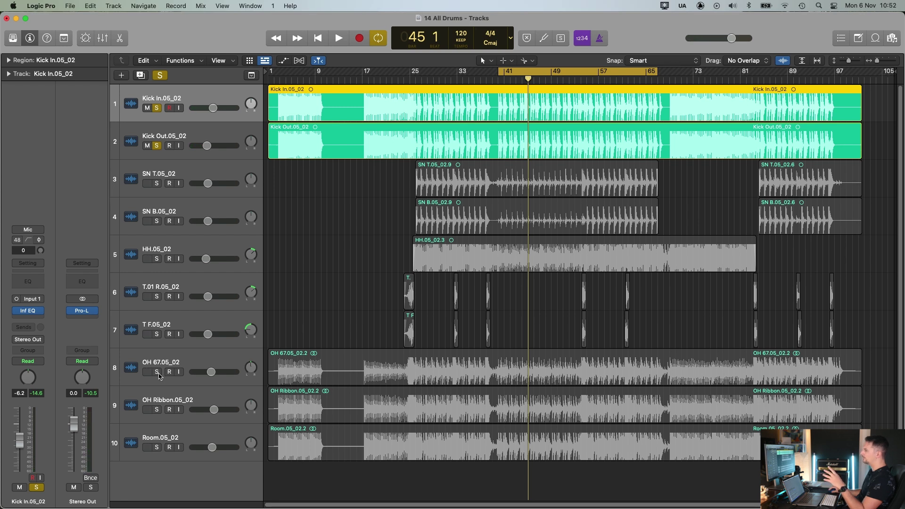
Solo both overheads and Room.05_02 with the kicks, start playback, and raise Kick In to -1.8 dB and Kick Out to -6.6 dB
drag(159, 373, 160, 451)
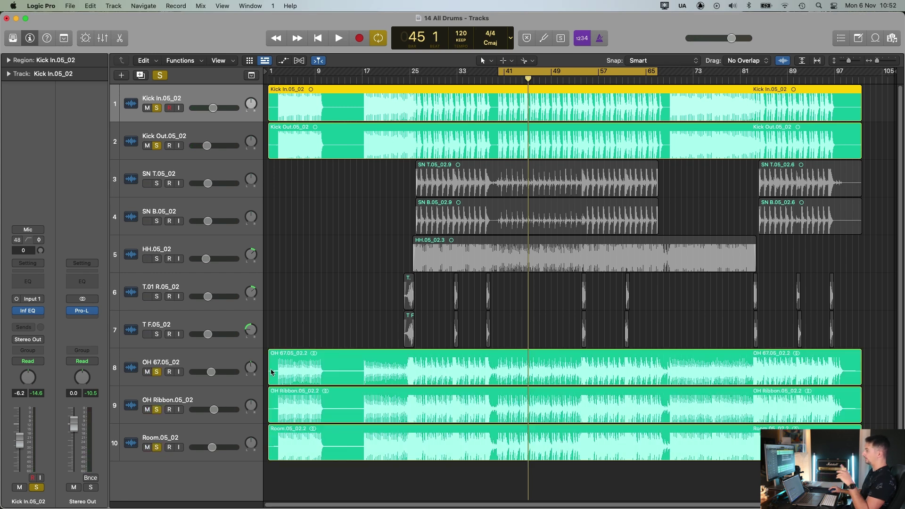
key(space)
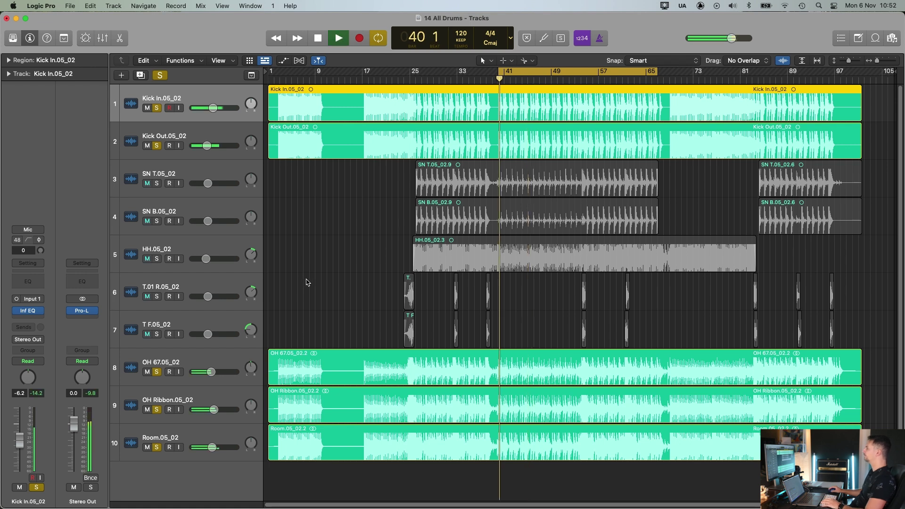
drag(213, 108, 222, 108)
drag(206, 145, 214, 146)
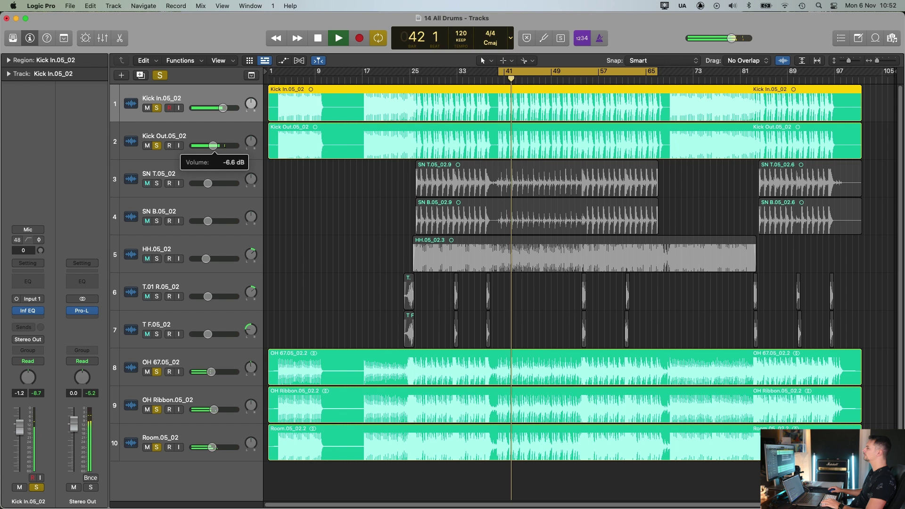
drag(222, 108, 221, 108)
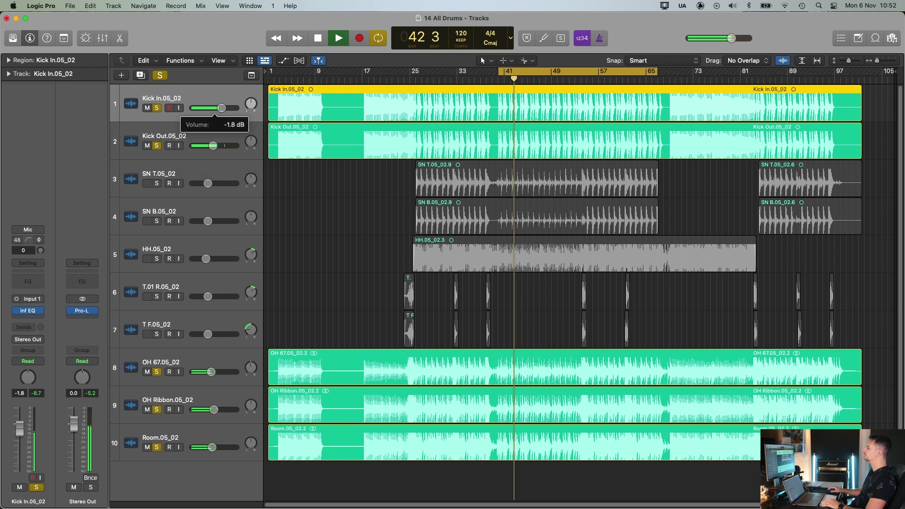
Compare the overheads and room with and without both kick tracks by removing and restoring the kick solos
click(156, 108)
click(157, 147)
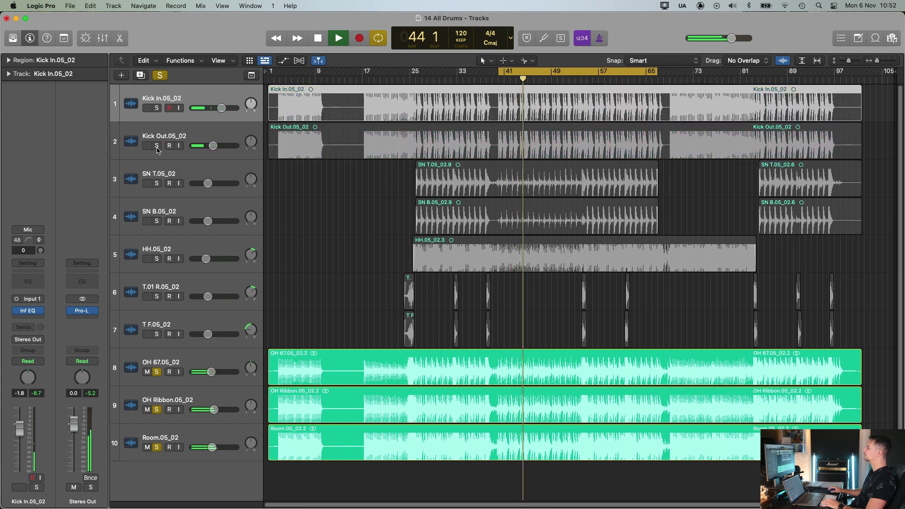
click(158, 147)
click(157, 108)
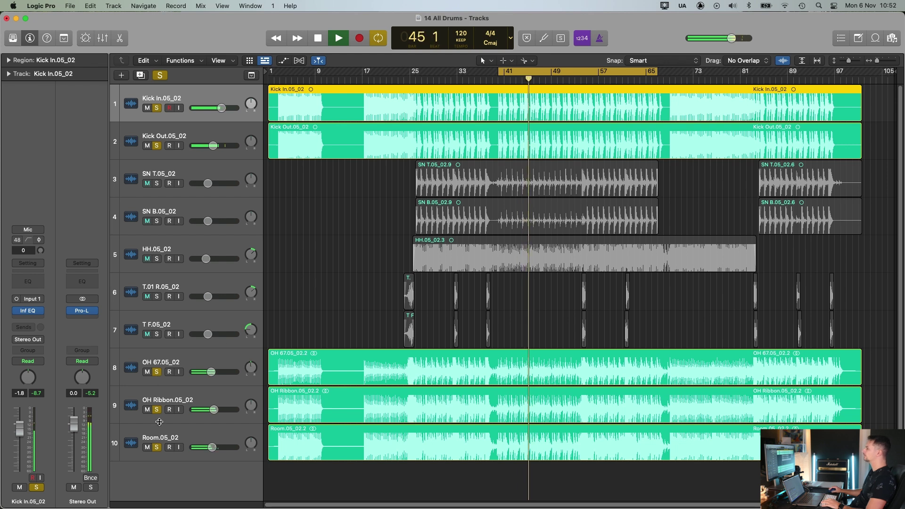
Take Room.05_02 out of the mix, lower Kick Out to -7.6 dB and Kick In to -2.6 dB, and bring Room back in
click(157, 448)
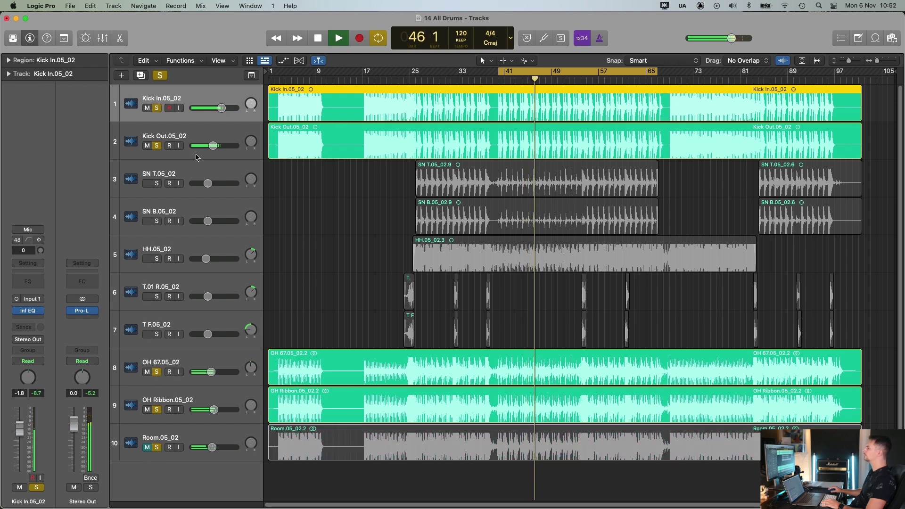
drag(213, 146, 212, 145)
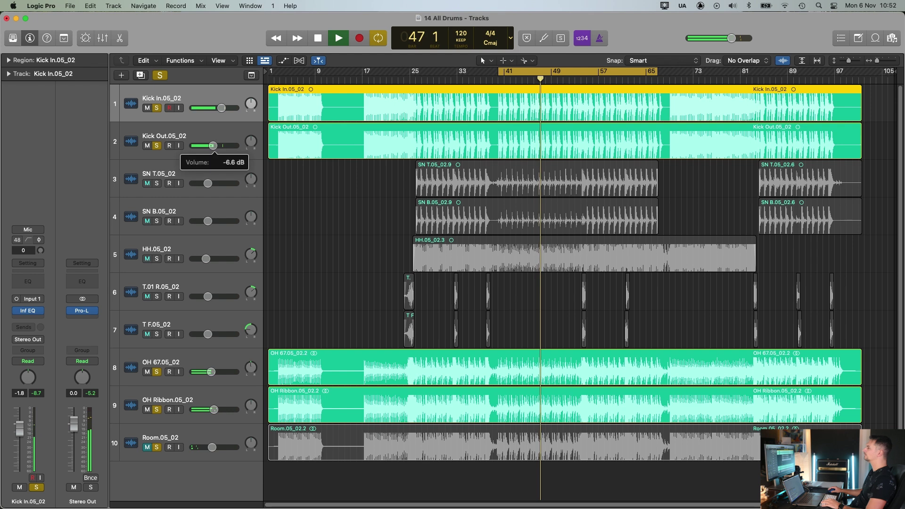
drag(221, 108, 220, 108)
click(147, 447)
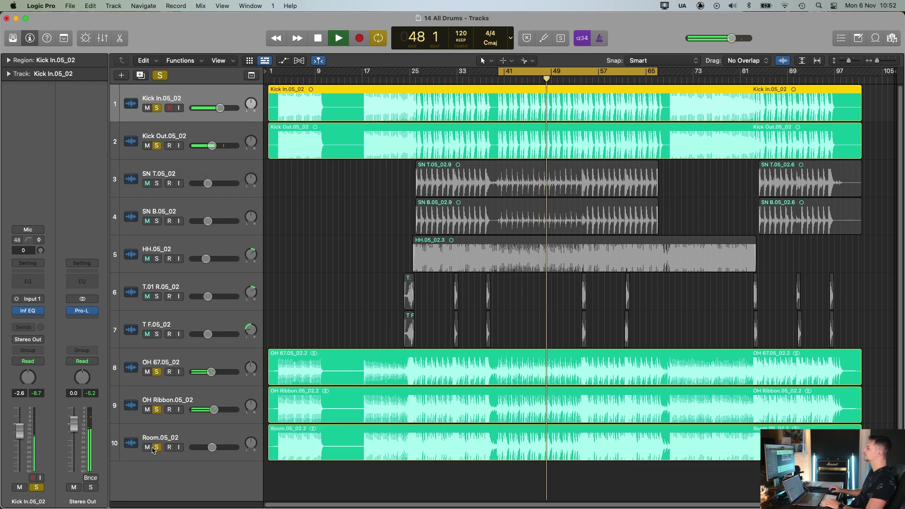
Lower the Room.05_02 volume to -9.6 dB, select the track, and stop playback
drag(212, 447, 209, 448)
click(157, 455)
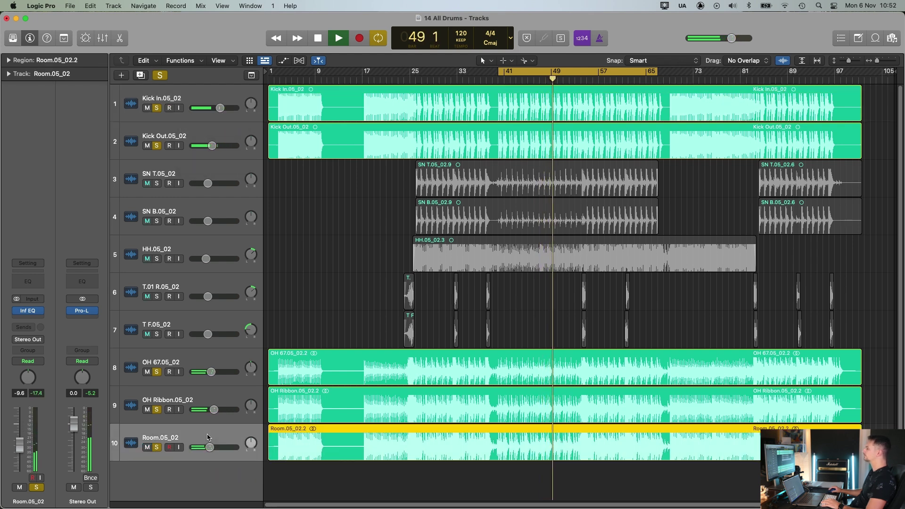
key(space)
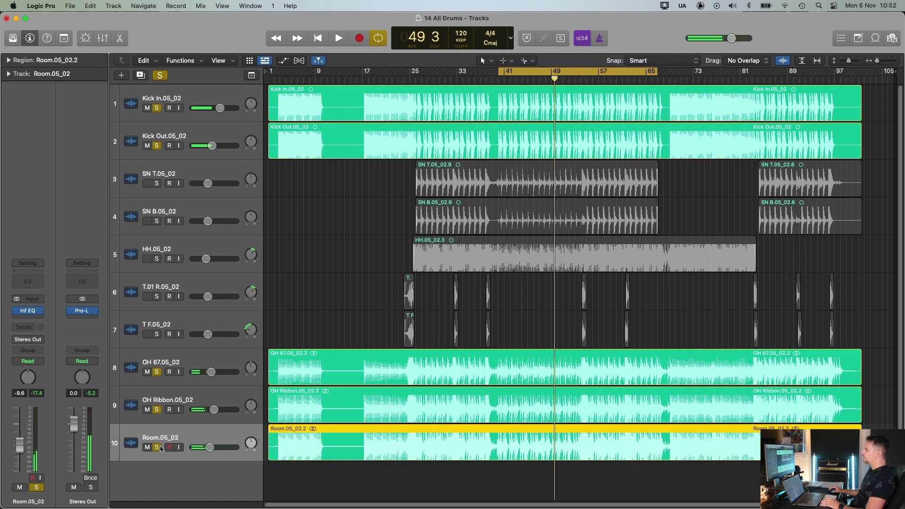
Set Band 2 of the Room.05_02 EQ to an 8.17 dB cut at 422 Hz during playback, stop, and close the EQ
double_click(157, 447)
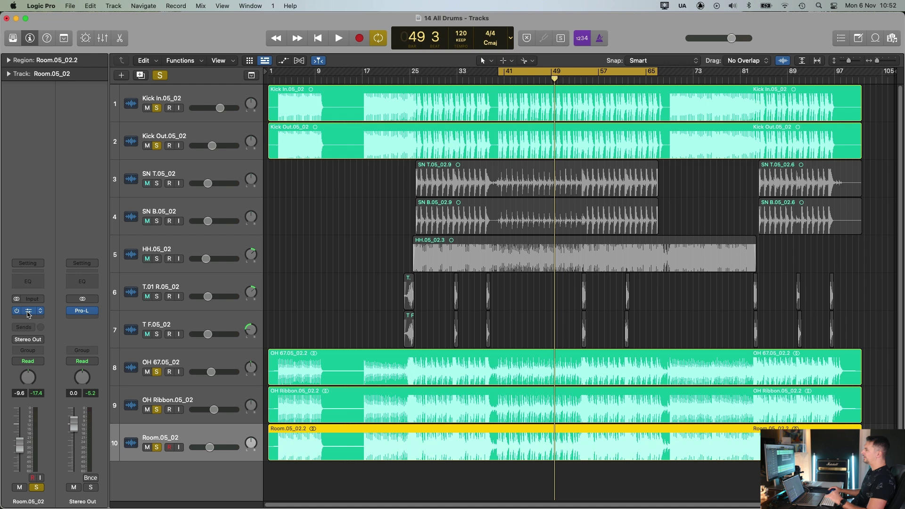
drag(555, 145, 607, 152)
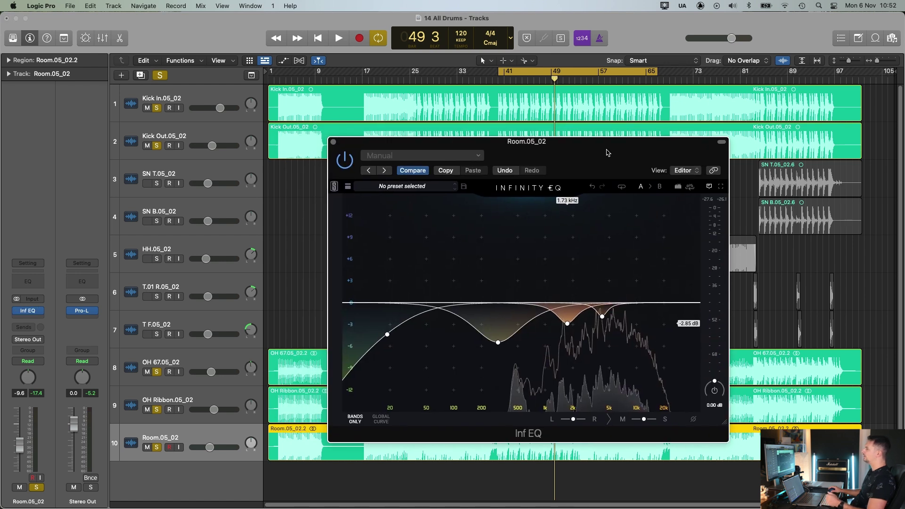
click(498, 342)
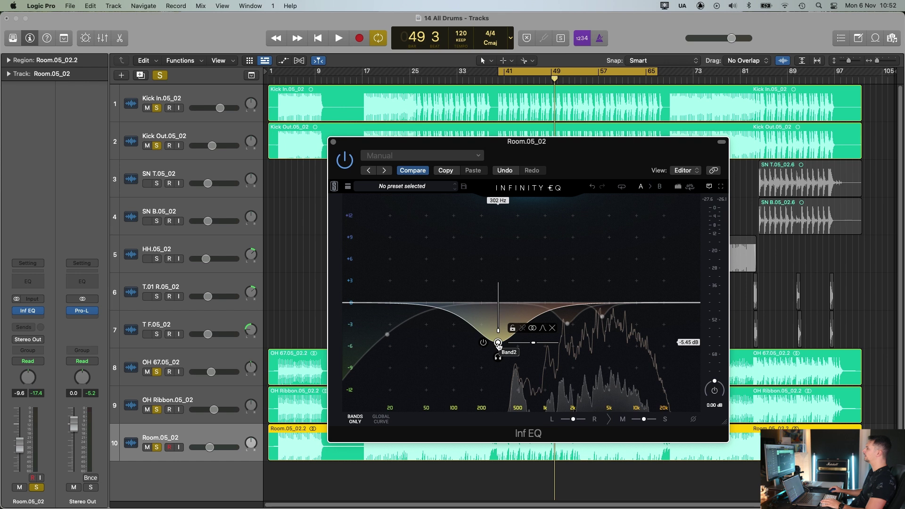
key(space)
drag(498, 342, 511, 373)
drag(512, 376, 511, 362)
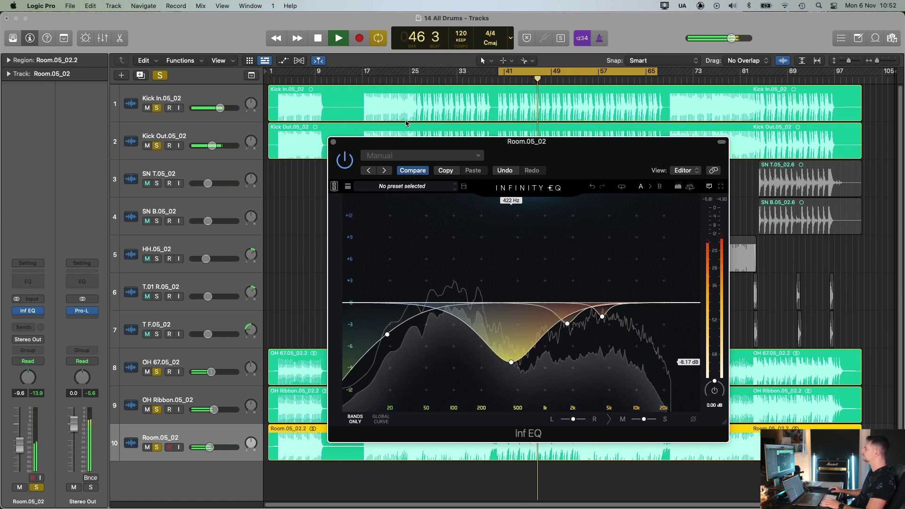
key(space)
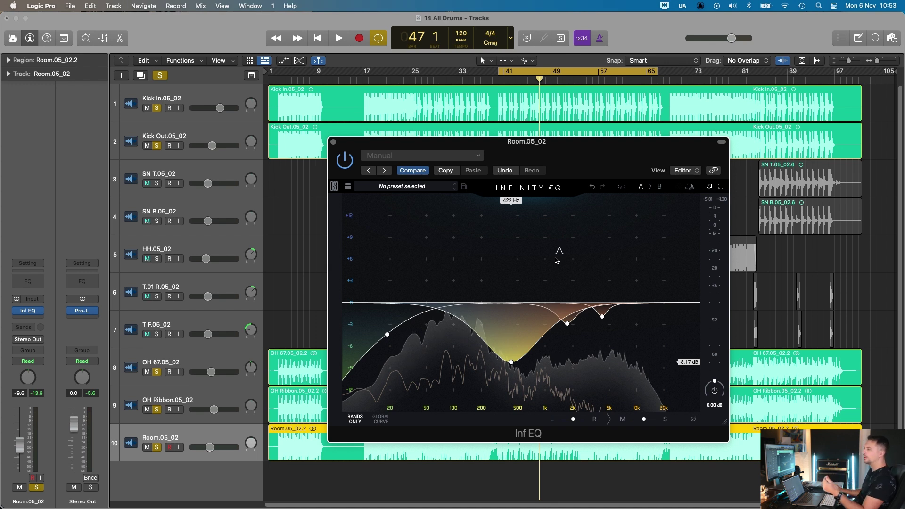
click(334, 142)
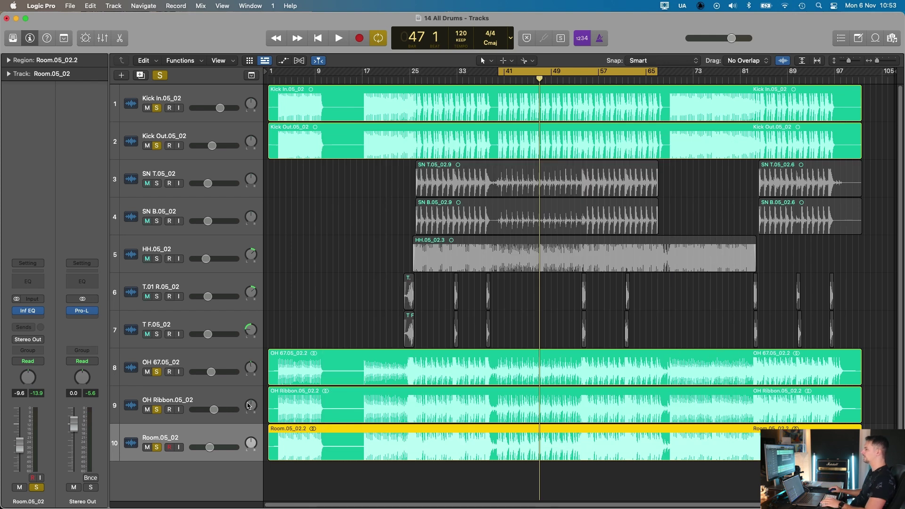
Play the soloed drums with Room.05_02 muted and unmuted to compare, and stop playback
click(147, 448)
key(space)
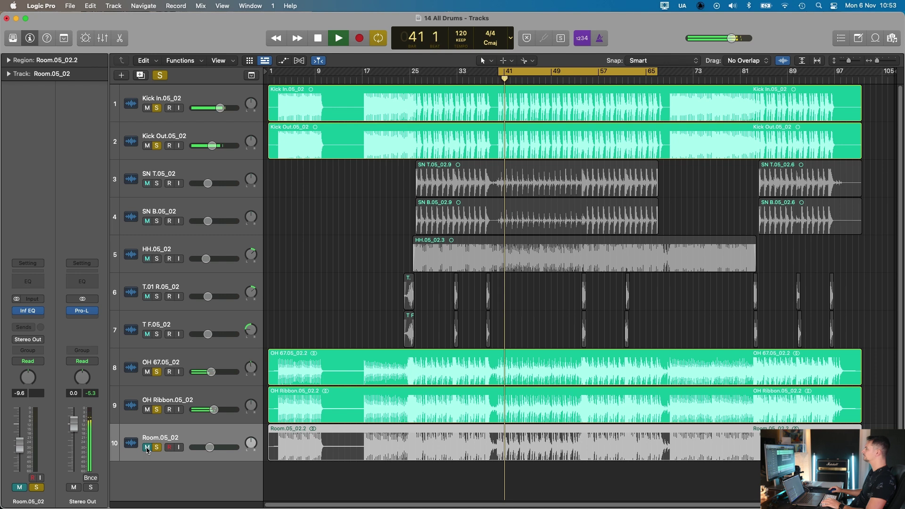
click(147, 448)
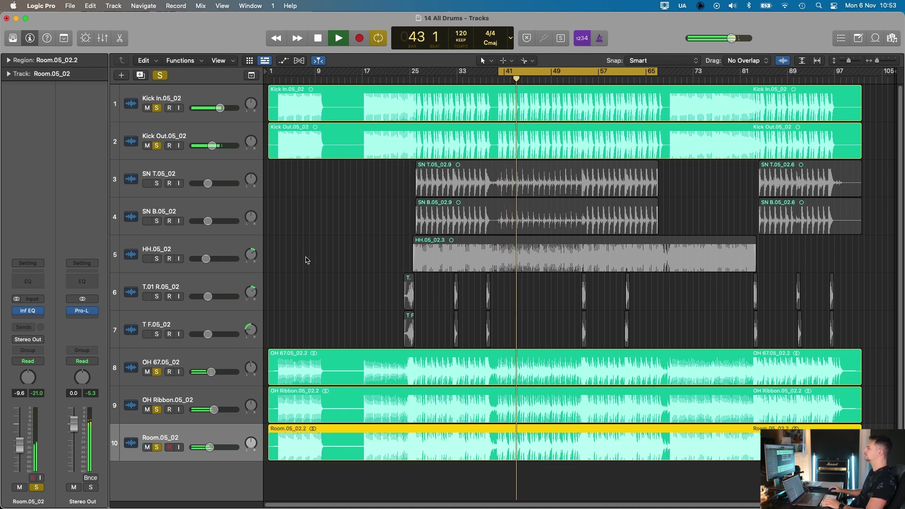
key(space)
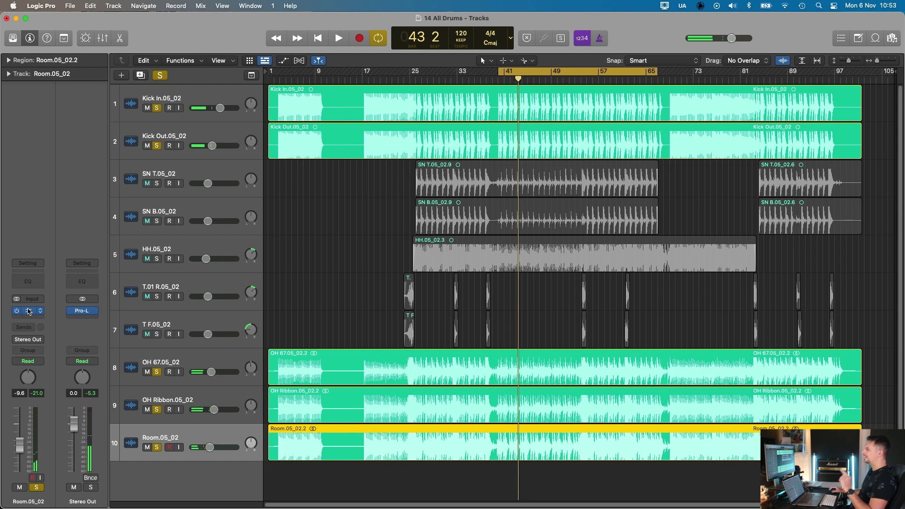
Reopen the Room.05_02 EQ, start playback, and check the mix with the room track muted and unmuted
click(43, 310)
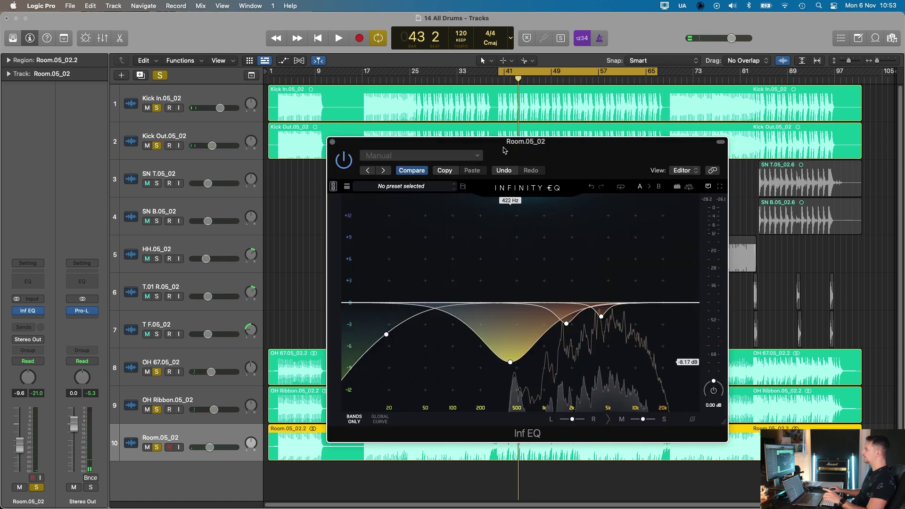
drag(545, 149, 543, 146)
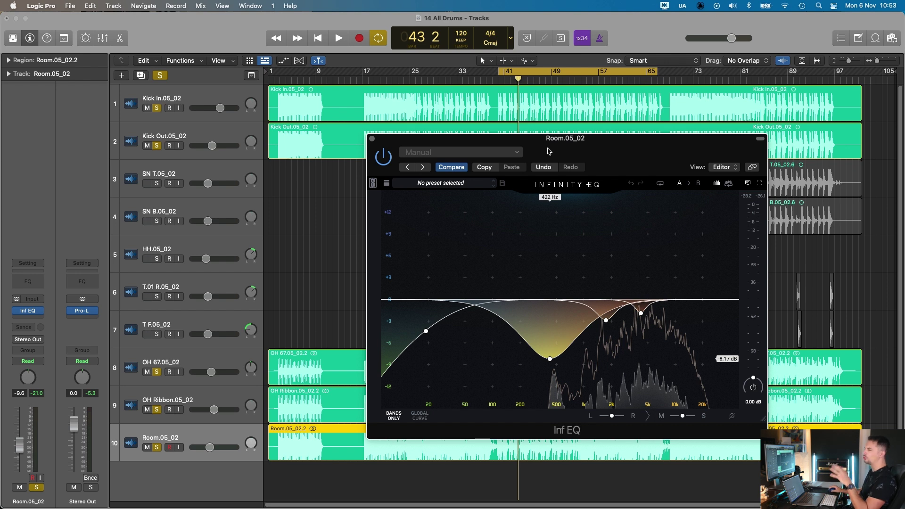
key(space)
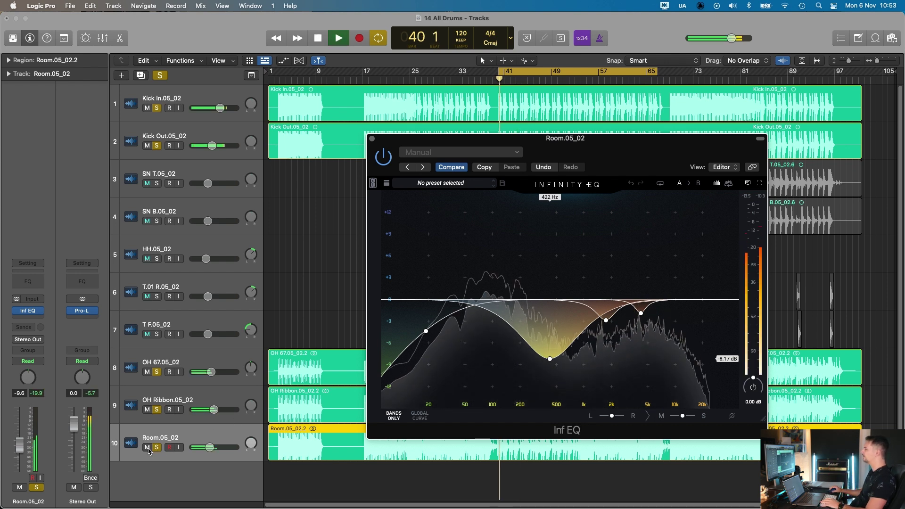
click(148, 448)
click(147, 448)
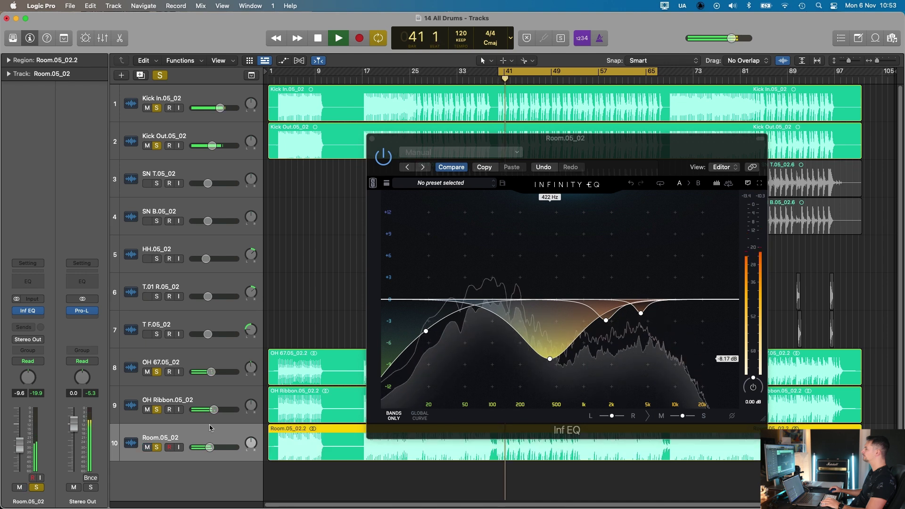
Move the Room.05_02 upper-mid EQ cut to 2.72 kHz at -4.54 dB, compare with Room muted, close the EQ, and stop playback
drag(608, 322, 623, 331)
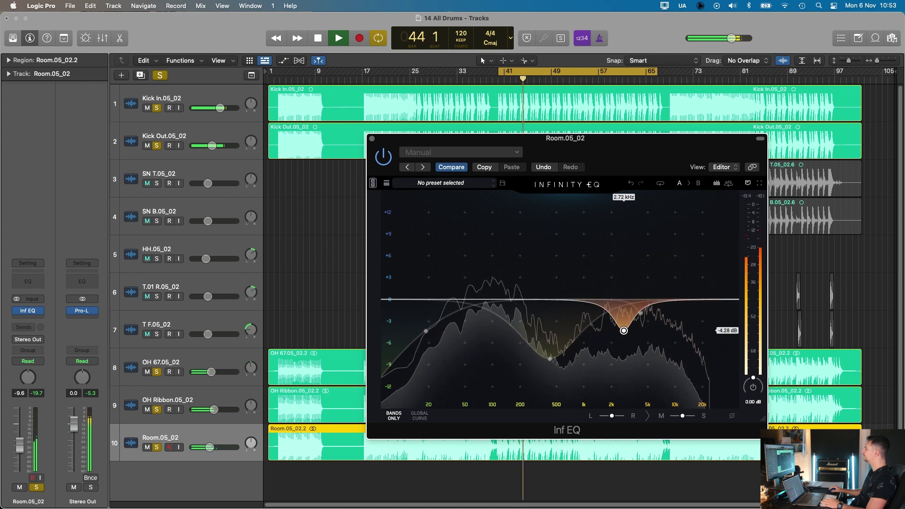
click(147, 448)
click(147, 448)
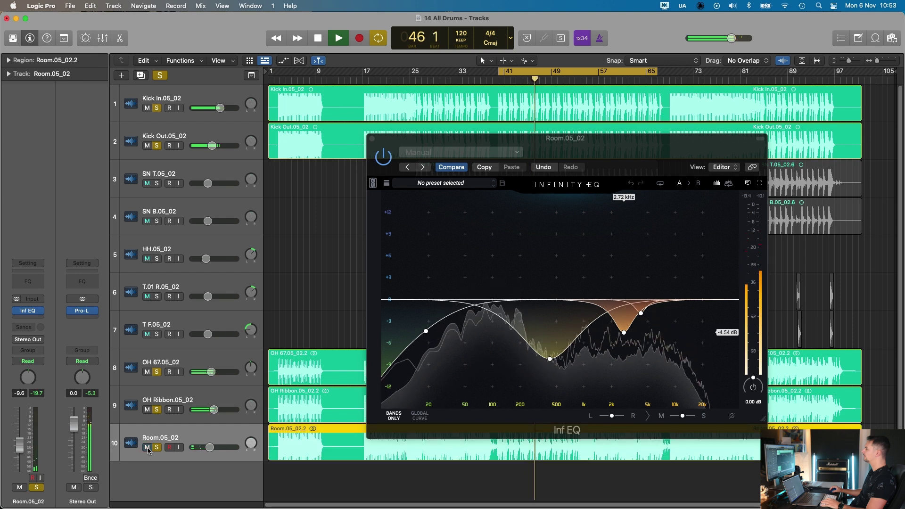
click(373, 137)
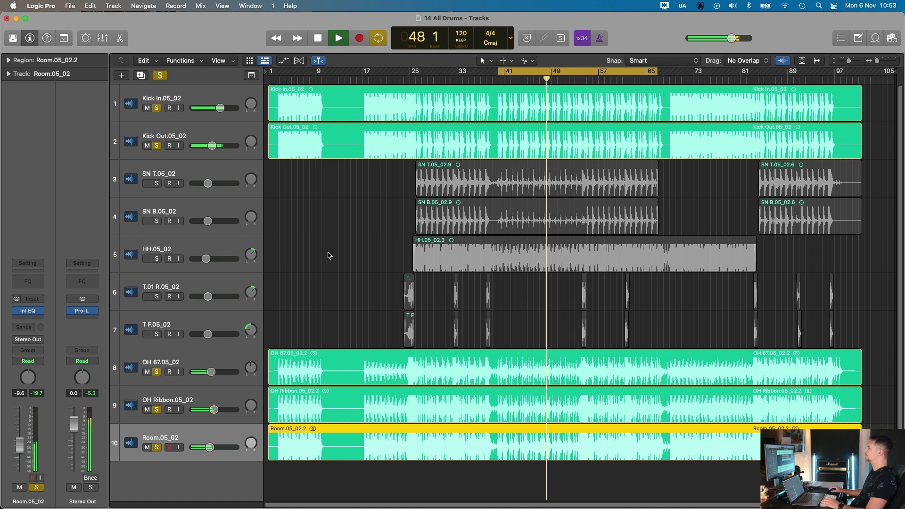
key(space)
Solo only Kick In.05_02, strengthen its high-frequency EQ boost, deepen the cut at 475 Hz to 19.1 dB, and close the EQ
alt+click(158, 108)
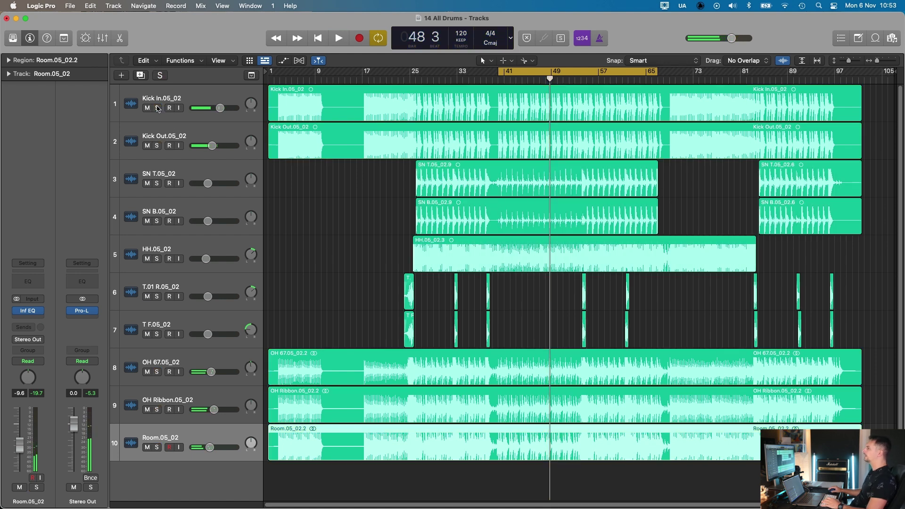
click(158, 109)
click(160, 100)
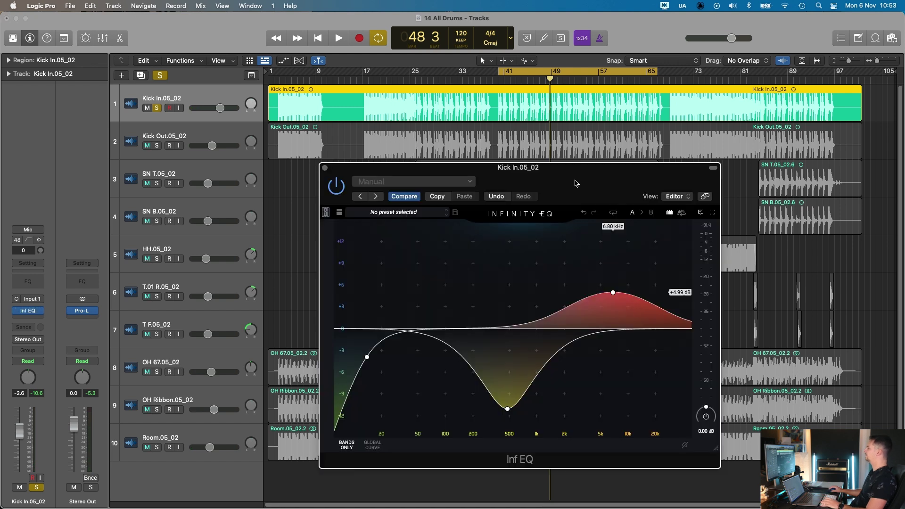
key(space)
drag(613, 292, 612, 286)
drag(508, 409, 508, 398)
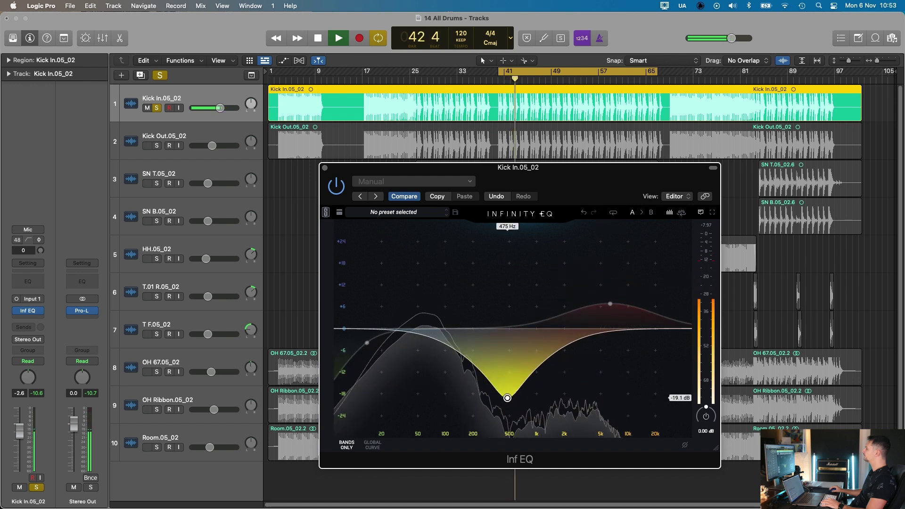
click(324, 167)
Solo Kick Out.05_02 in place of Kick In, open its EQ, and set Band 2 to an 18.3 dB cut at 402 Hz
click(156, 145)
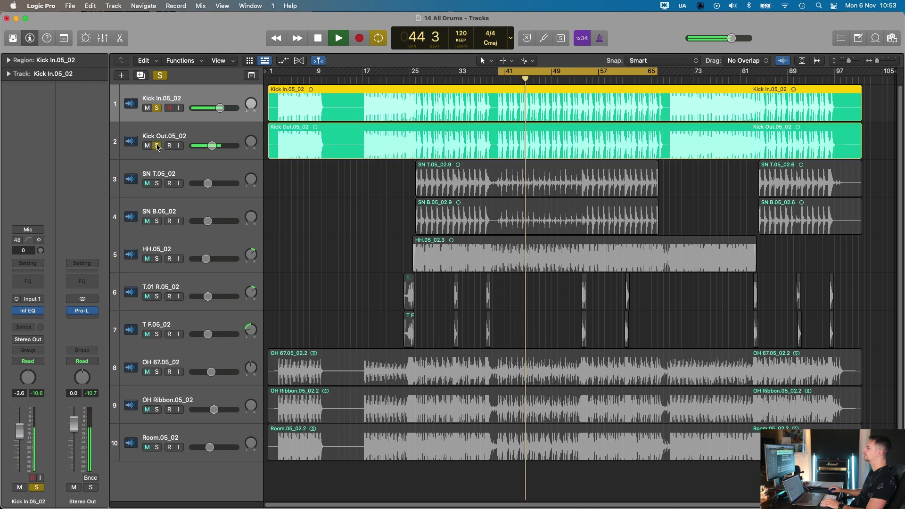
click(157, 108)
key(space)
click(207, 133)
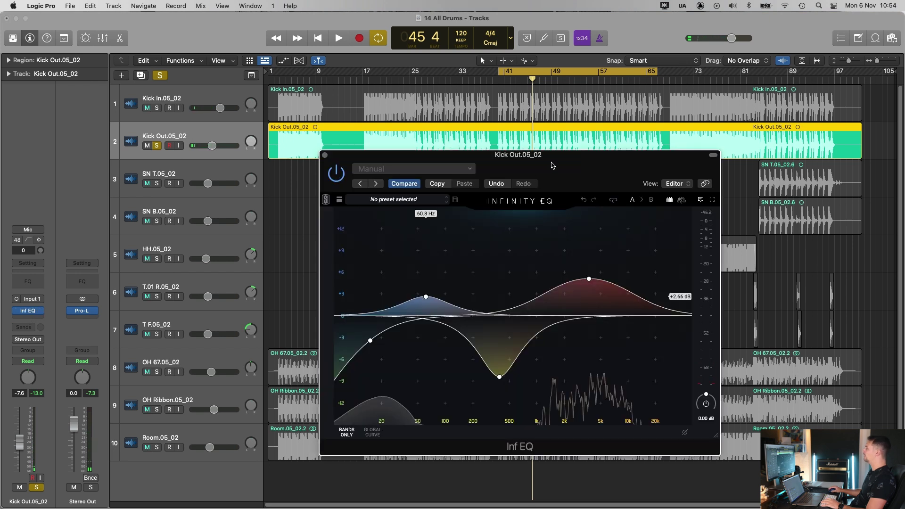
drag(553, 165, 551, 178)
key(space)
mouse_move(497, 390)
mouse_down()
mouse_move(497, 409)
mouse_move(496, 370)
mouse_move(500, 398)
mouse_up()
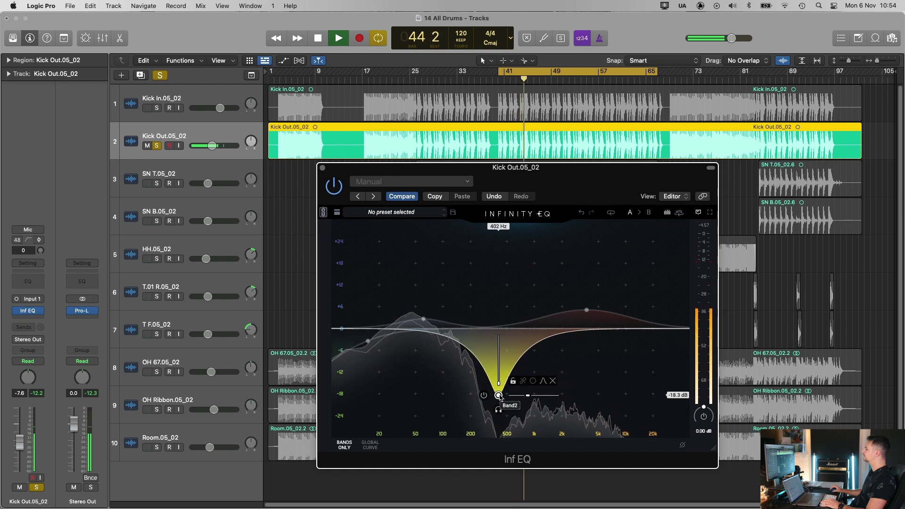
Add Kick In, both overheads and Room.05_02 to the solo, with the EQ window hidden, to hear the kicks in context
click(156, 108)
key(v)
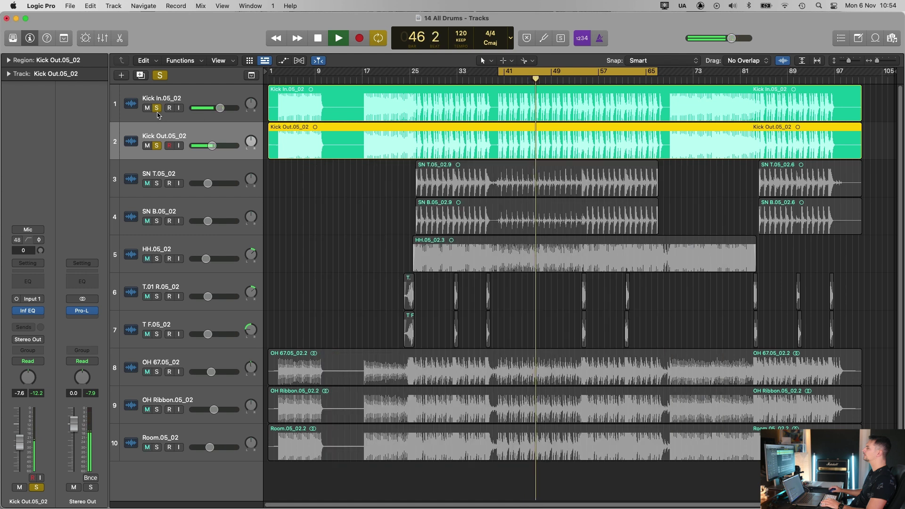
drag(157, 372, 156, 447)
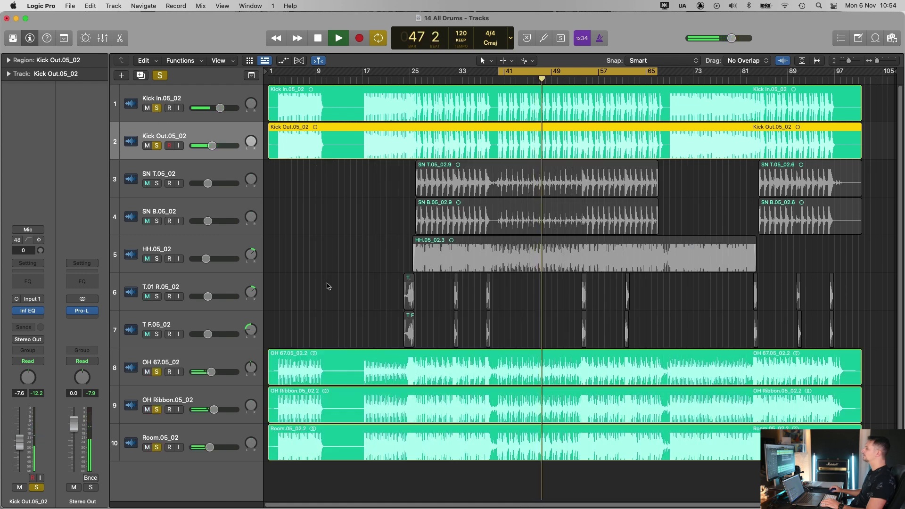
Raise the Kick In.05_02 volume slightly, compare the soloed mix with Room.05_02 out and in, and stop playback
click(328, 287)
drag(220, 108, 221, 108)
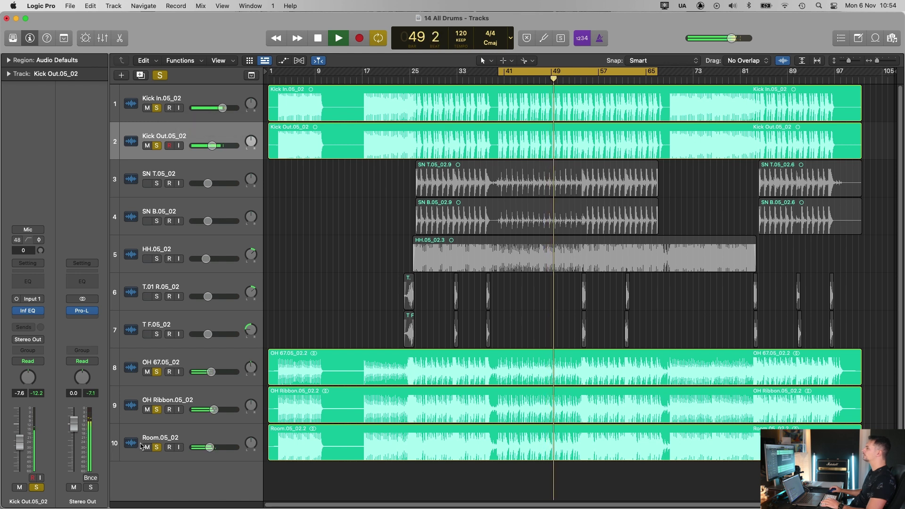
click(157, 448)
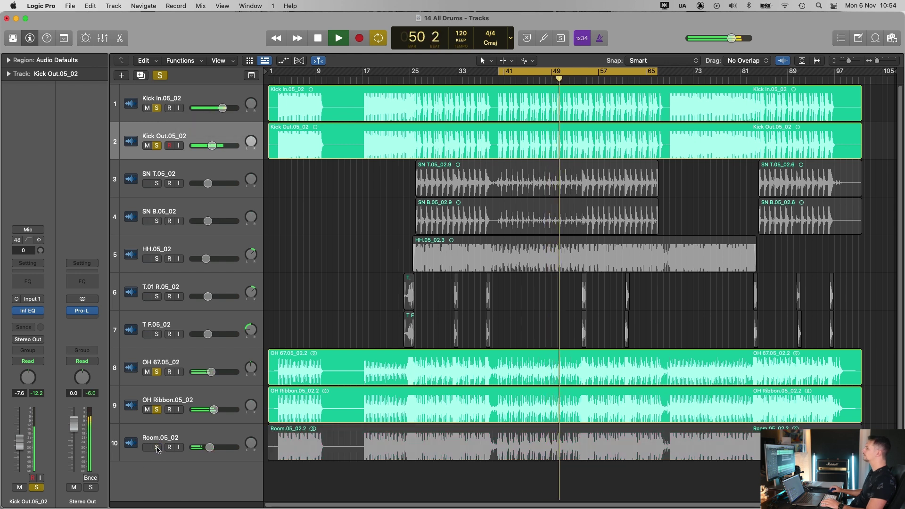
click(157, 448)
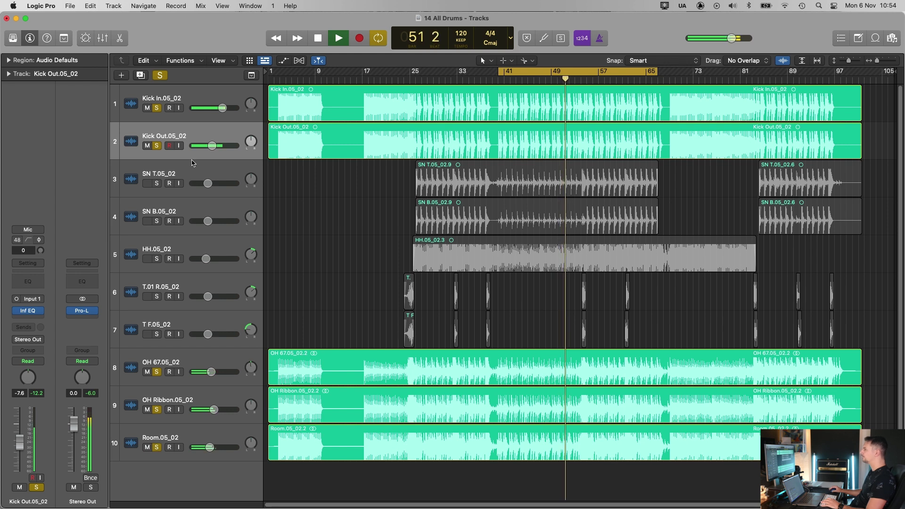
mouse_move(147, 109)
mouse_down()
mouse_move(148, 146)
mouse_move(148, 108)
mouse_up()
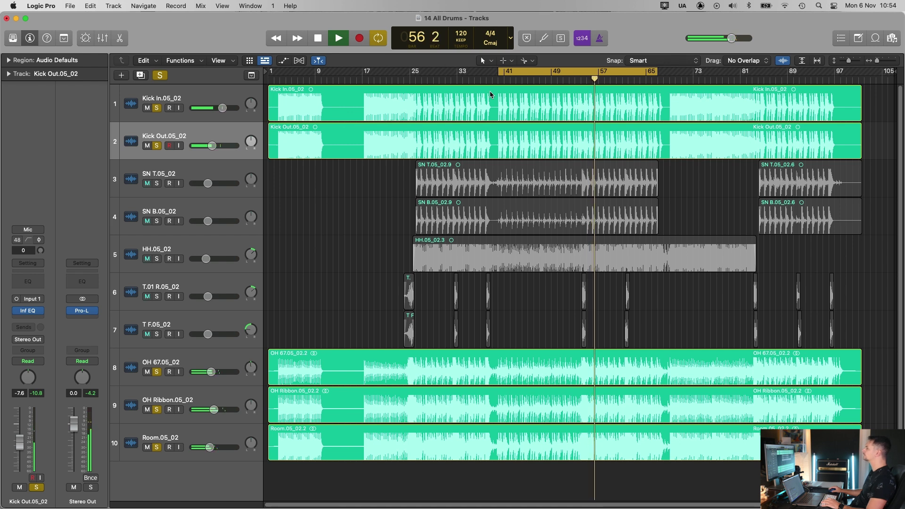
click(505, 82)
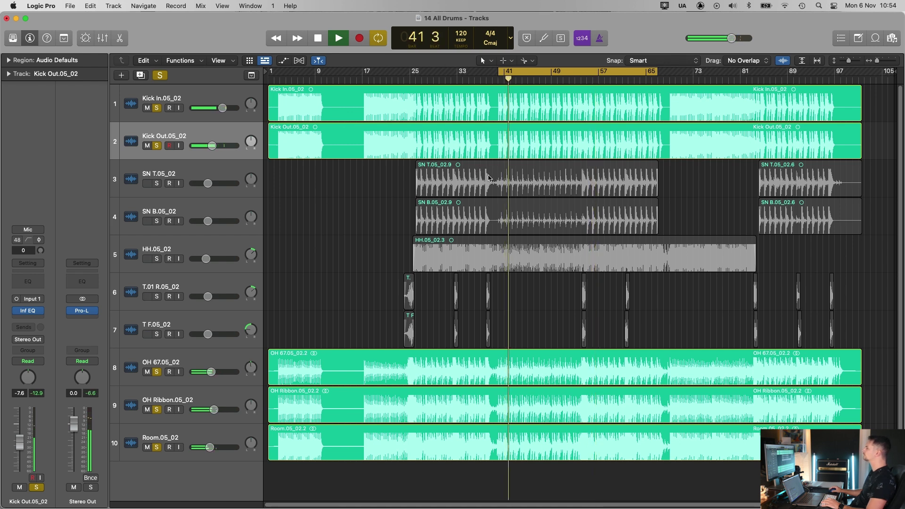
key(space)
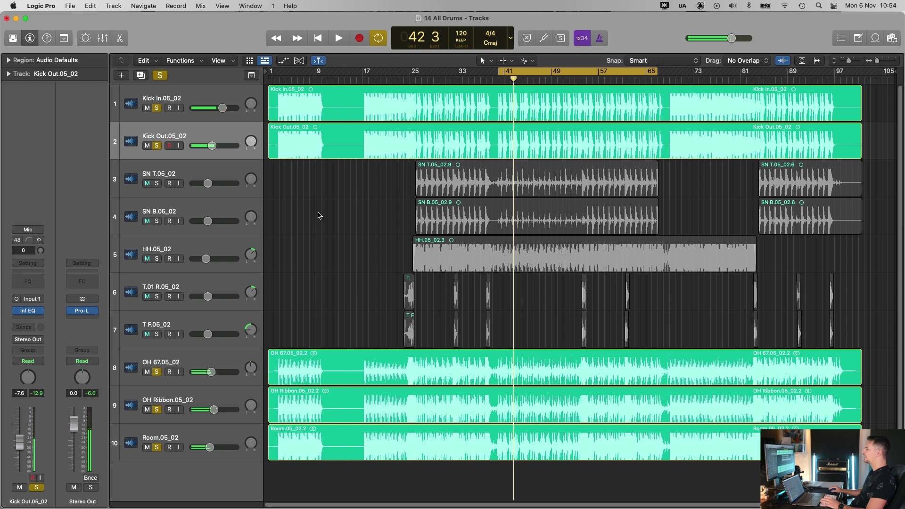
Compare the playing mix with Room.05_02 muted and unmuted, and lower the Room volume to -13.0 dB
click(177, 441)
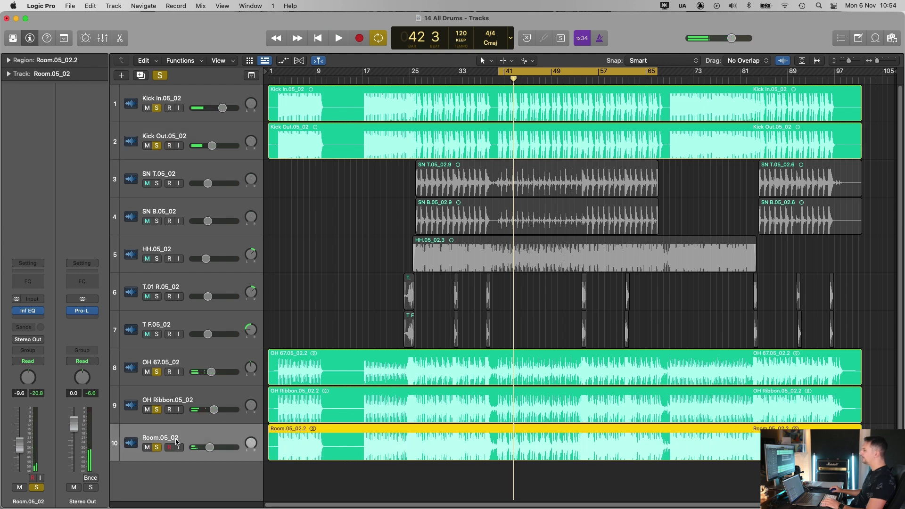
click(147, 448)
key(space)
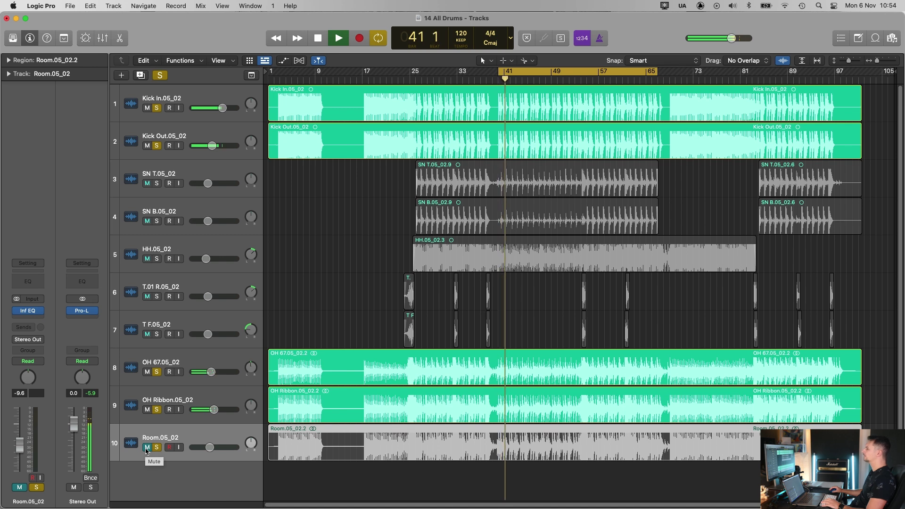
click(147, 449)
drag(210, 448, 206, 447)
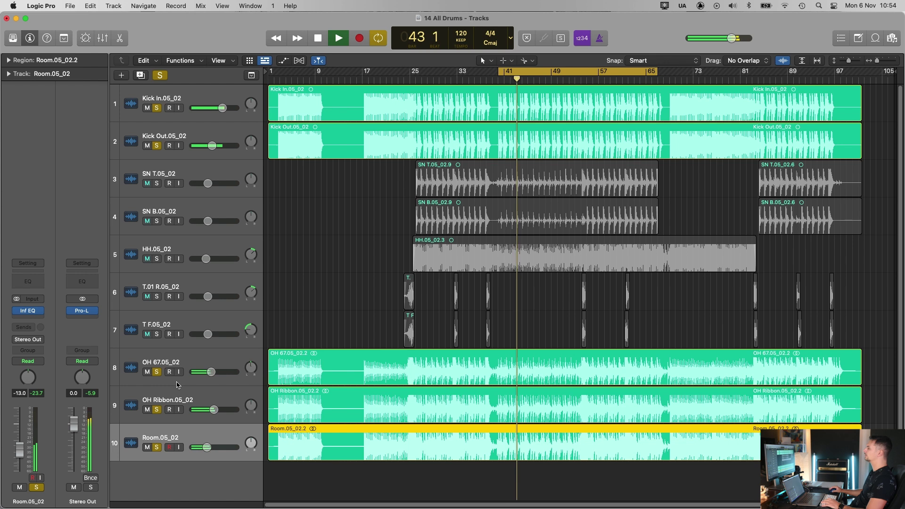
Compare the mix repeatedly with OH 67.05_02 muted and unmuted, and check its volume level
click(147, 372)
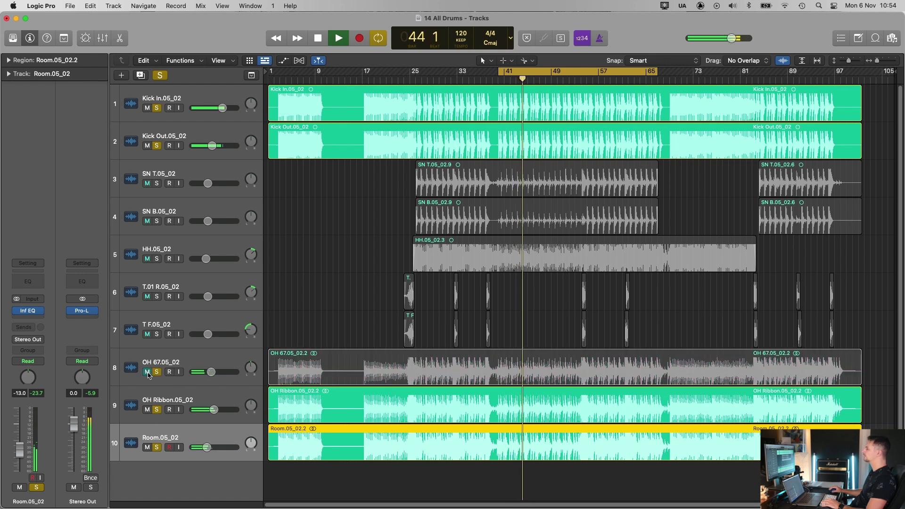
click(147, 372)
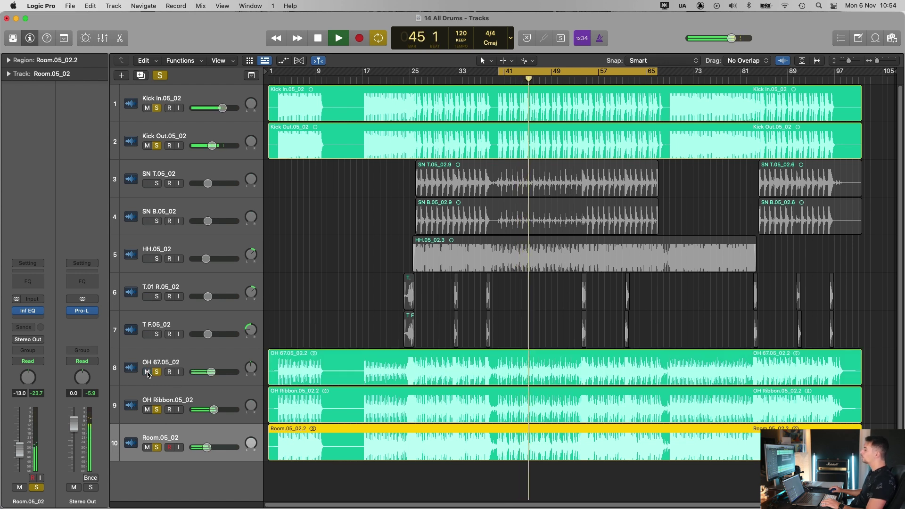
click(147, 373)
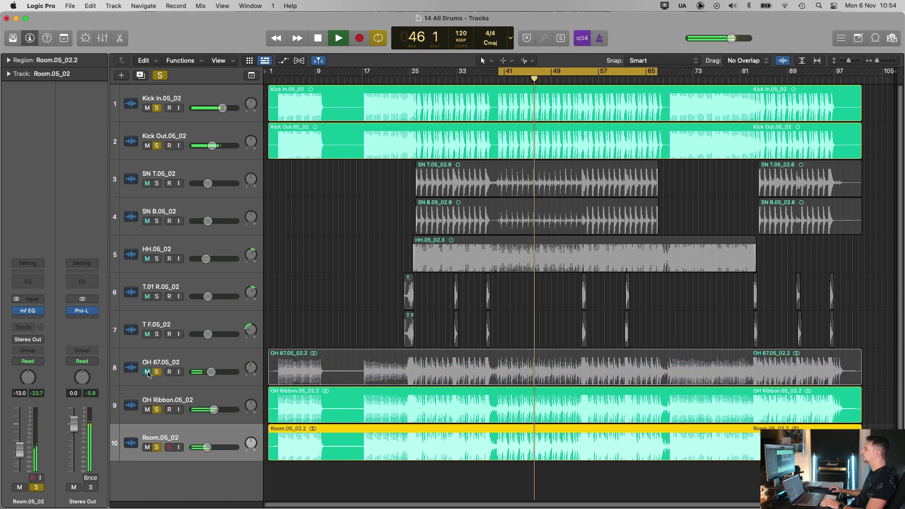
click(147, 372)
click(211, 372)
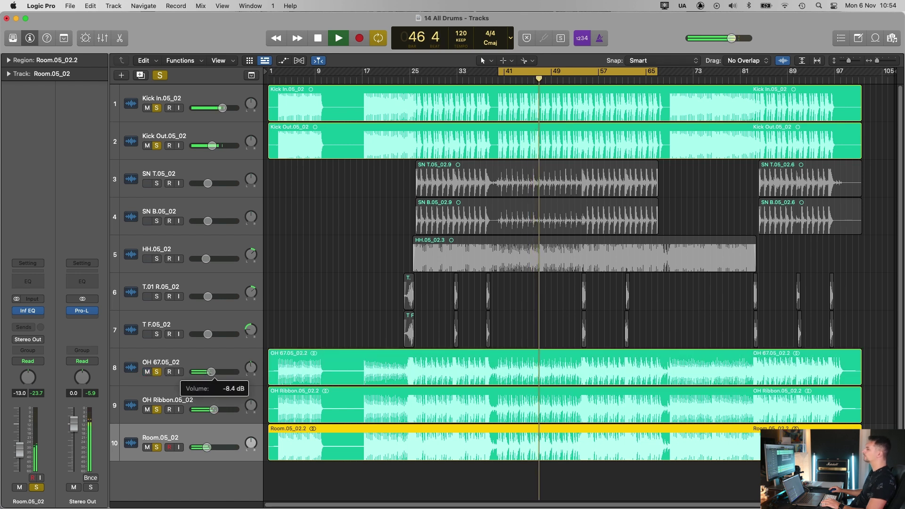
Compare the mix with OH Ribbon.05_02 muted and unmuted, stop playback, and select the OH 67.05_02 track
click(147, 410)
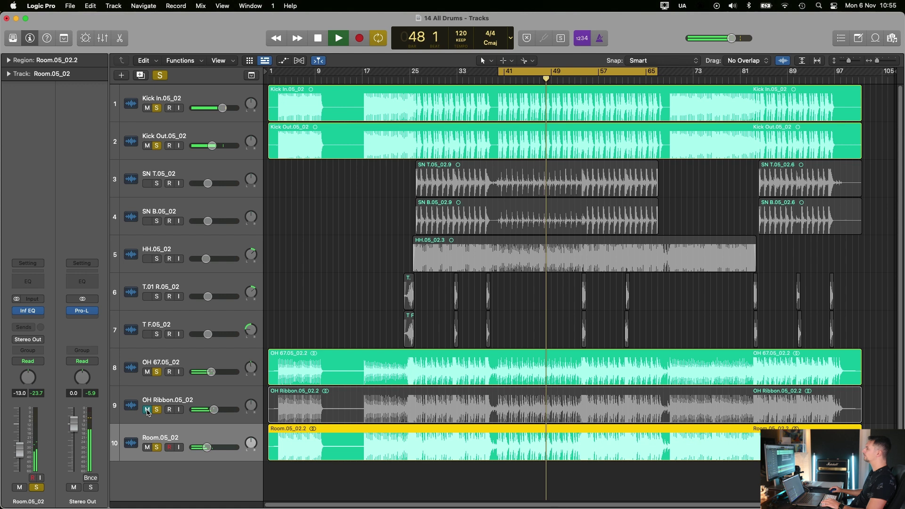
click(147, 410)
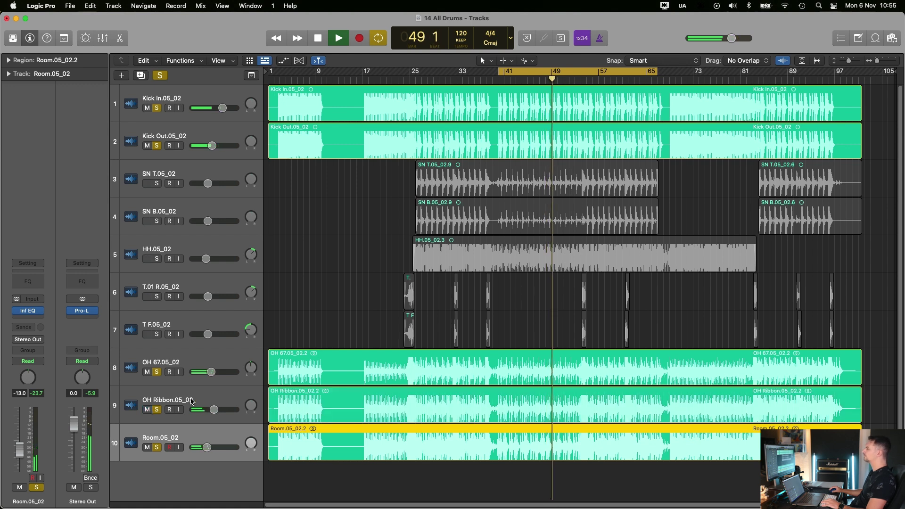
click(219, 402)
key(space)
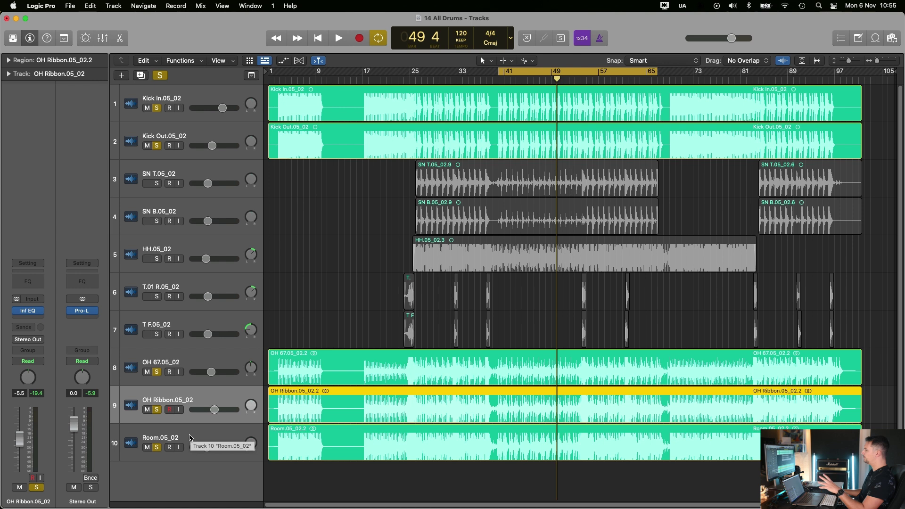
click(165, 362)
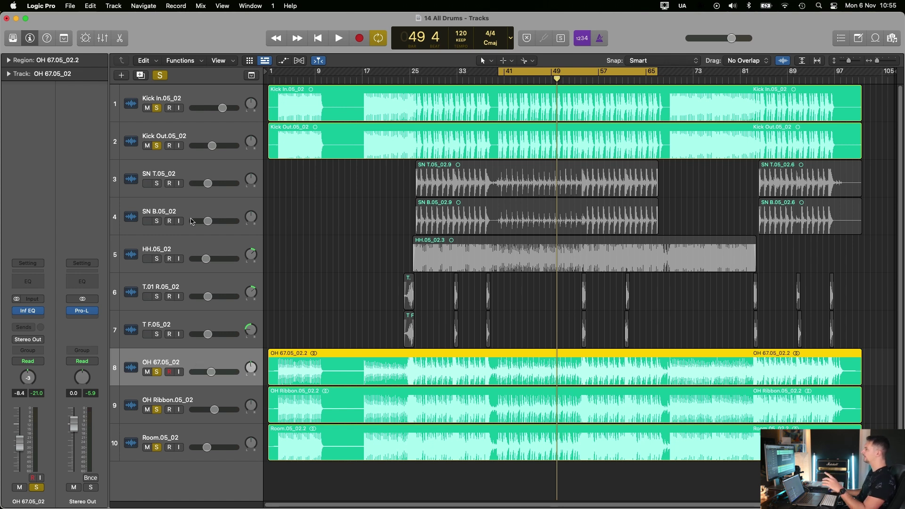
Move the cycle range to start where the snare regions begin, and play SN T.05_02 soloed alone with its volume at -7.2 dB
drag(544, 74, 462, 78)
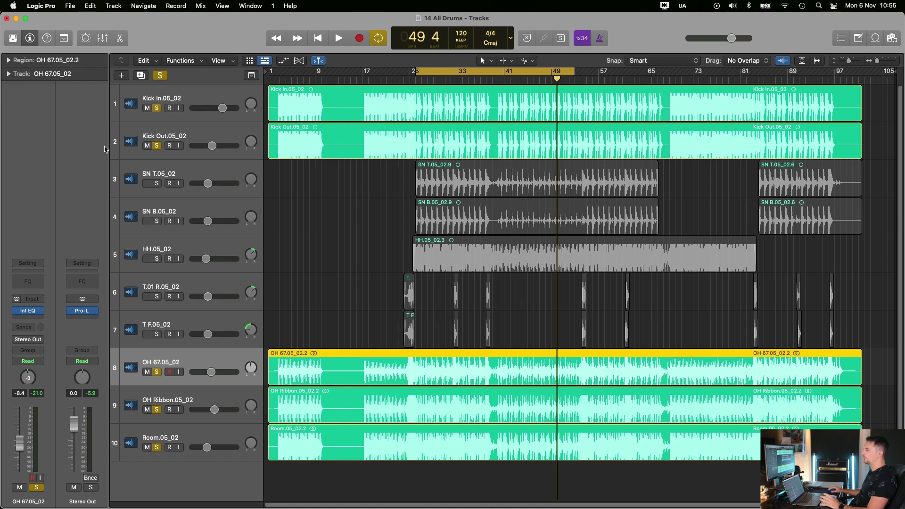
alt+click(157, 183)
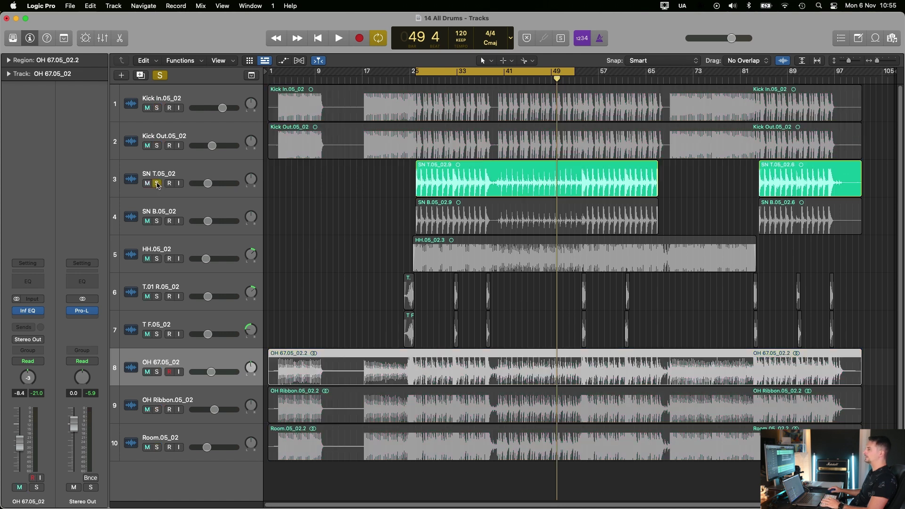
click(167, 176)
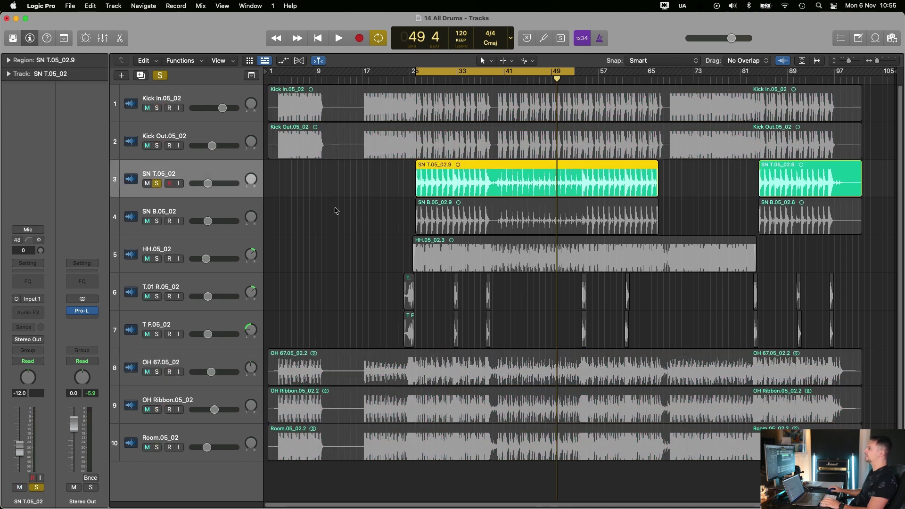
key(space)
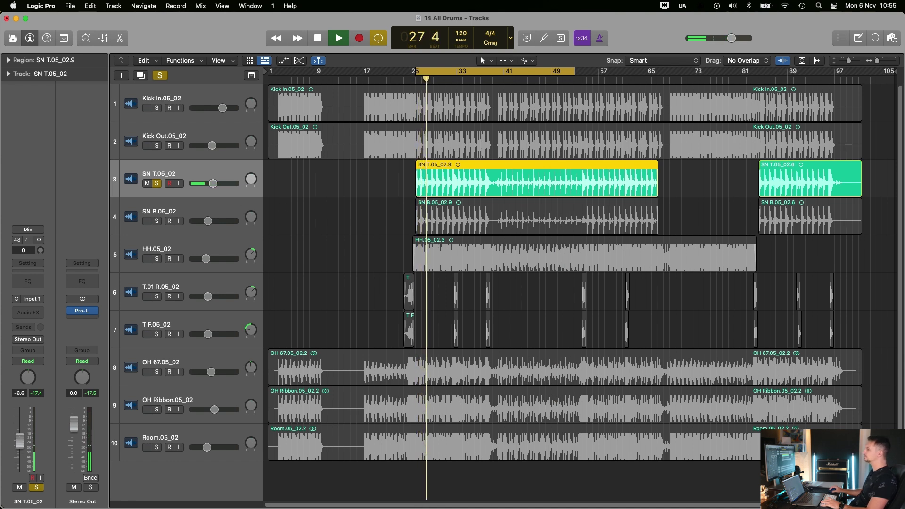
Insert Inf EQ on SN T.05_02 and add a low-cut filter at about 90 Hz
click(27, 312)
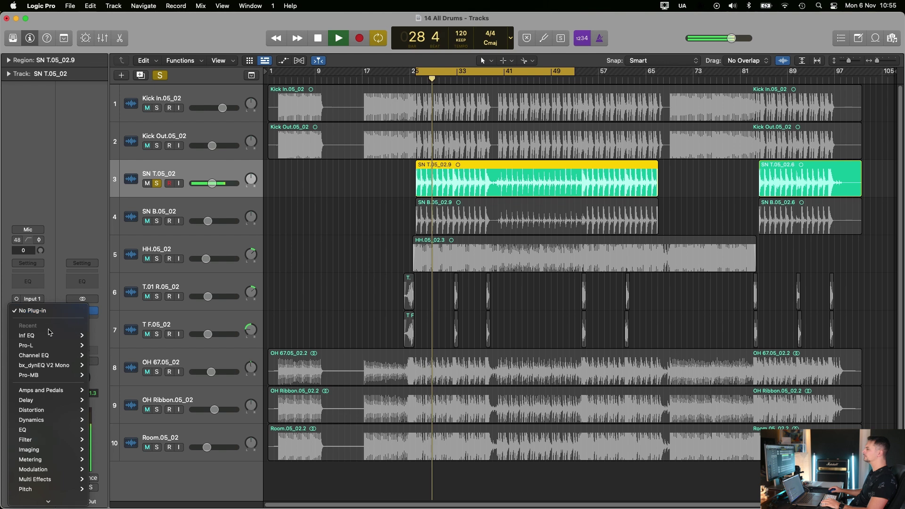
click(49, 335)
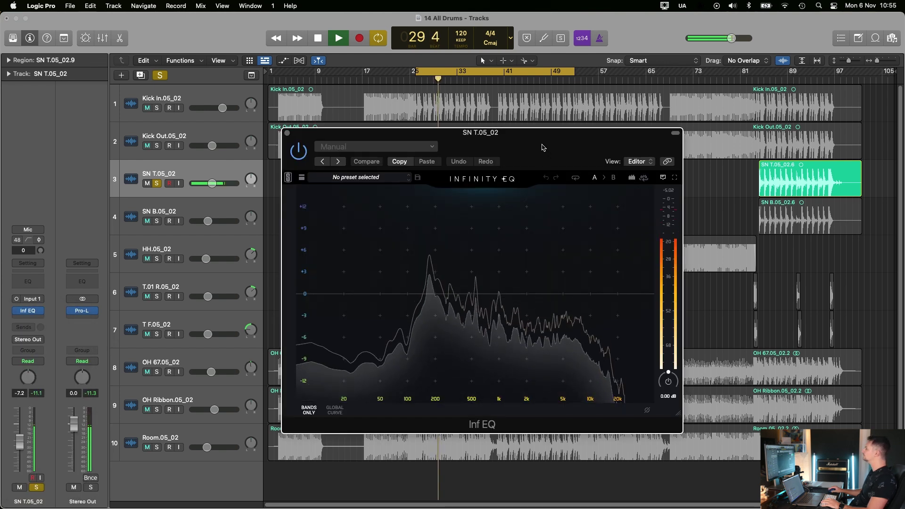
drag(543, 147, 591, 172)
click(425, 341)
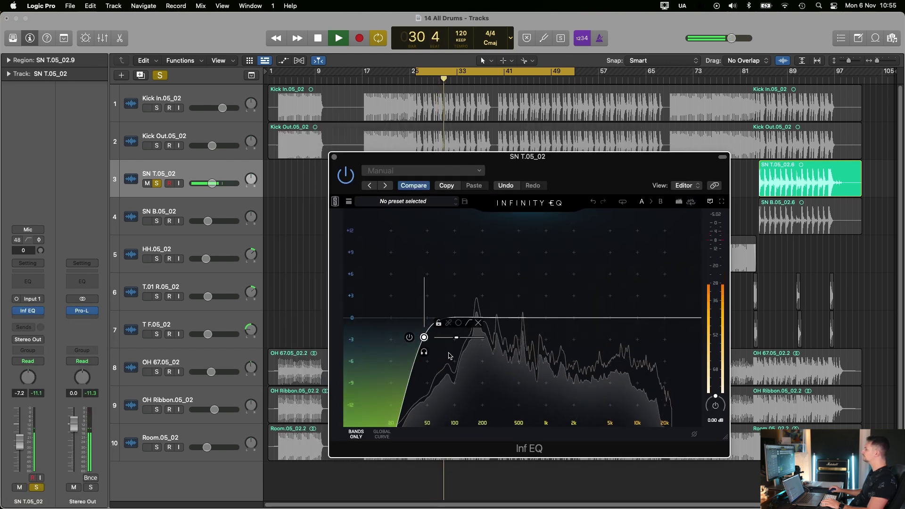
drag(425, 339, 445, 351)
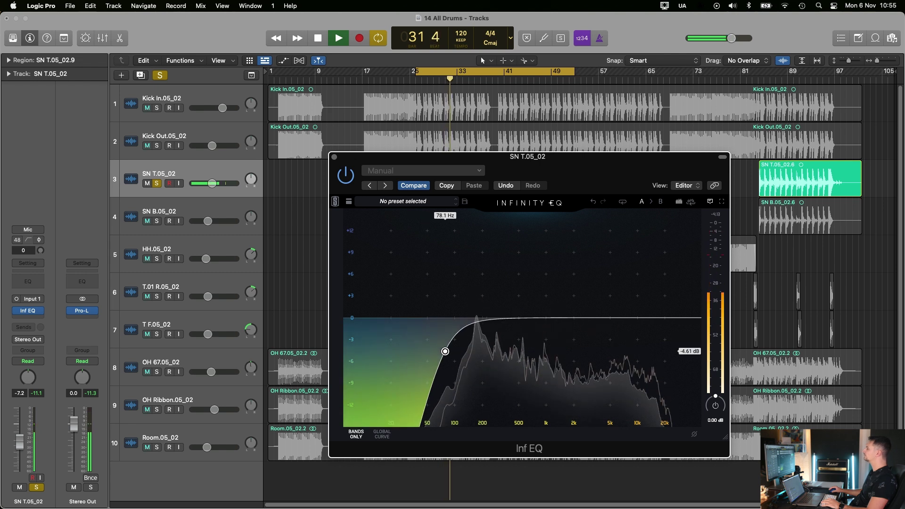
Add a 2.85 dB cut at 561 Hz and a wide 4.74 dB boost at 8.22 kHz to the SN T.05_02 EQ
drag(542, 295, 523, 284)
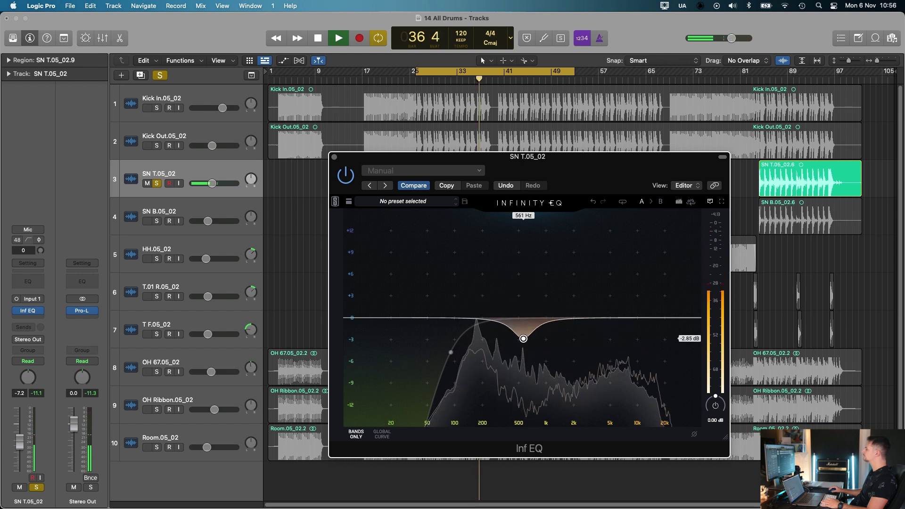
double_click(618, 281)
drag(618, 281, 630, 283)
drag(583, 187, 582, 197)
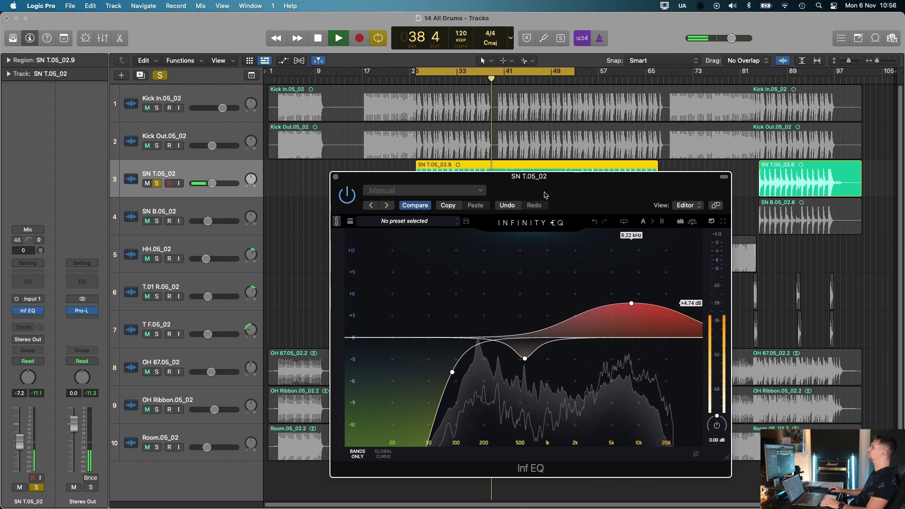
drag(404, 177, 402, 173)
Restart the snare loop, add a 4.09 dB EQ boost at 132 Hz on SN T.05_02, and close the EQ
key(space)
key(space)
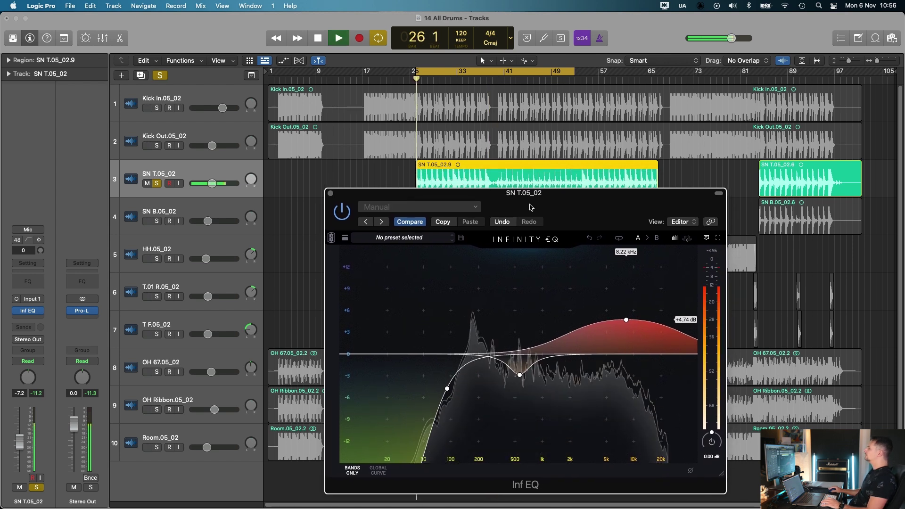
drag(571, 190, 571, 189)
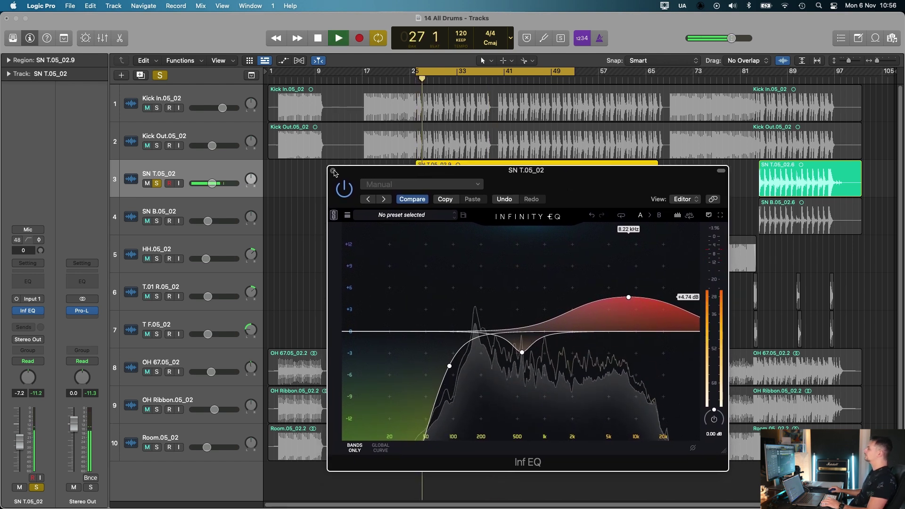
drag(489, 307, 465, 302)
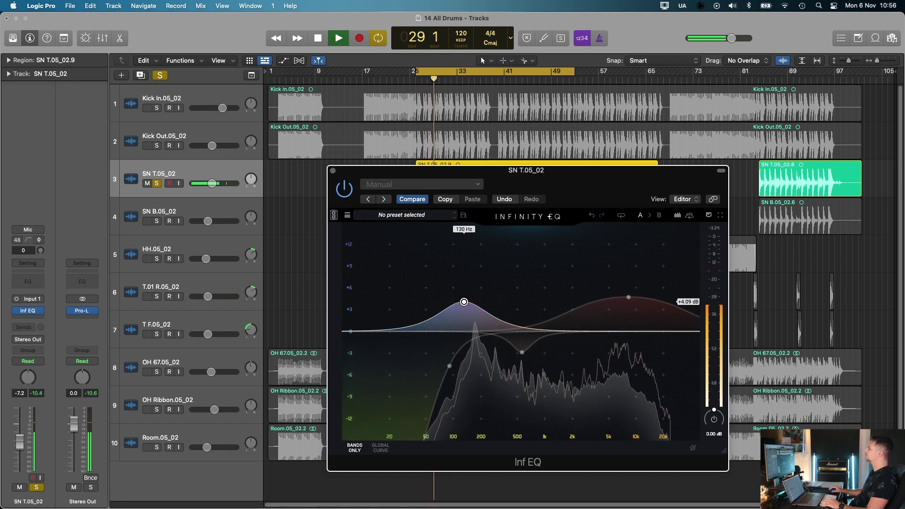
click(333, 171)
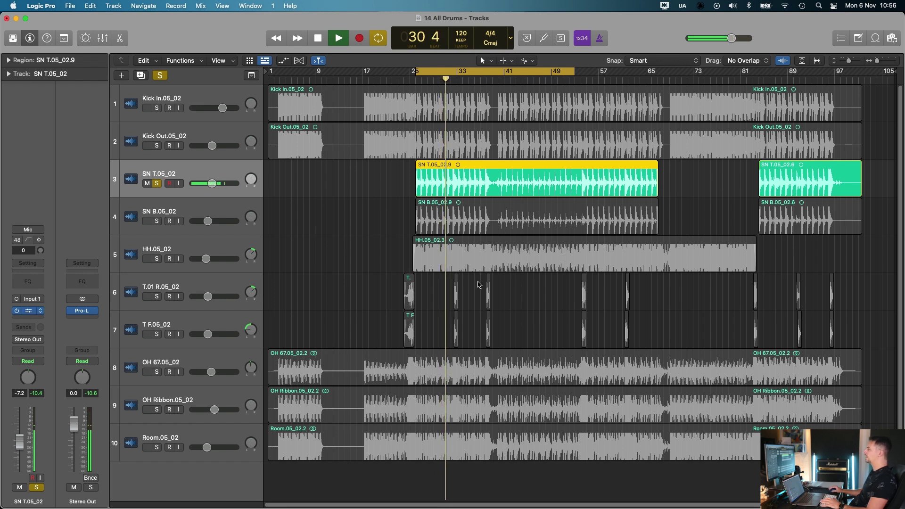
Bring back the SN T.05_02 EQ window with playback stopped, and review the 561 Hz cut and 132 Hz boost bands
key(v)
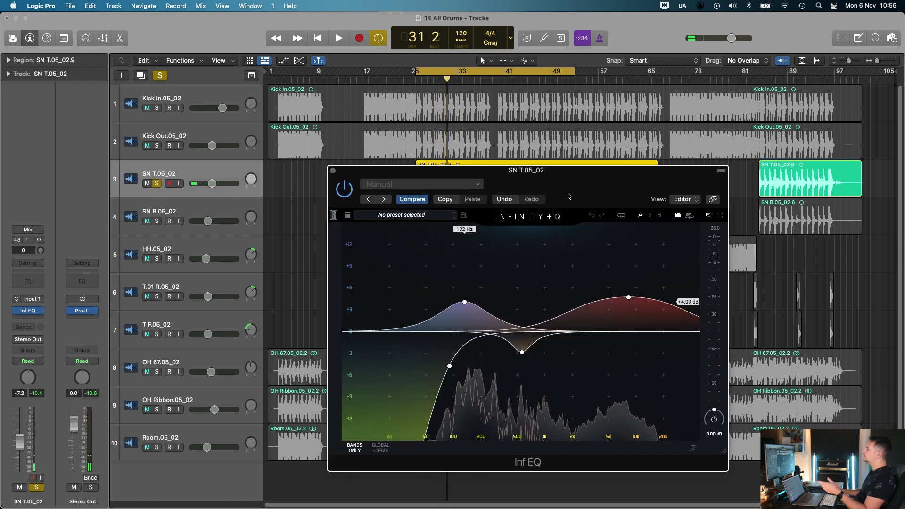
mouse_move(463, 317)
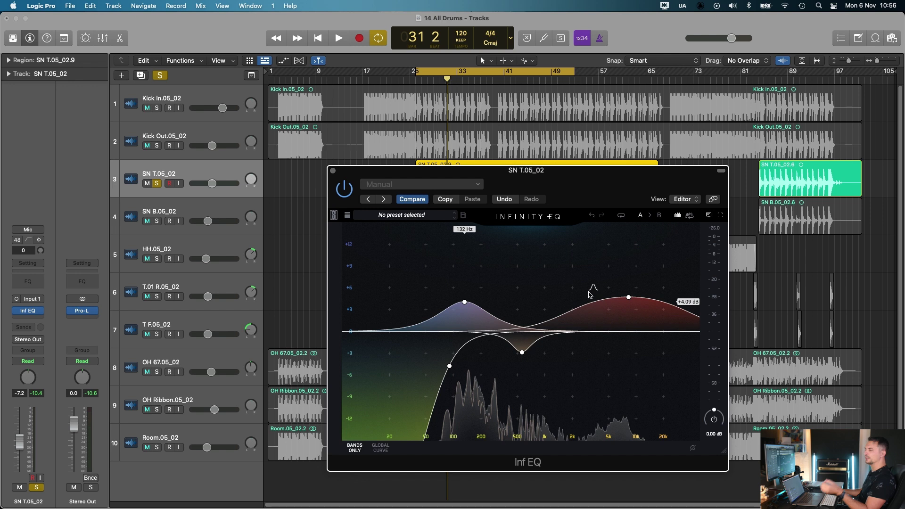
mouse_move(522, 353)
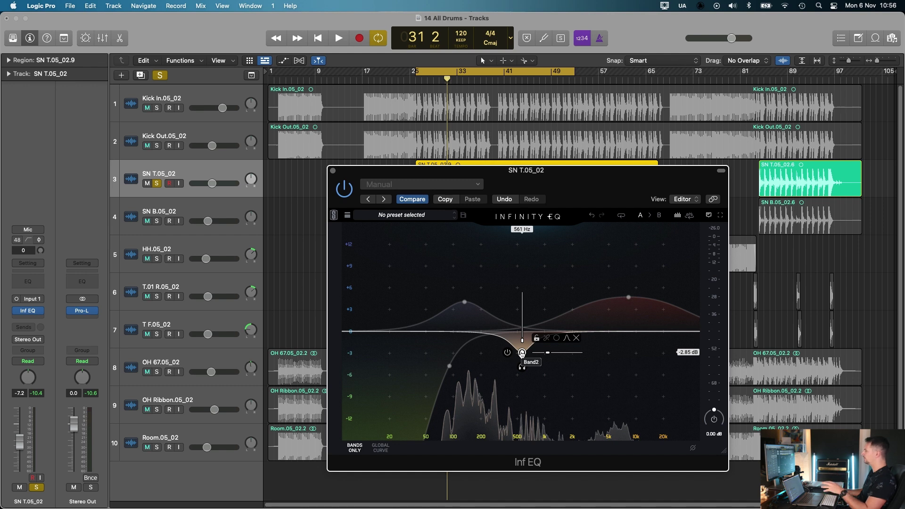
click(464, 302)
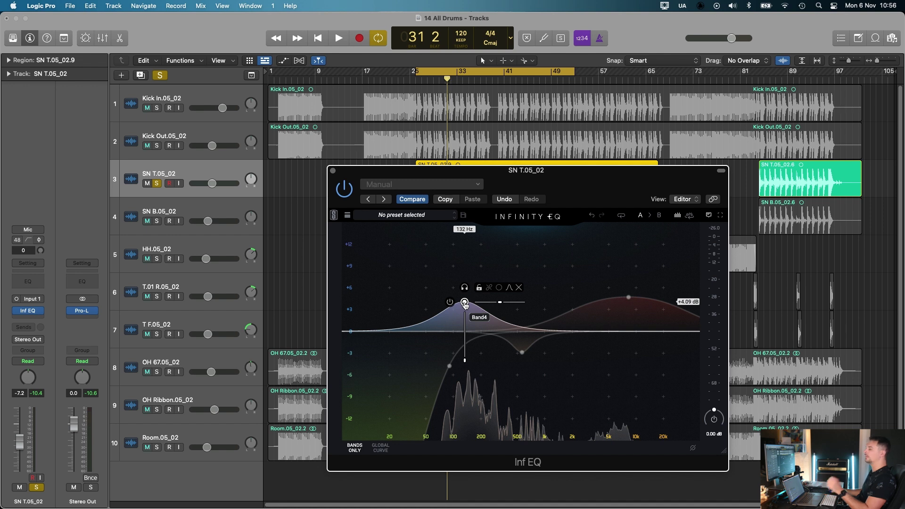
Adjust the SN T.05_02 EQ's high band to a 4.86 dB boost at 8.72 kHz, and close the EQ window
click(629, 298)
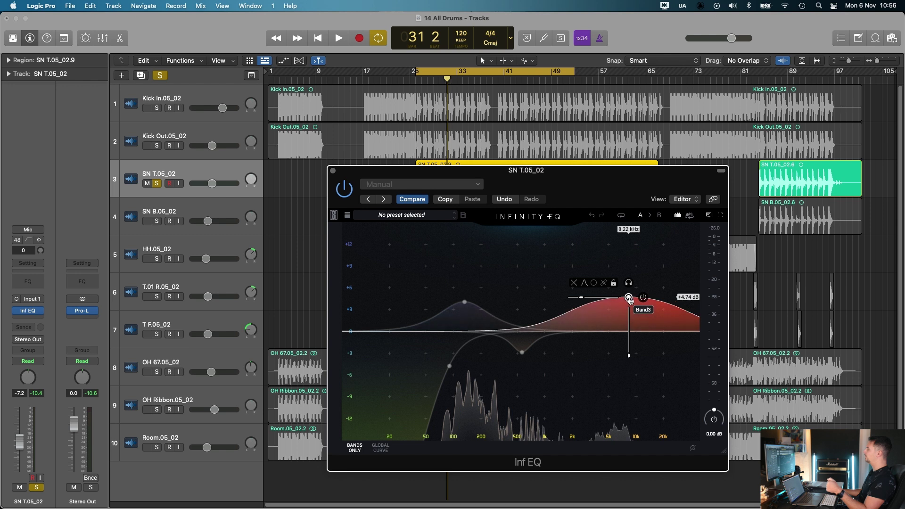
drag(629, 298, 631, 296)
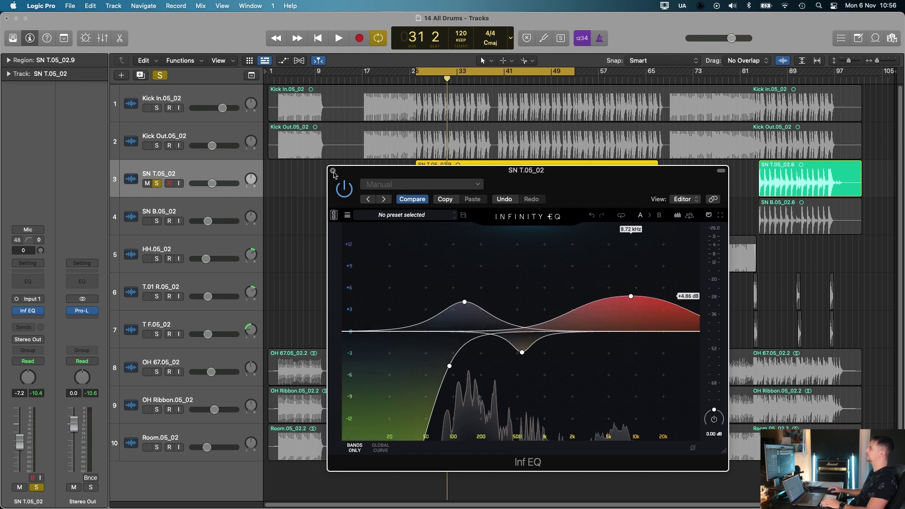
click(333, 171)
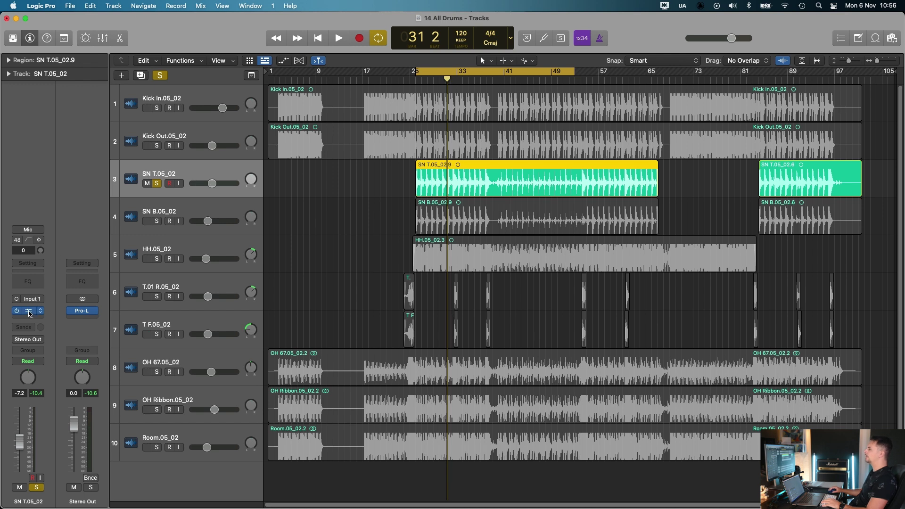
key(v)
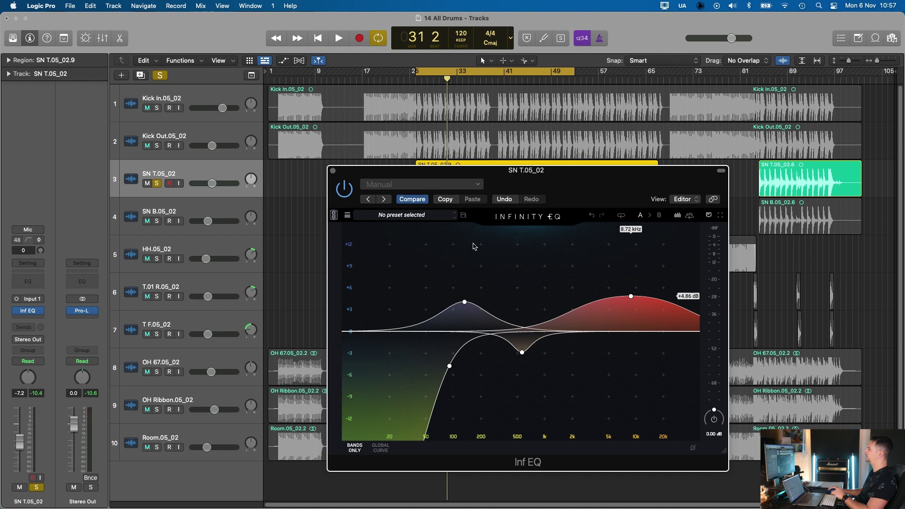
click(333, 171)
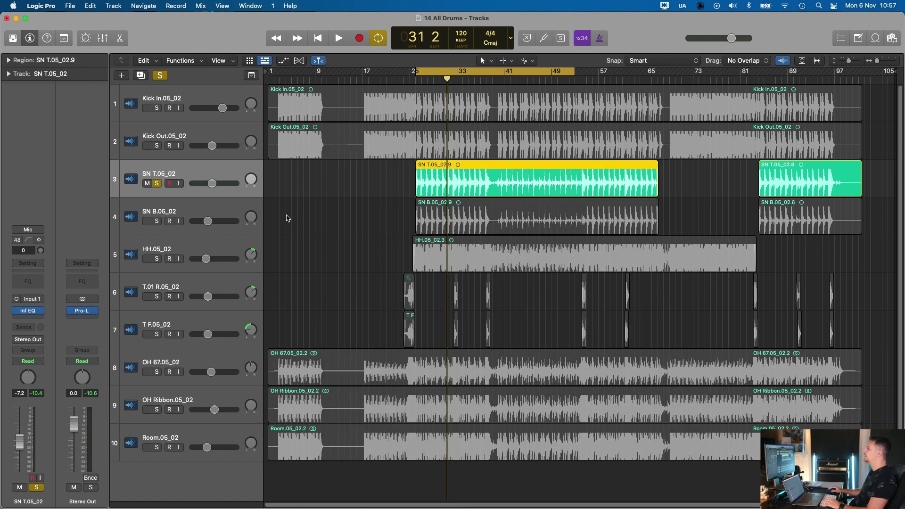
Play the loop, unsolo SN T.05_02, and balance its volume against the full kit at -6.4 dB
key(space)
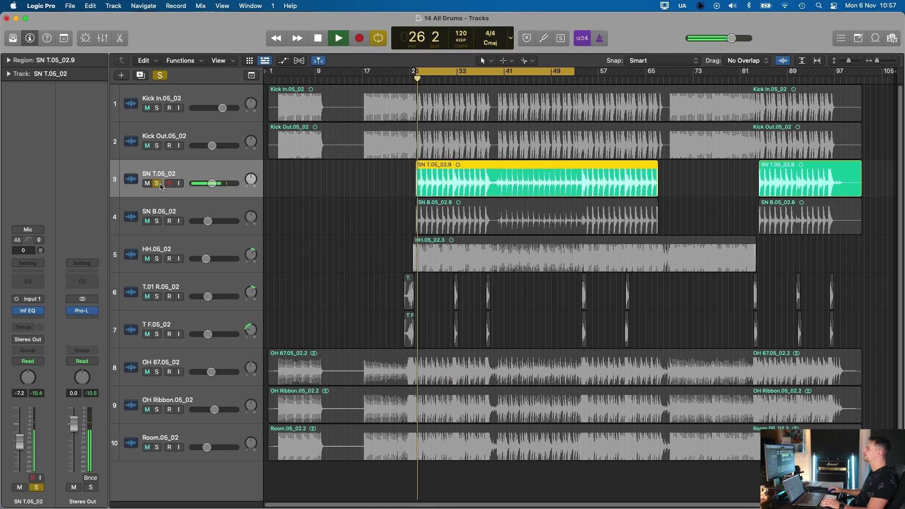
click(156, 184)
mouse_move(212, 184)
mouse_down()
mouse_move(224, 183)
mouse_move(211, 184)
mouse_up()
click(147, 184)
click(147, 183)
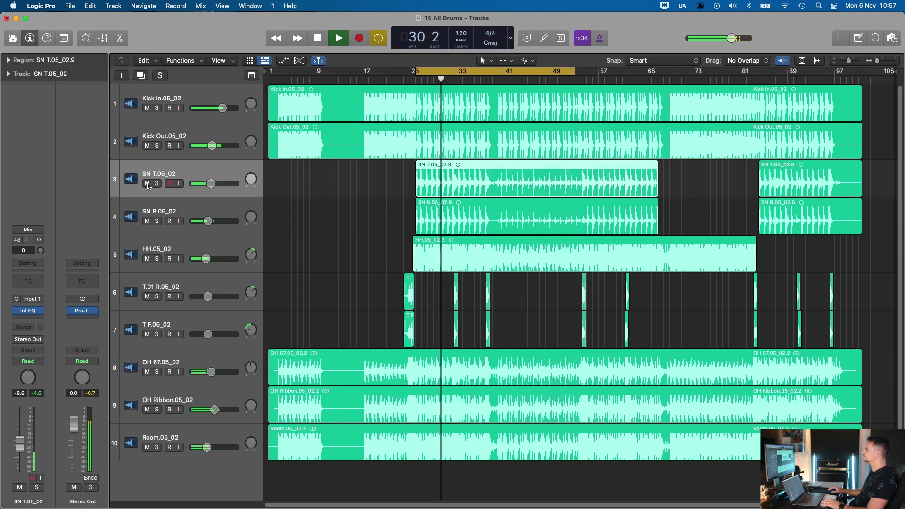
drag(189, 186, 218, 187)
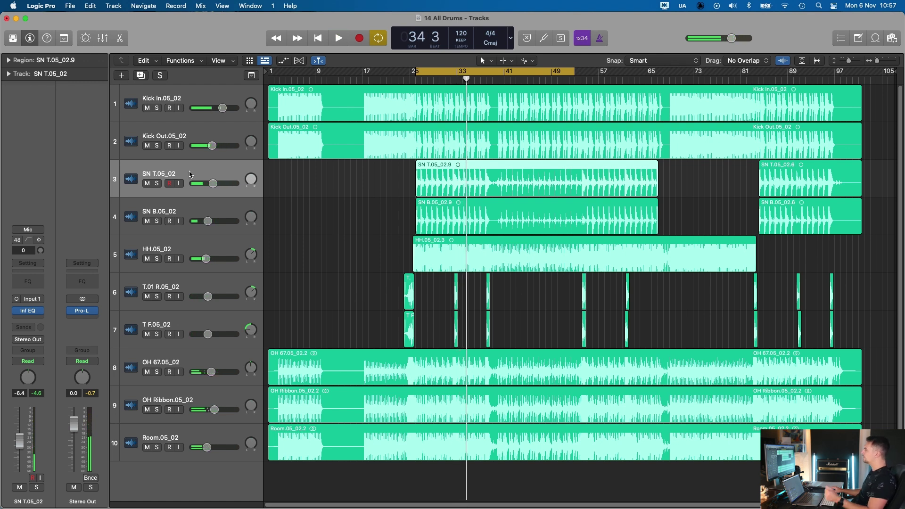
Solo SN B.05_02 and listen to the loop, checking how it sounds alone and alongside SN T.05_02
click(200, 211)
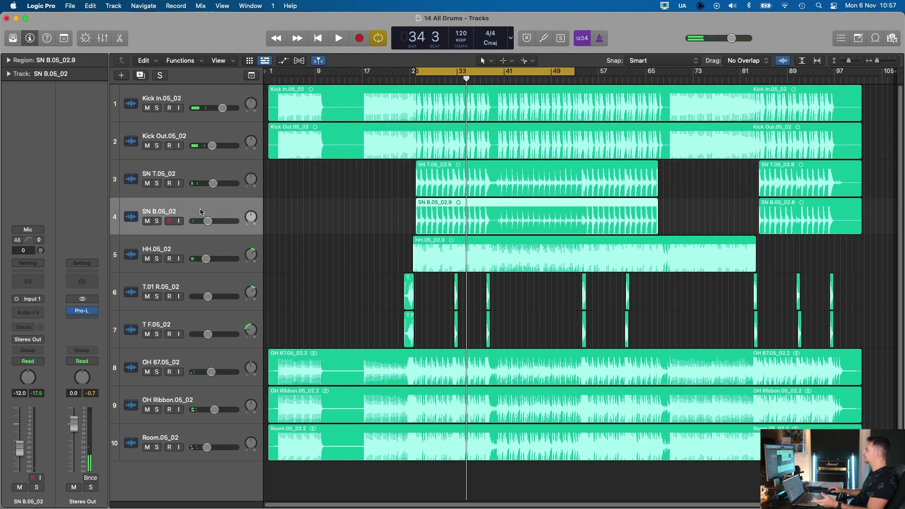
click(157, 221)
key(space)
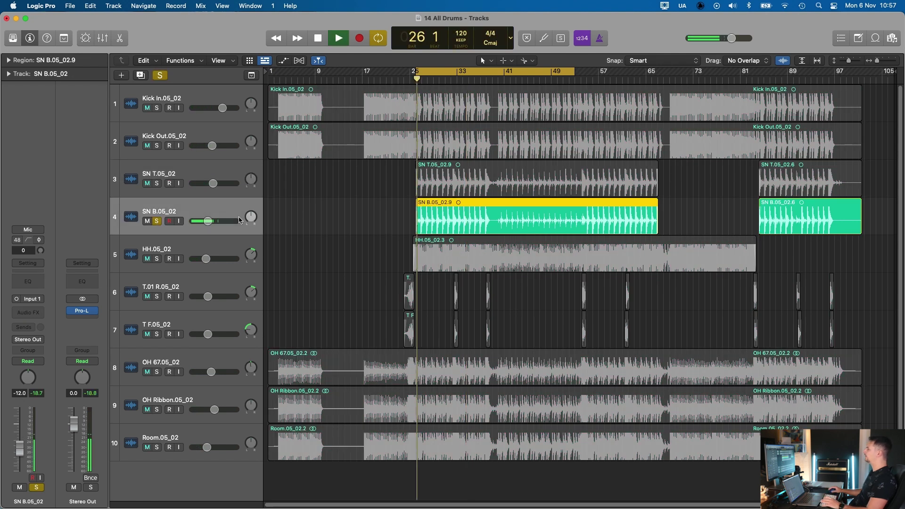
click(159, 184)
click(159, 184)
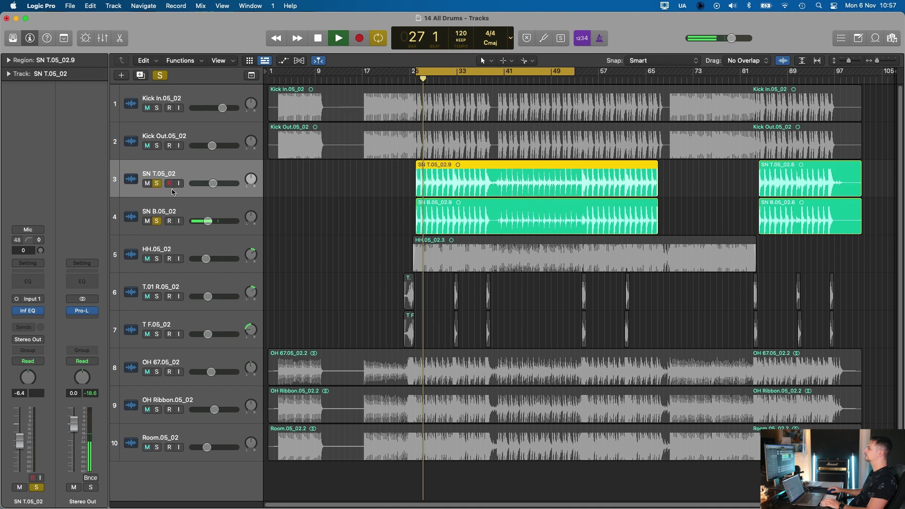
key(Down)
click(157, 184)
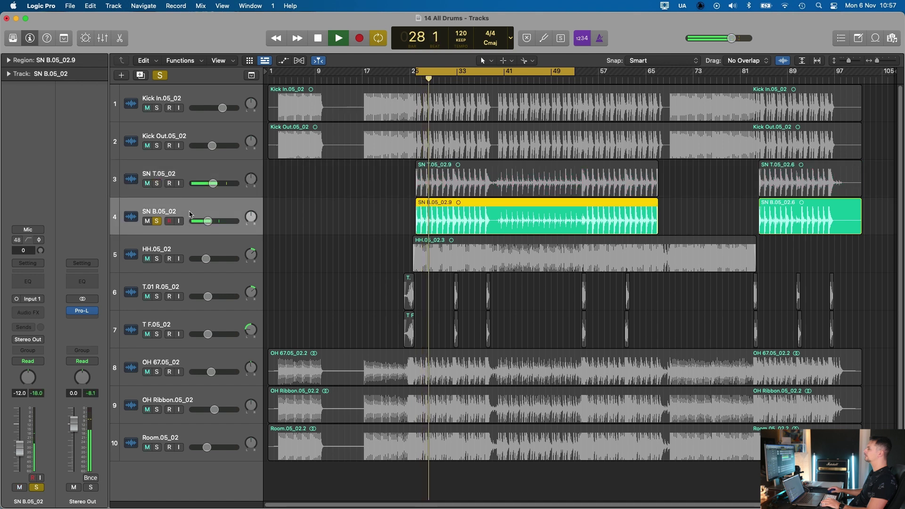
Stop playback, insert Inf EQ on SN B.05_02, and add a low-cut filter
key(space)
click(33, 313)
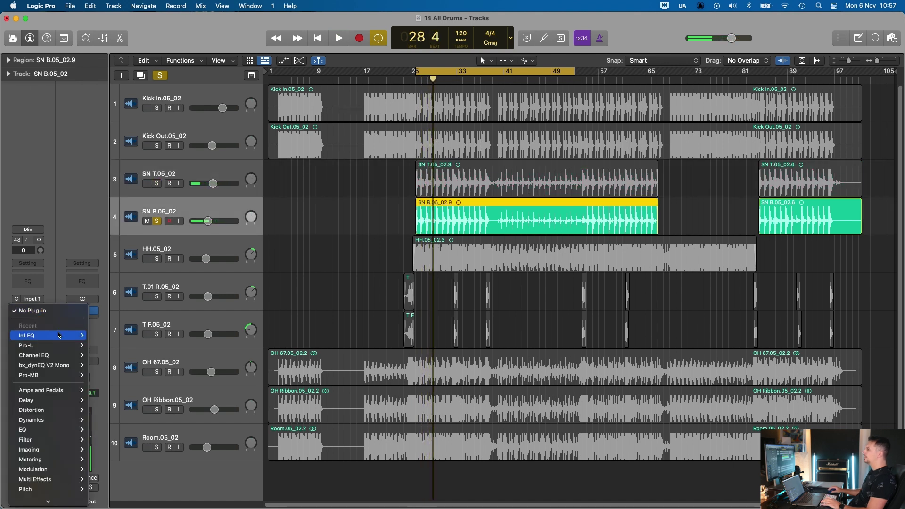
click(97, 336)
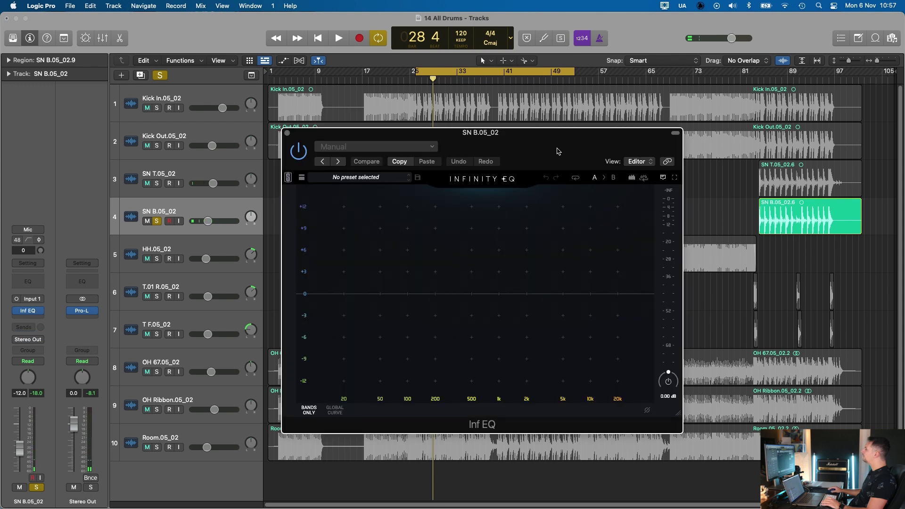
drag(418, 365, 508, 385)
drag(620, 324, 534, 310)
key(space)
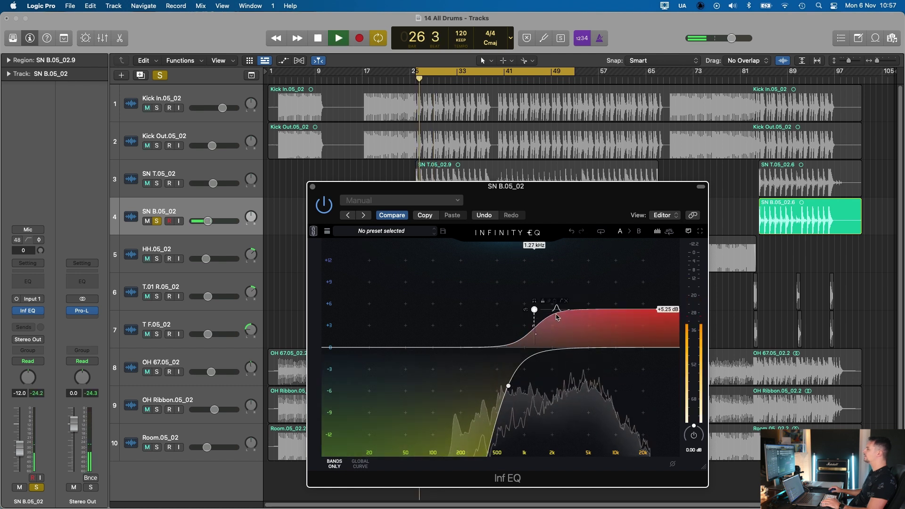
key(space)
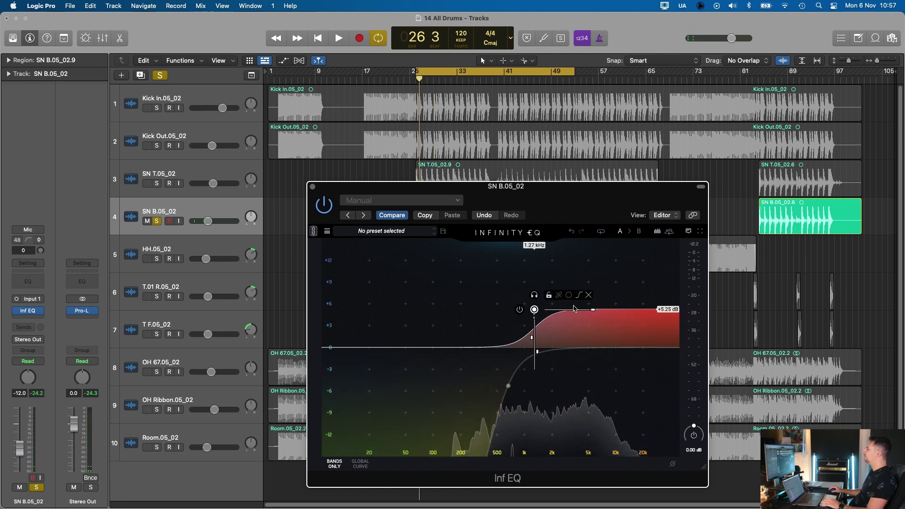
click(572, 231)
Move the SN B.05_02 low cut down to 78.1 Hz and add a wide 2.72 dB boost at 238 Hz during playback
drag(508, 386, 423, 387)
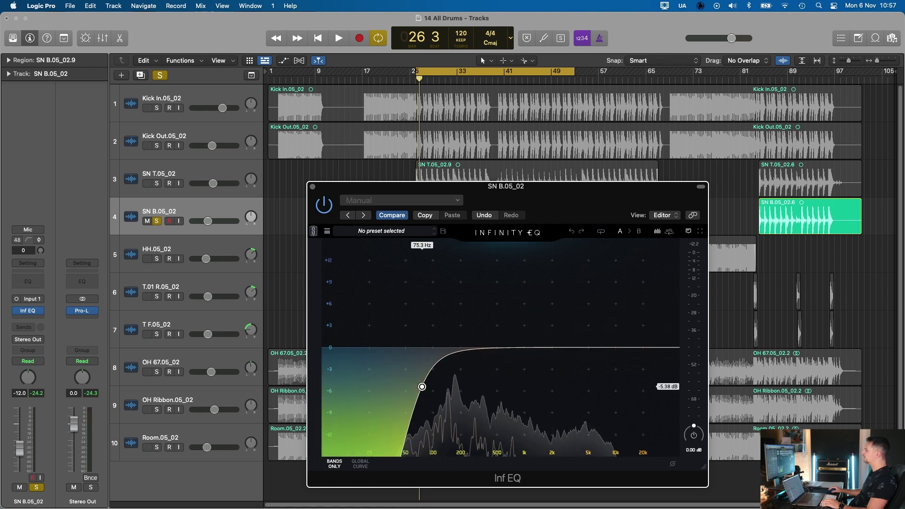
drag(561, 206, 577, 203)
scroll(233, 202, down, 1)
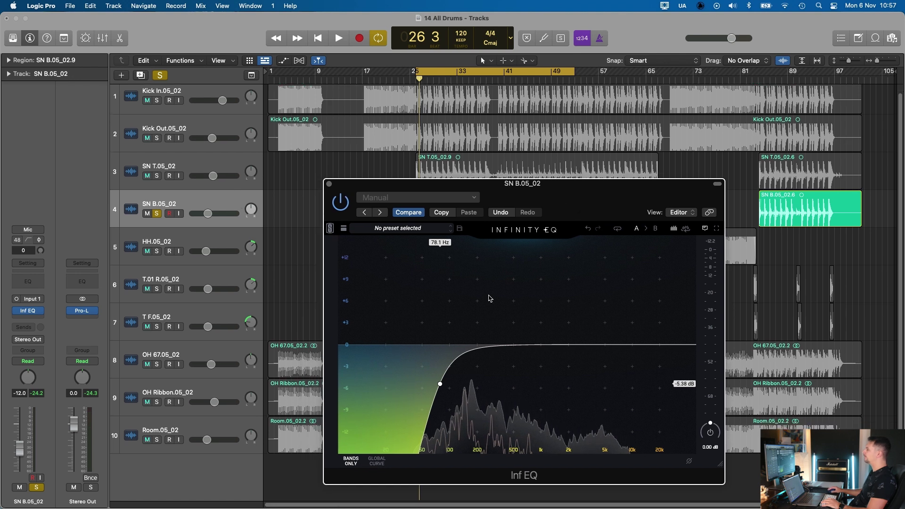
key(space)
drag(516, 317, 484, 325)
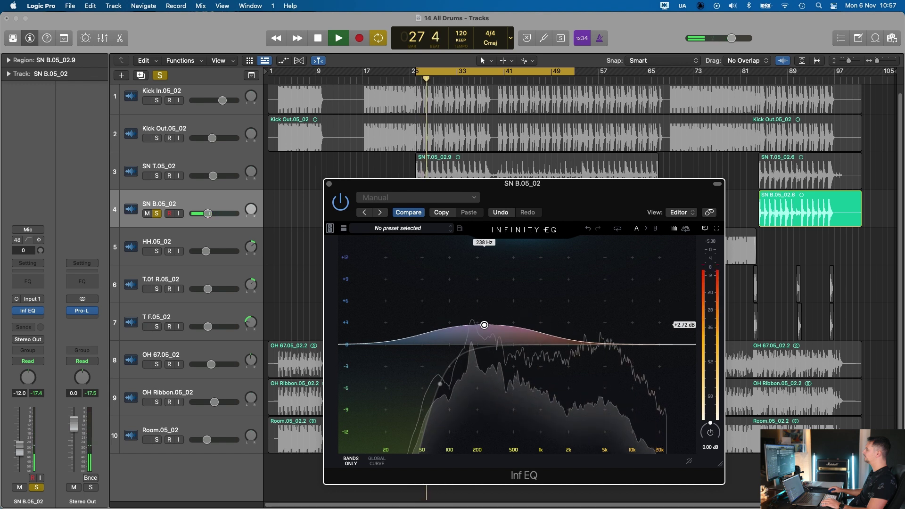
Add a 3.05 dB cut at 617 Hz and a 3.63 dB boost at 7.84 kHz on SN B.05_02, then hide the EQ and stop playback
drag(555, 333, 522, 367)
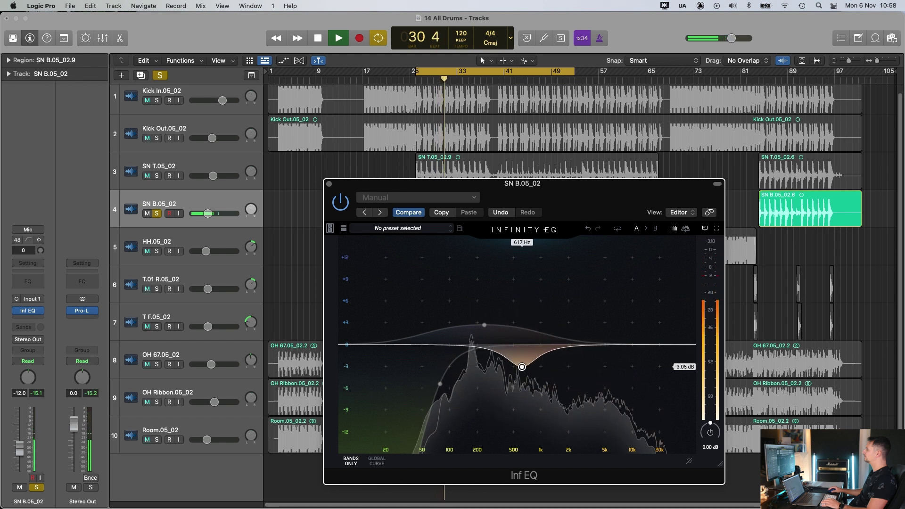
drag(615, 342, 623, 319)
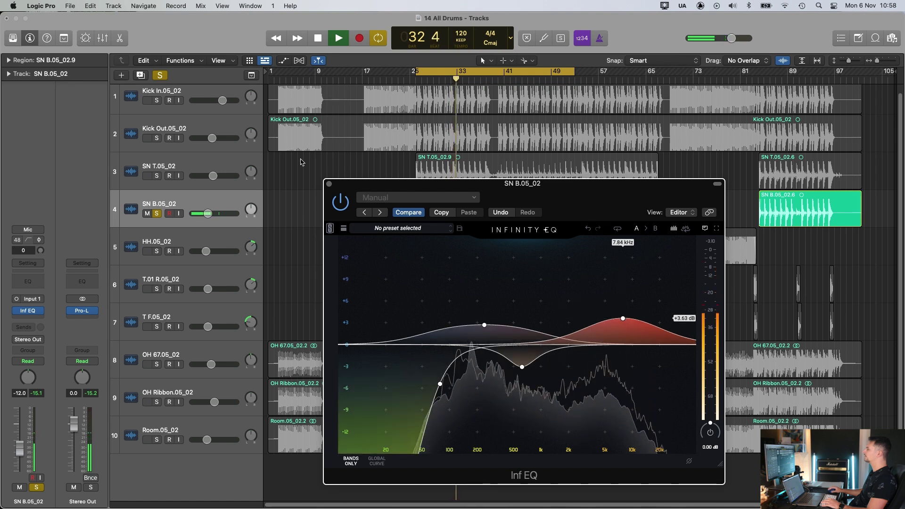
key(v)
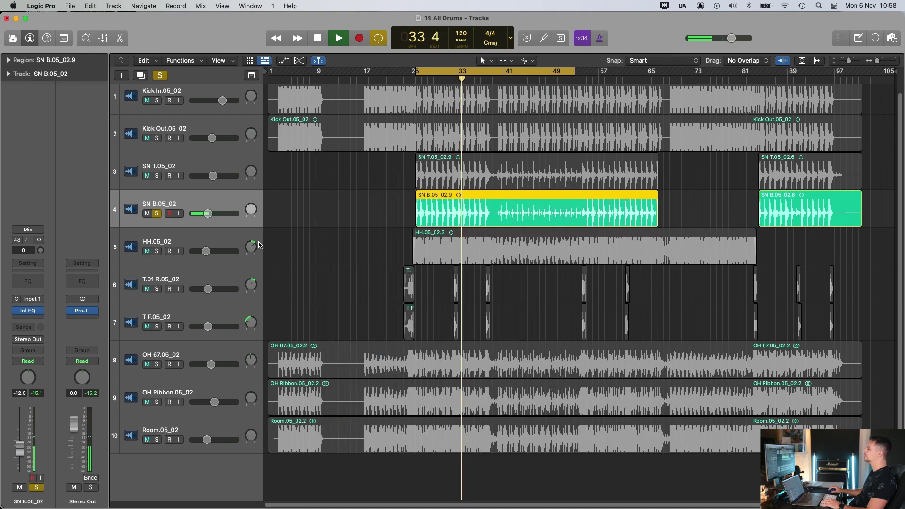
key(space)
Solo SN T.05_02 alongside SN B.05_02, compare the loop with SN B.05_02 muted and unmuted, and raise SN B.05_02 to -9.6 dB
click(157, 177)
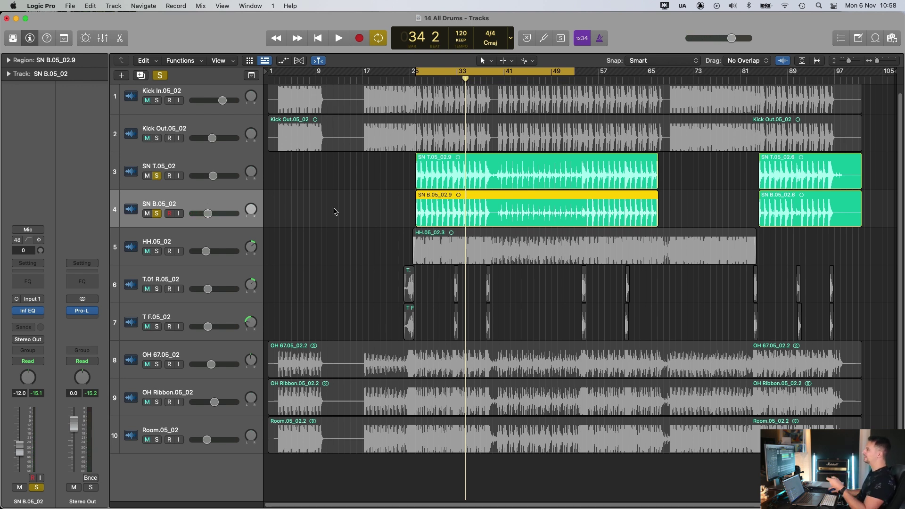
scroll(328, 222, up, 1)
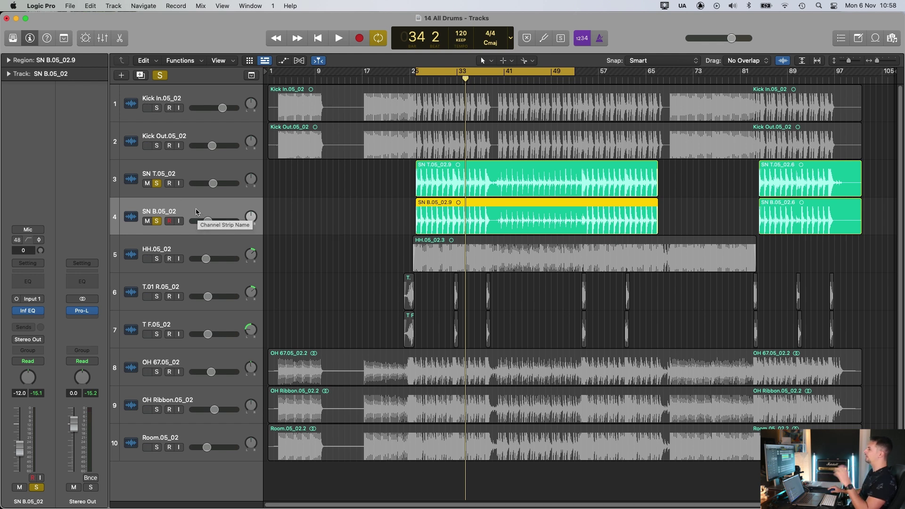
click(331, 218)
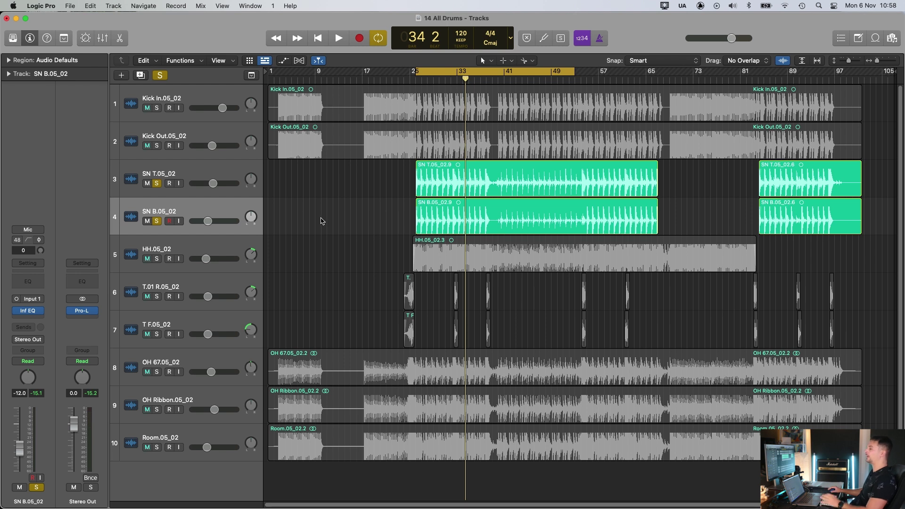
key(space)
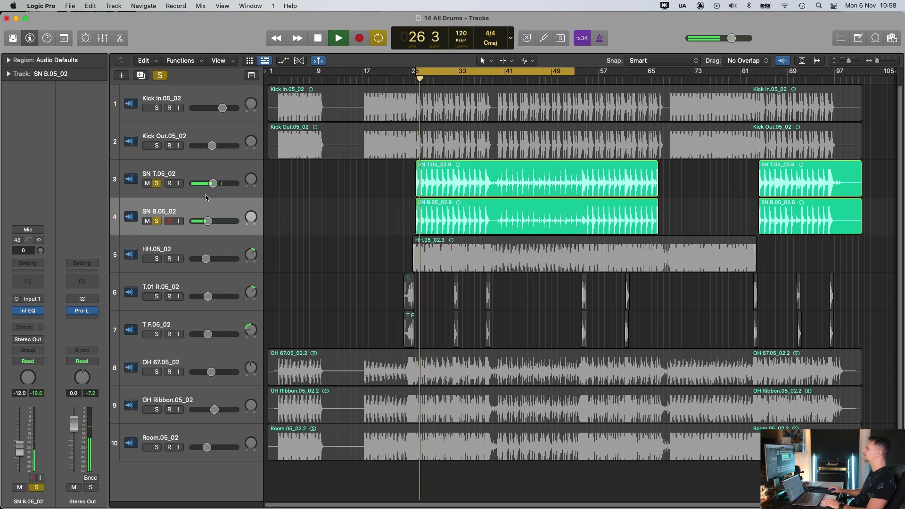
click(147, 221)
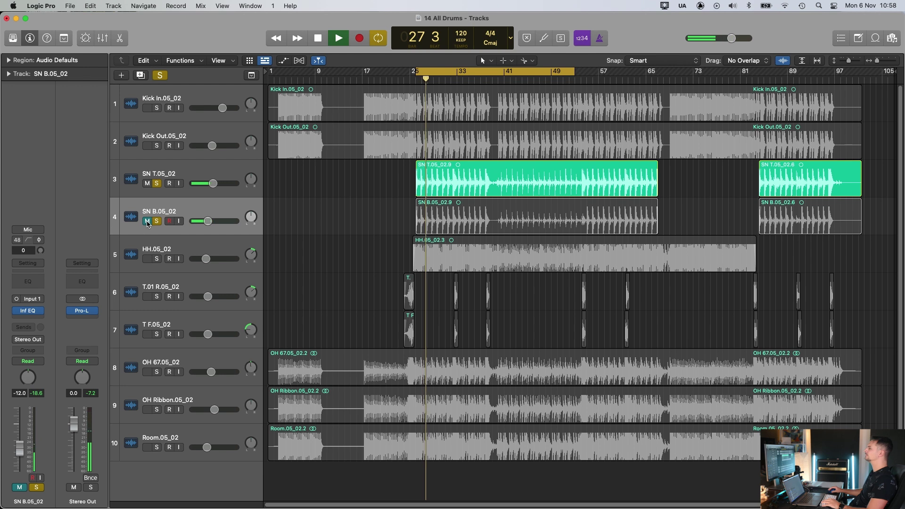
click(147, 221)
drag(208, 222, 212, 227)
key(space)
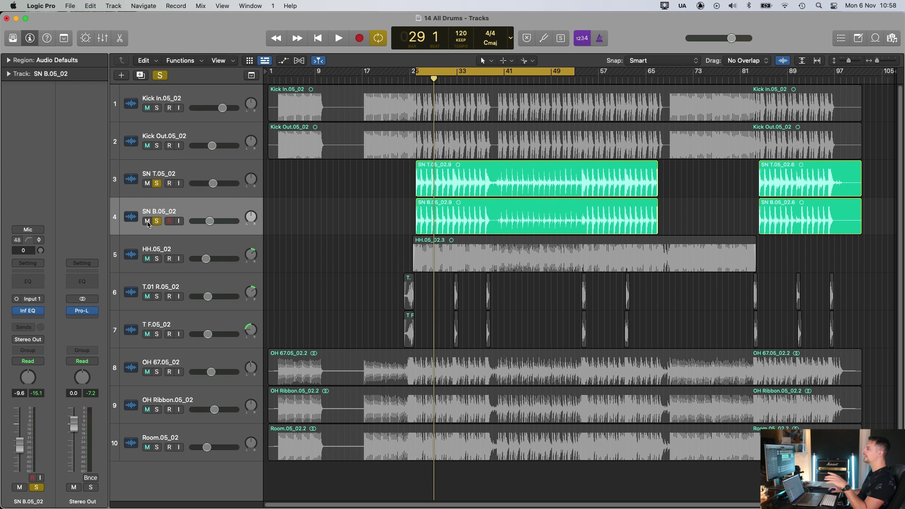
Play the soloed snares with SN B.05_02 muted, unmute it, and lower its volume to -14.4 dB
click(161, 214)
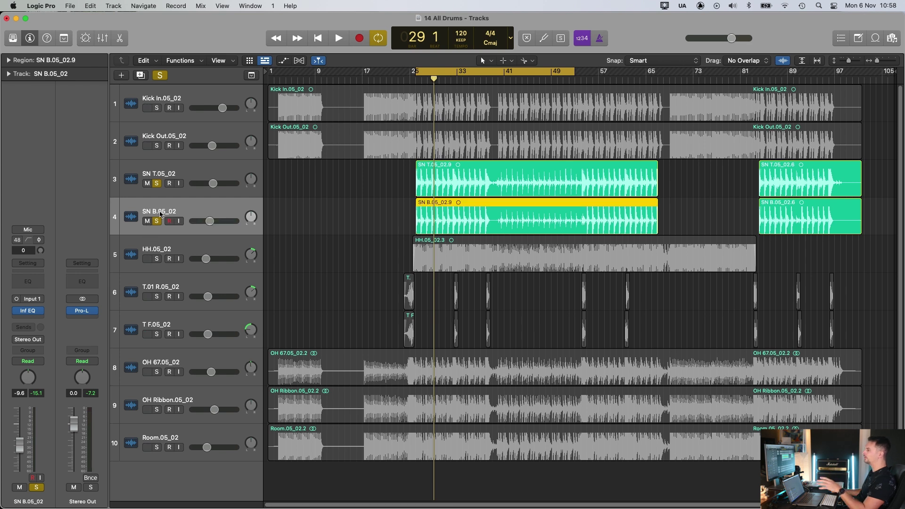
click(146, 221)
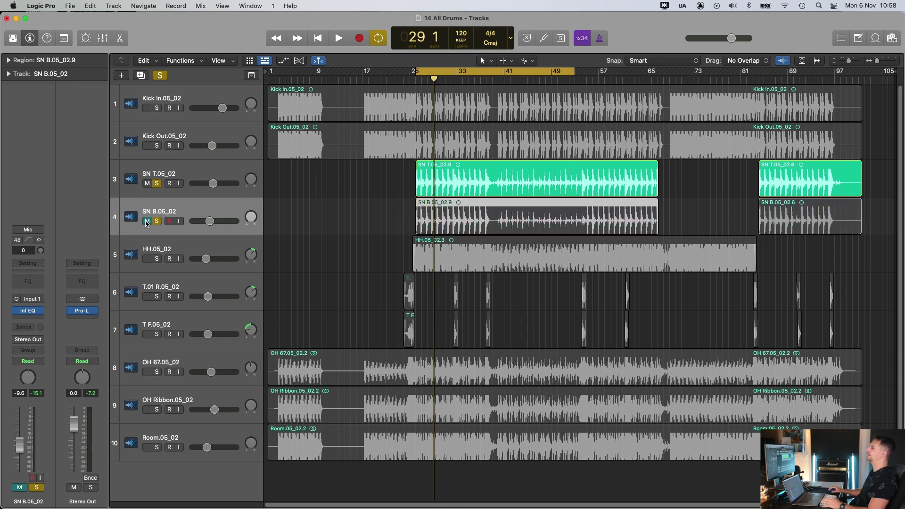
key(space)
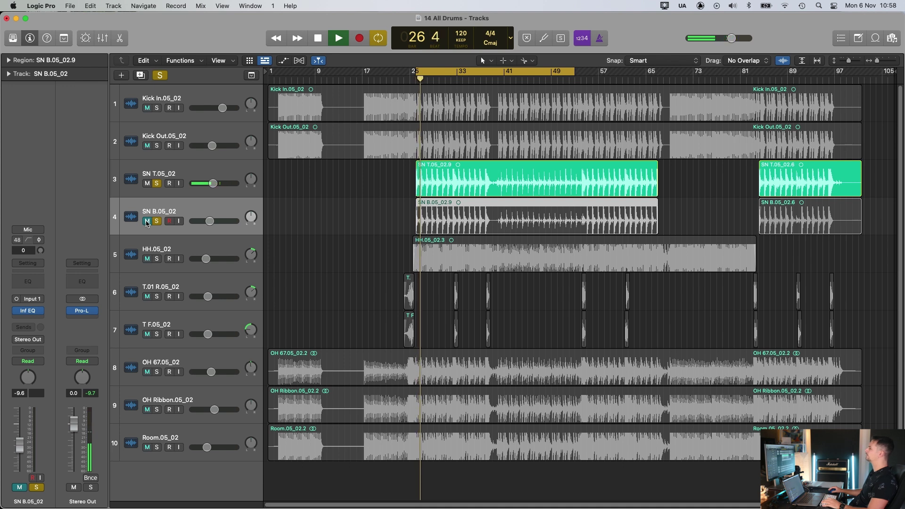
click(147, 221)
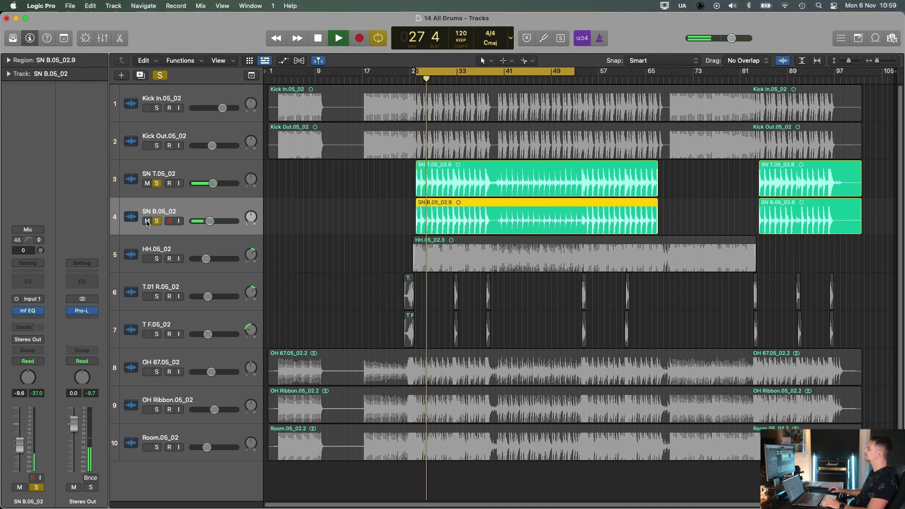
drag(210, 221, 205, 221)
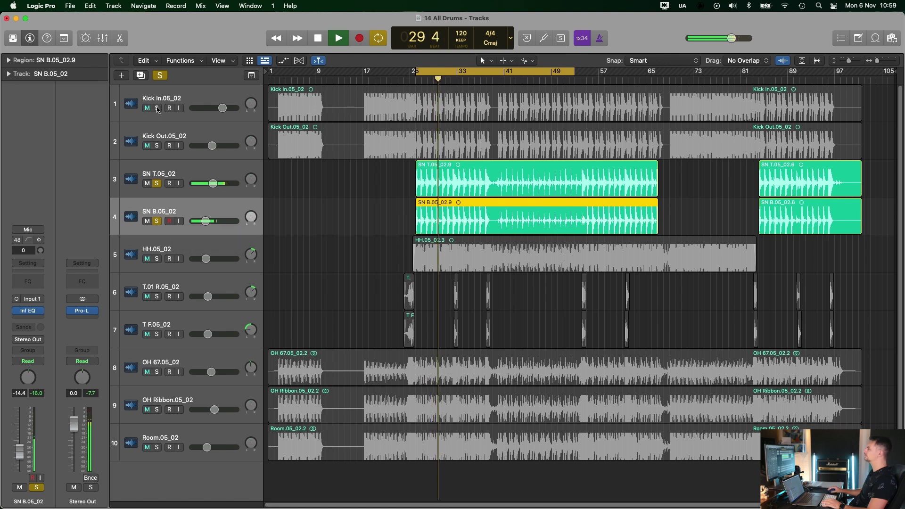
Add both kick tracks, both overhead tracks and the room track to the solo group while the loop plays
drag(157, 108, 157, 146)
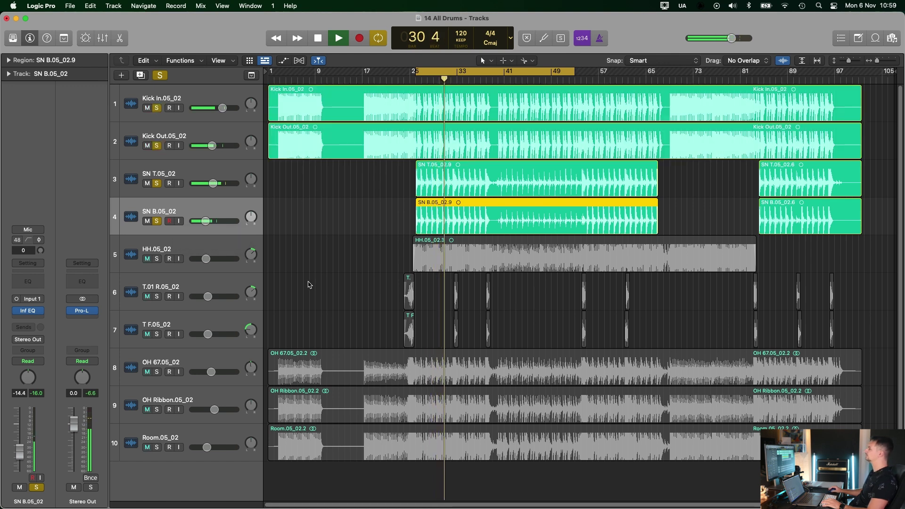
drag(159, 374, 158, 448)
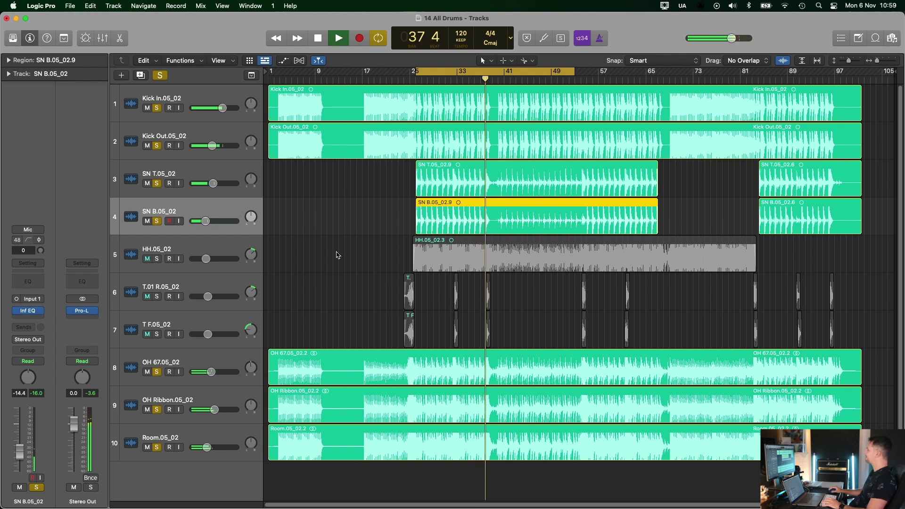
Stop playback, solo only the HH.05_02 track and show its Inf EQ clear of the track controls
key(space)
click(192, 174)
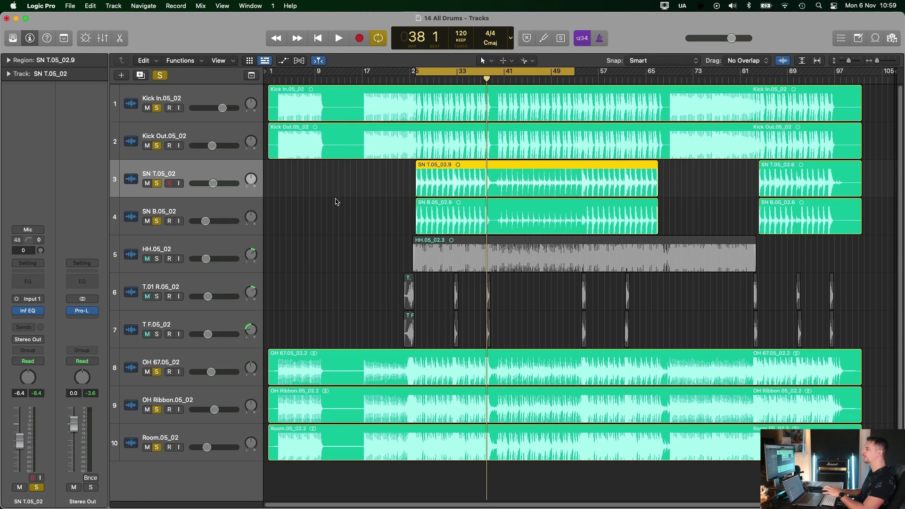
click(172, 250)
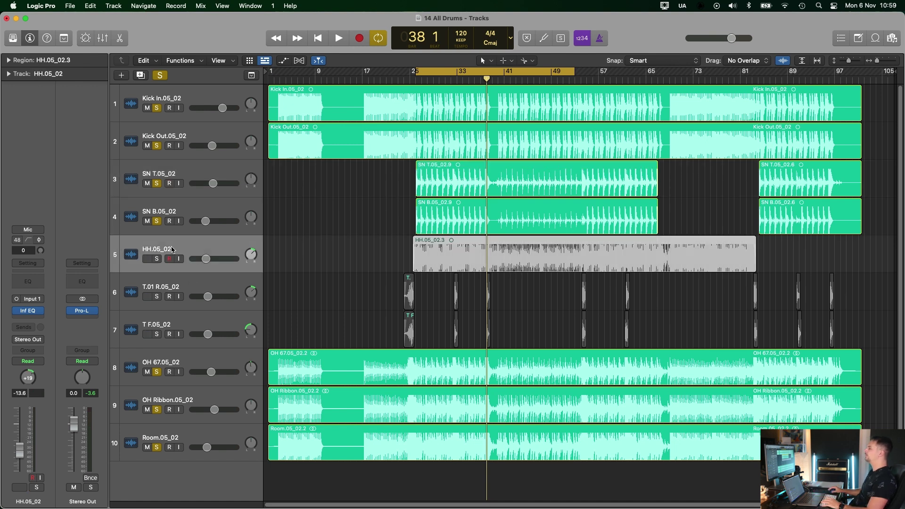
click(158, 260)
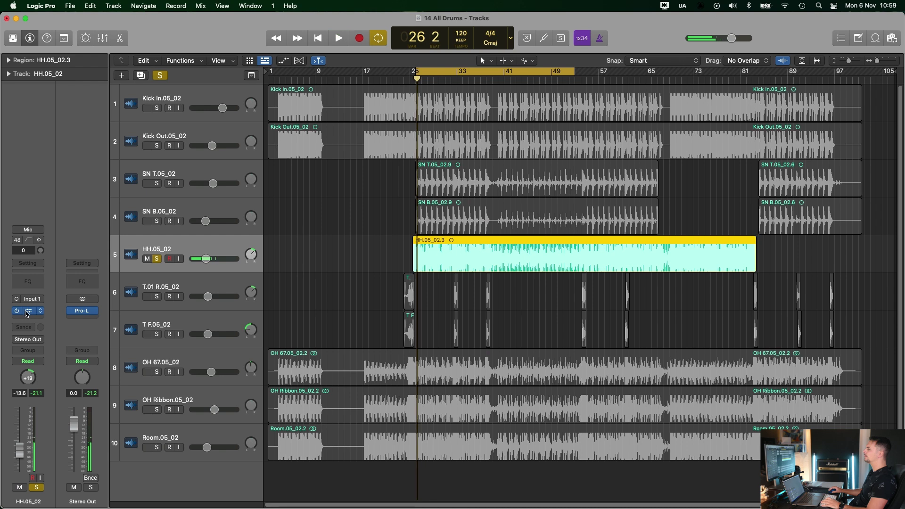
click(28, 311)
drag(269, 145, 554, 169)
mouse_move(583, 338)
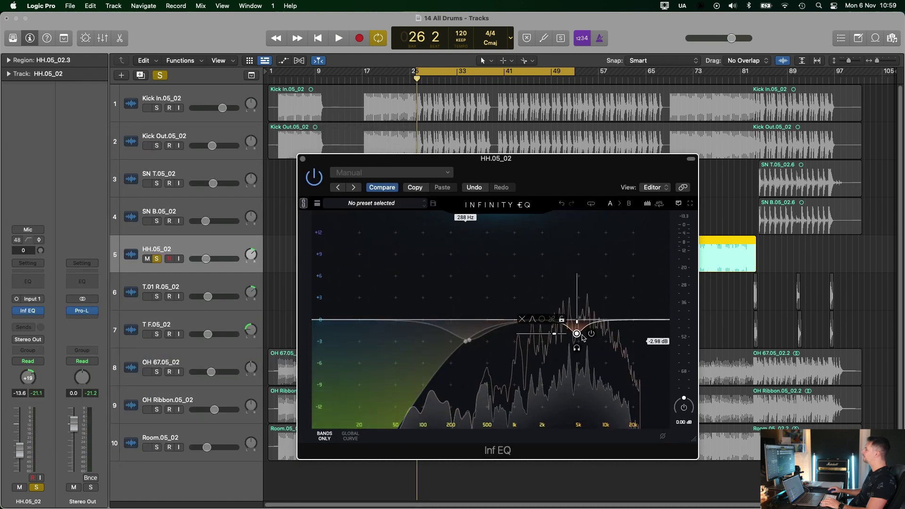
Set the hi-hat's upper-mid EQ cut to -2.98 dB at 4.65 kHz while the solo plays
key(space)
mouse_move(576, 334)
mouse_down()
mouse_move(576, 271)
mouse_move(576, 341)
mouse_up()
drag(584, 172, 713, 177)
key(space)
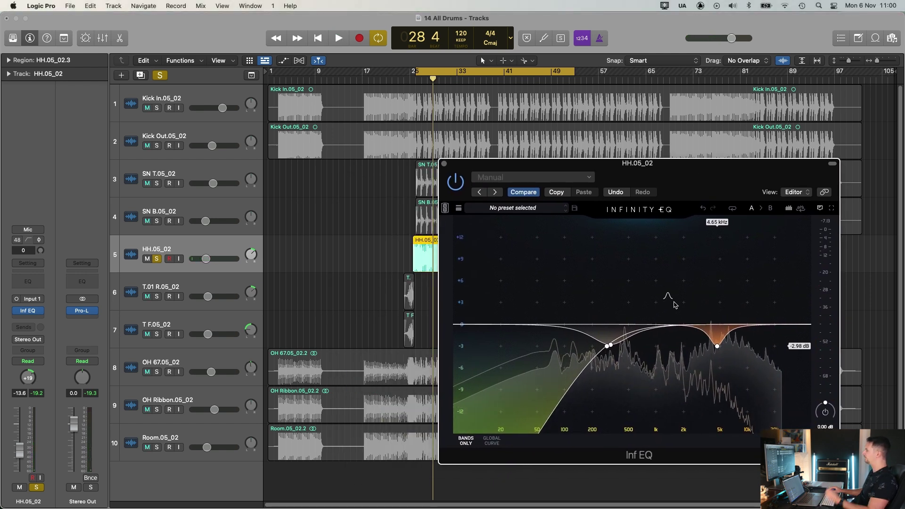
Sweep the hi-hat's low-cut band up to 1.27 kHz at -3.63 dB during playback
key(space)
drag(684, 163, 701, 158)
mouse_move(626, 340)
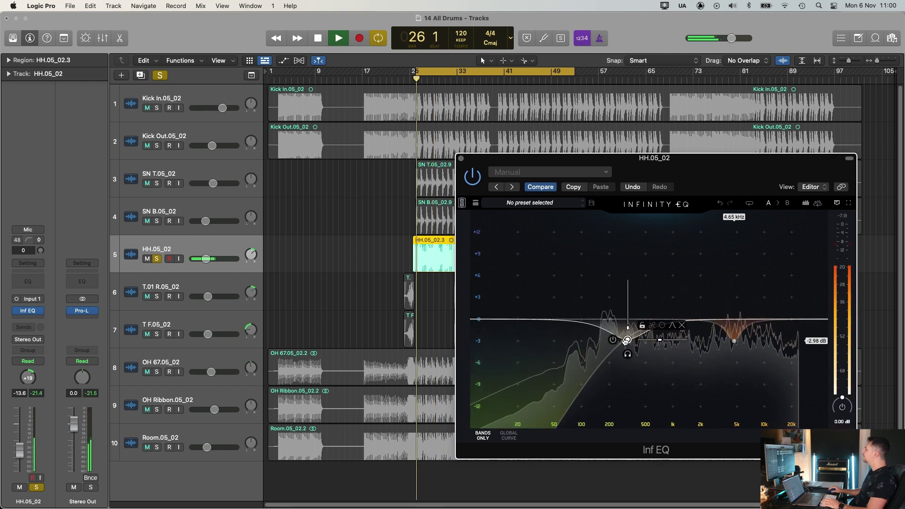
key(space)
drag(621, 349, 684, 347)
key(space)
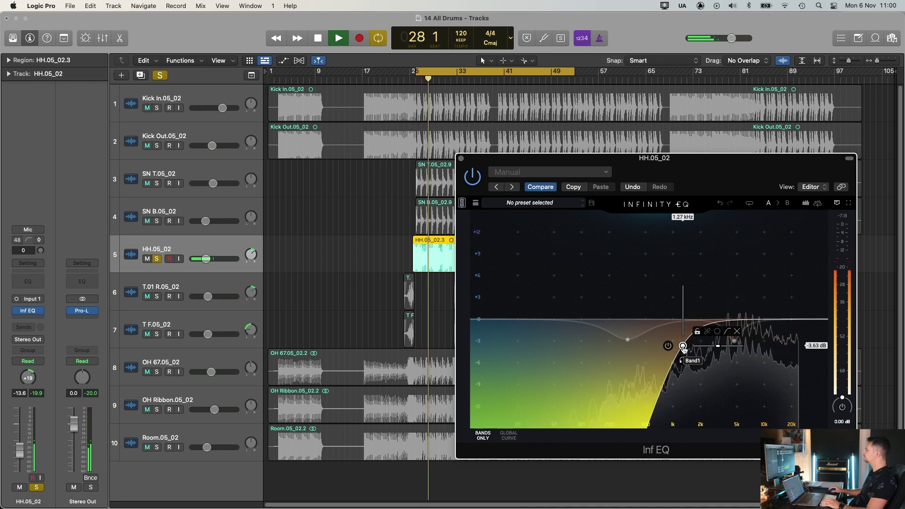
key(space)
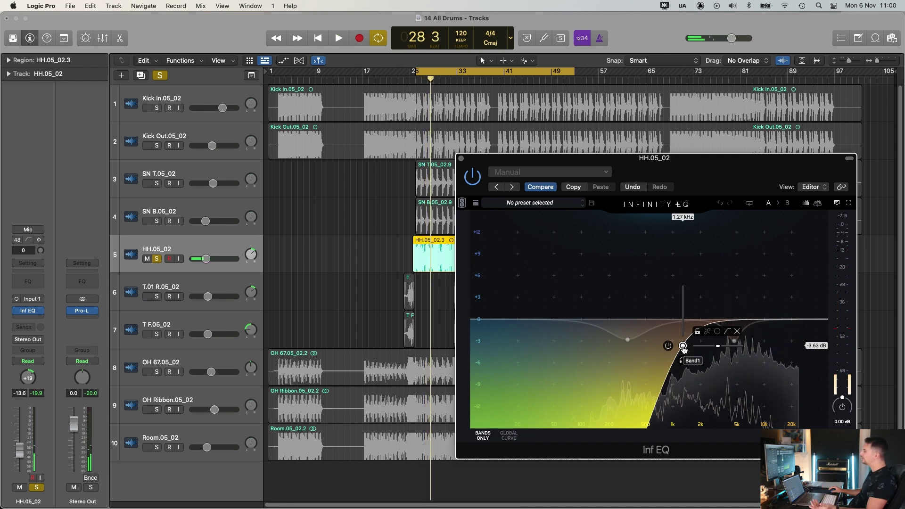
Lower the hi-hat's low-cut band to 173 Hz and further down to 124 Hz
drag(683, 347, 604, 347)
mouse_move(604, 348)
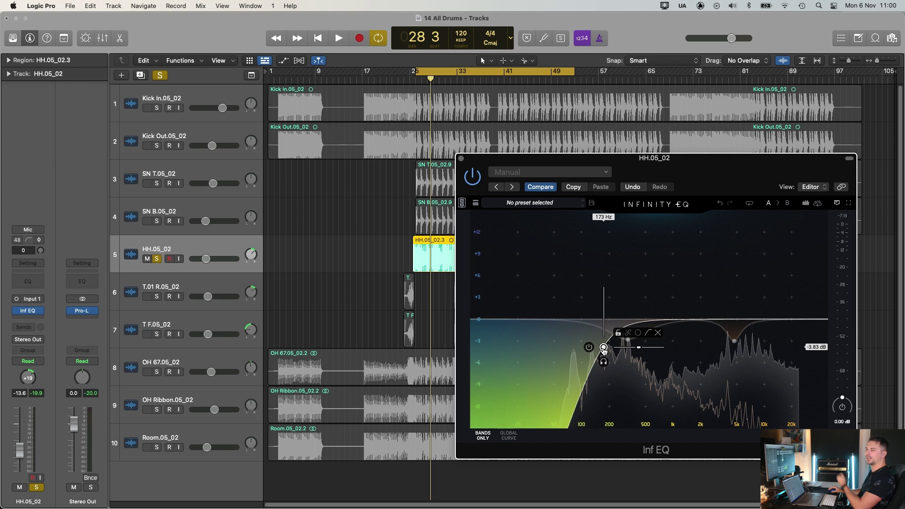
mouse_move(604, 348)
mouse_down()
mouse_move(692, 348)
mouse_move(590, 348)
mouse_up()
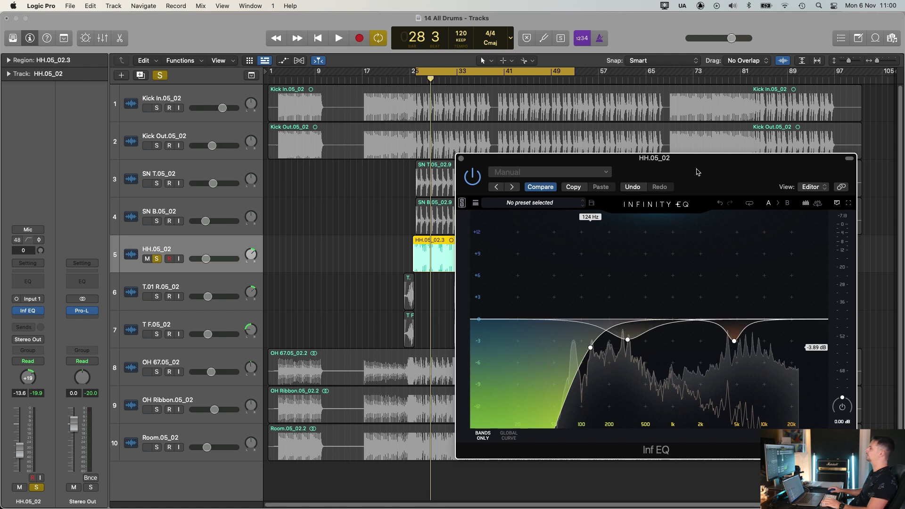
Raise the hi-hat's low-cut band to 269 Hz at -4.09 dB while listening to the loop
drag(698, 172, 714, 166)
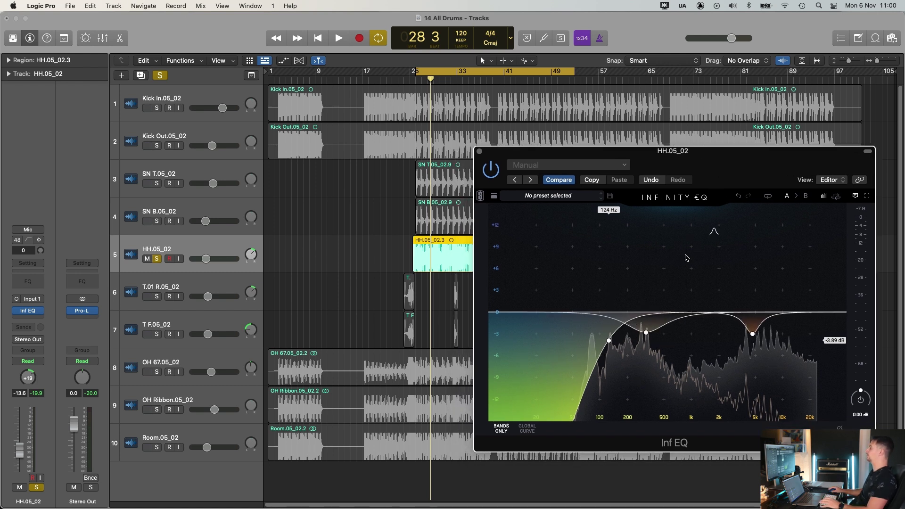
key(space)
drag(609, 340, 639, 343)
key(space)
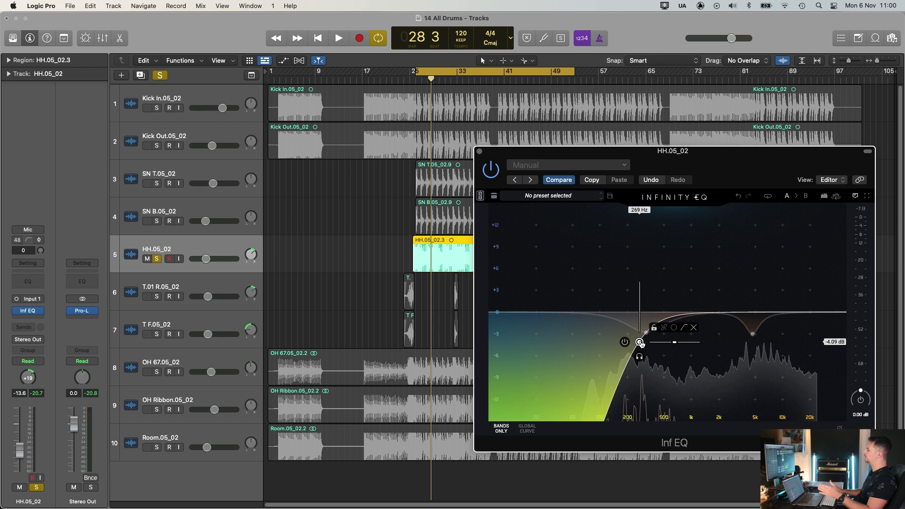
Compare the soloed hi-hat with its EQ bypassed and enabled during playback
key(space)
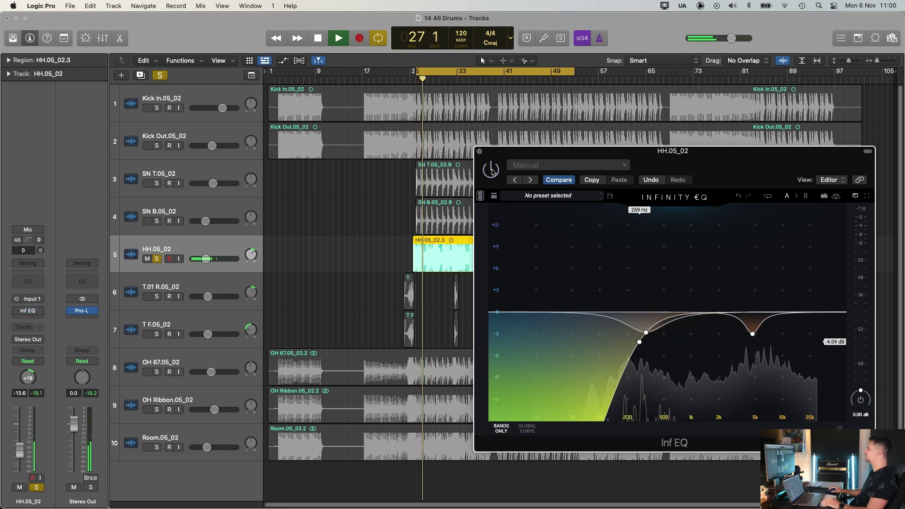
click(491, 170)
click(491, 170)
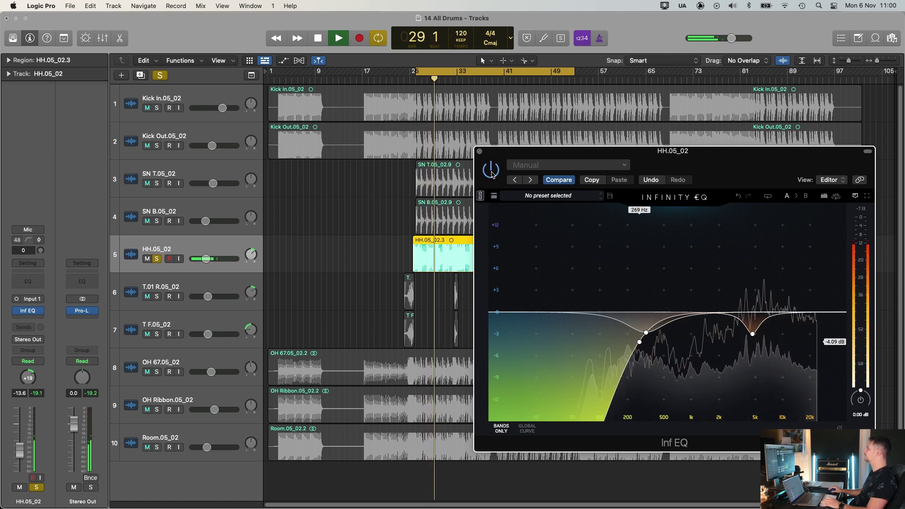
key(space)
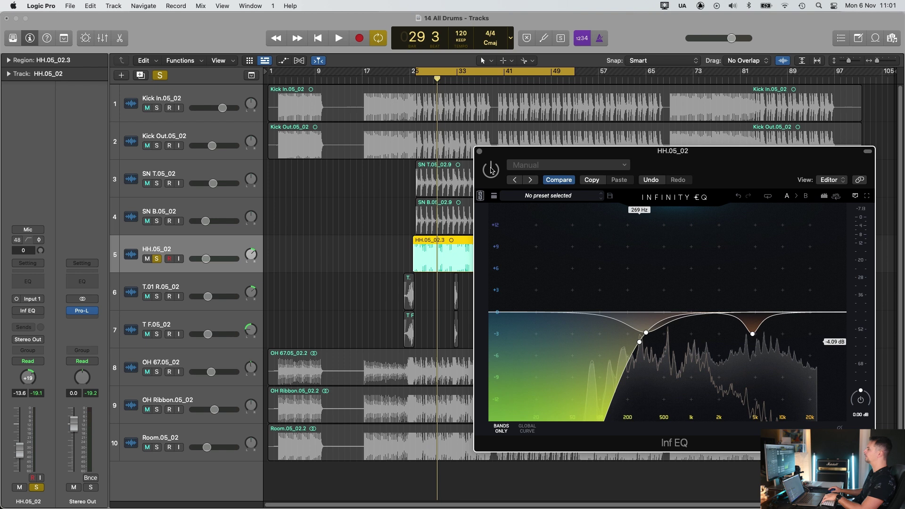
key(space)
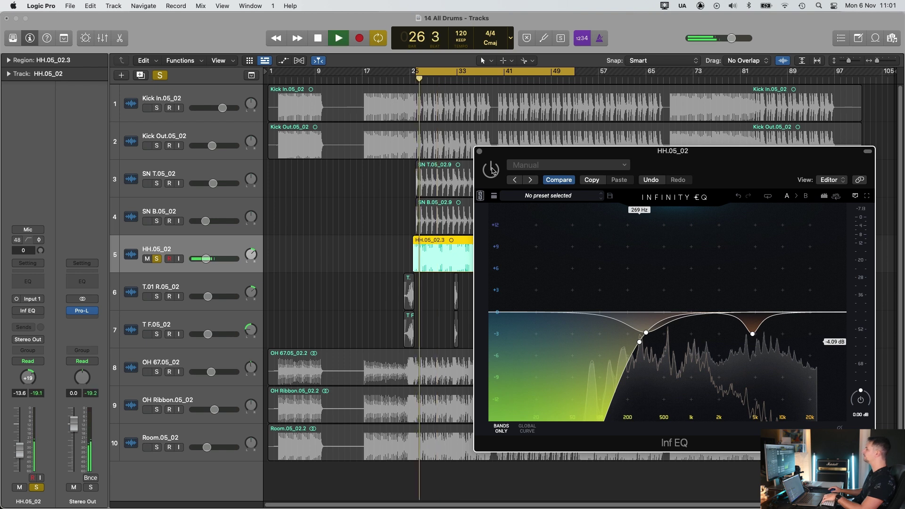
click(492, 170)
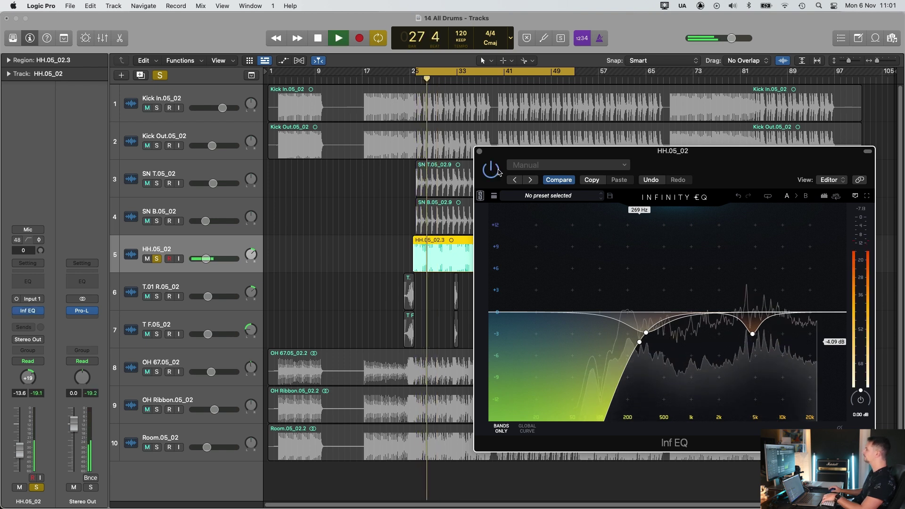
Unsolo HH.05_02, compare it muted and unmuted in the full mix, and raise its volume to -12.6 dB
click(479, 152)
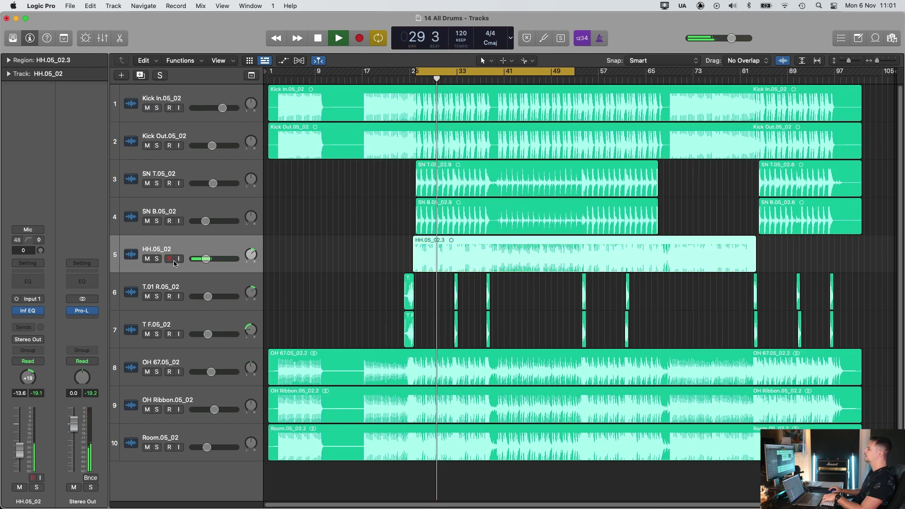
click(157, 259)
key(ctrl+m)
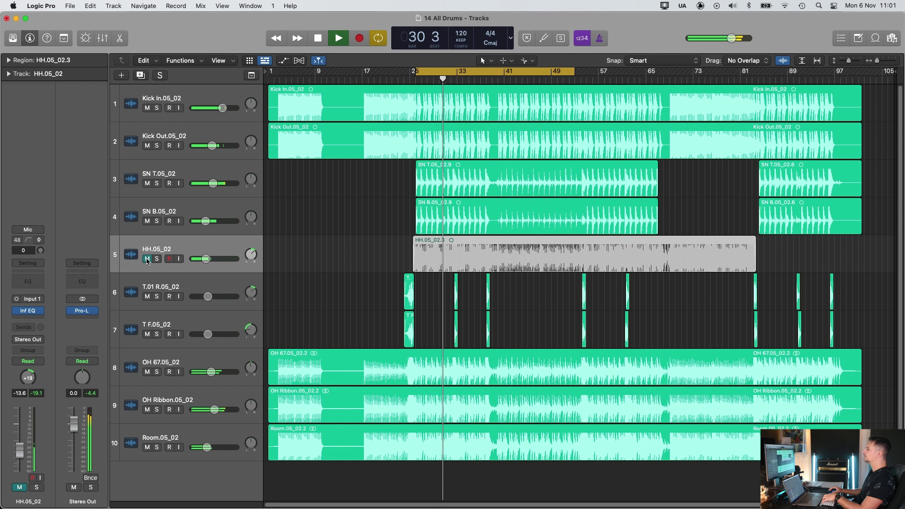
key(ctrl+m)
drag(222, 260, 207, 259)
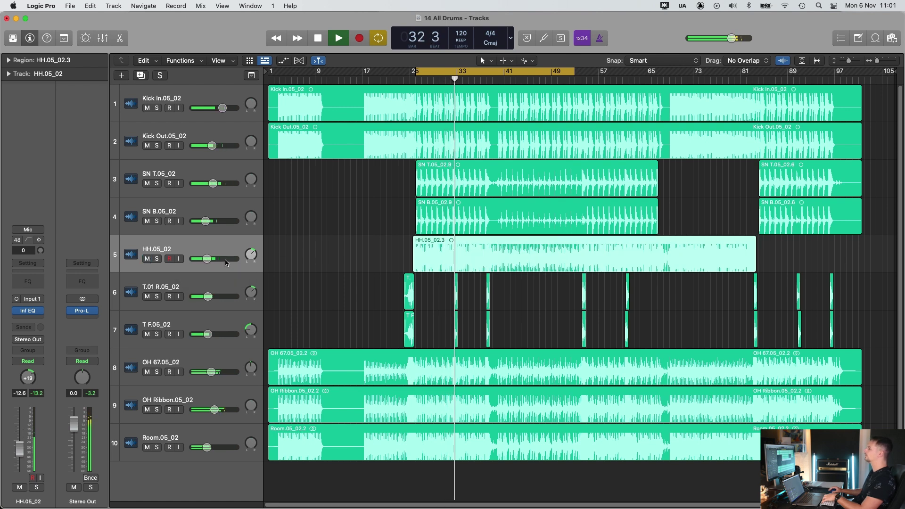
key(space)
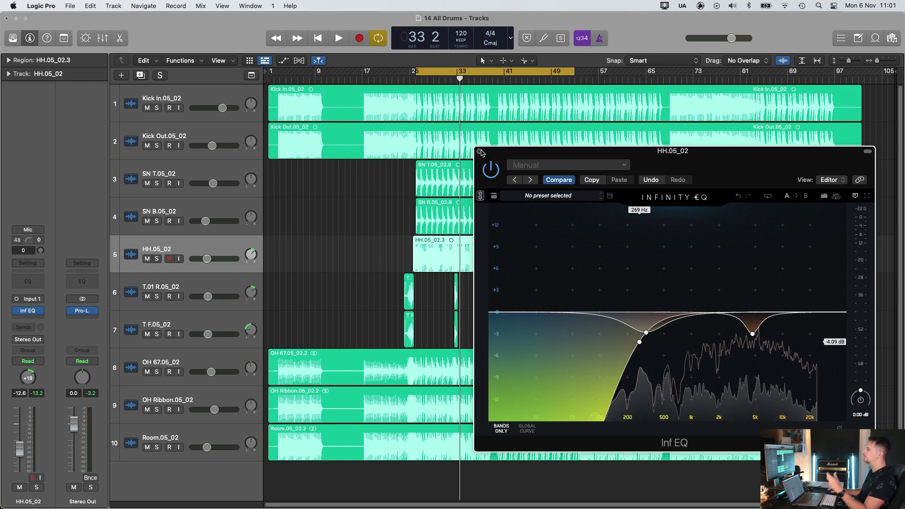
click(479, 152)
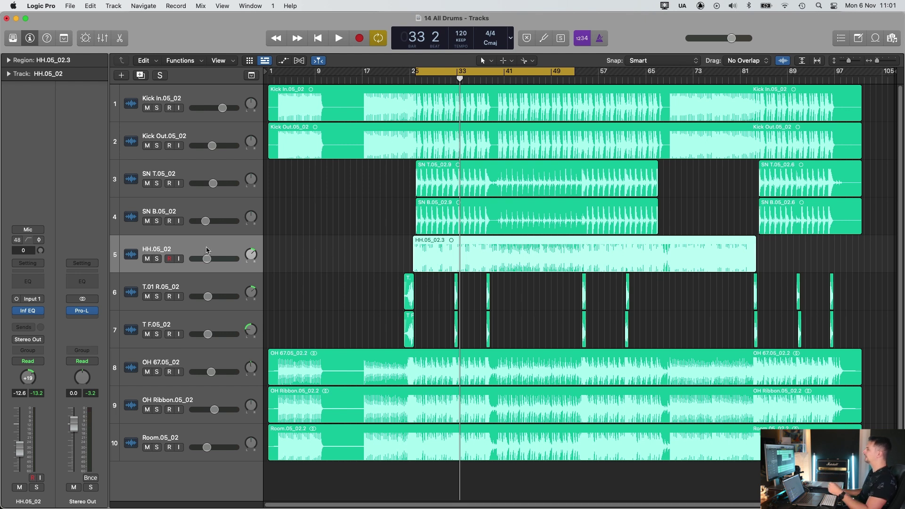
Try the hi-hat track at -1.6 dB in the full drum mix
key(space)
drag(206, 255, 221, 254)
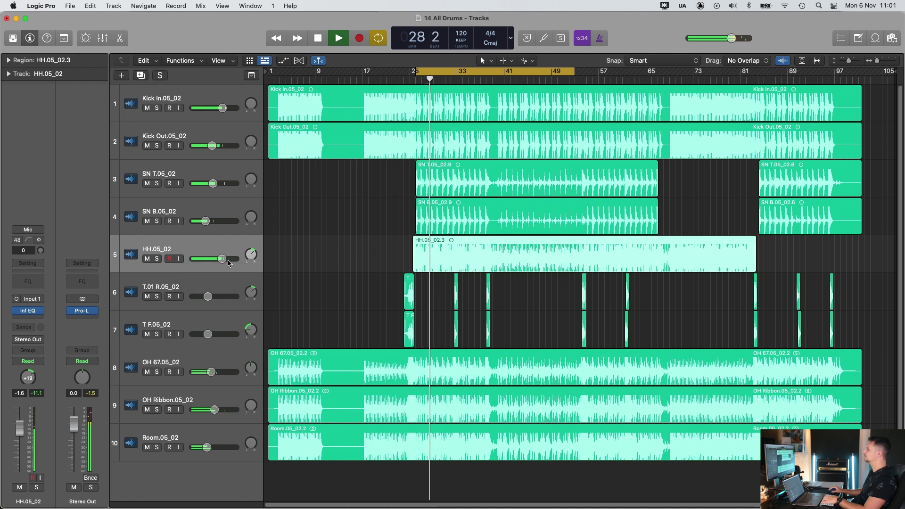
key(space)
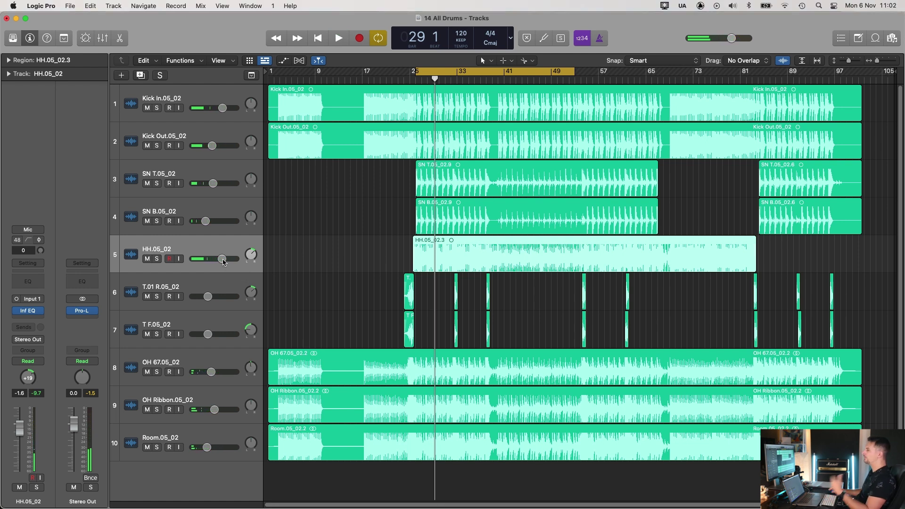
Set the HH.05_02 volume to -10.6 dB and listen to it in the full mix
mouse_move(223, 263)
mouse_down()
mouse_move(196, 258)
mouse_move(208, 259)
mouse_up()
key(space)
click(348, 233)
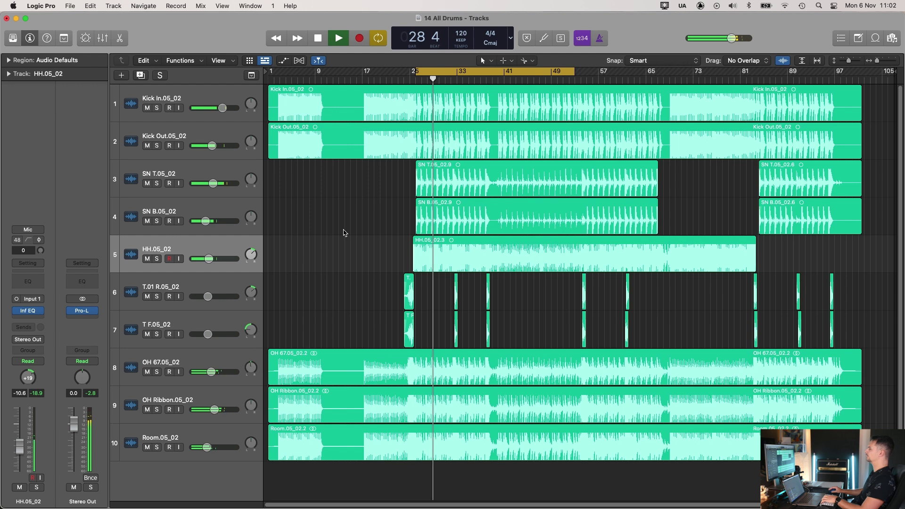
key(space)
Insert Inf EQ on the T.01 R.05_02 track and uncover its tom regions around bar 38
drag(344, 231, 528, 407)
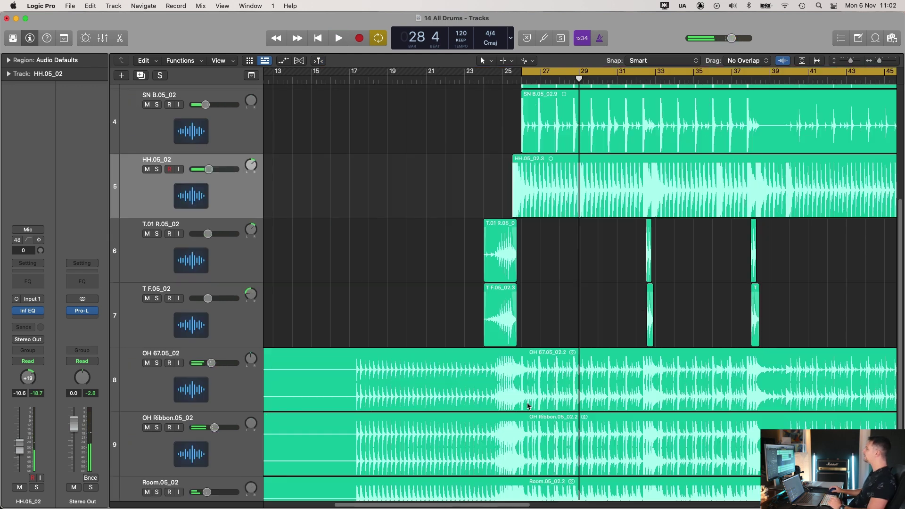
click(229, 259)
click(35, 315)
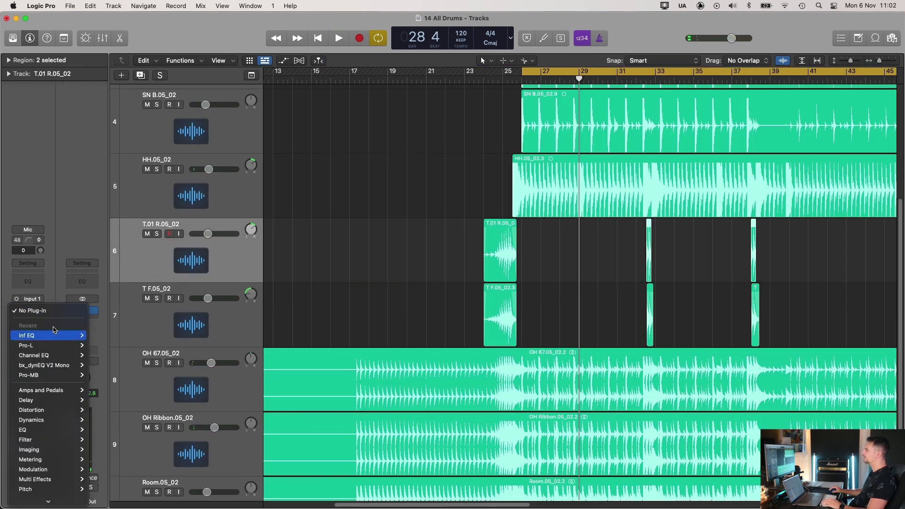
click(30, 334)
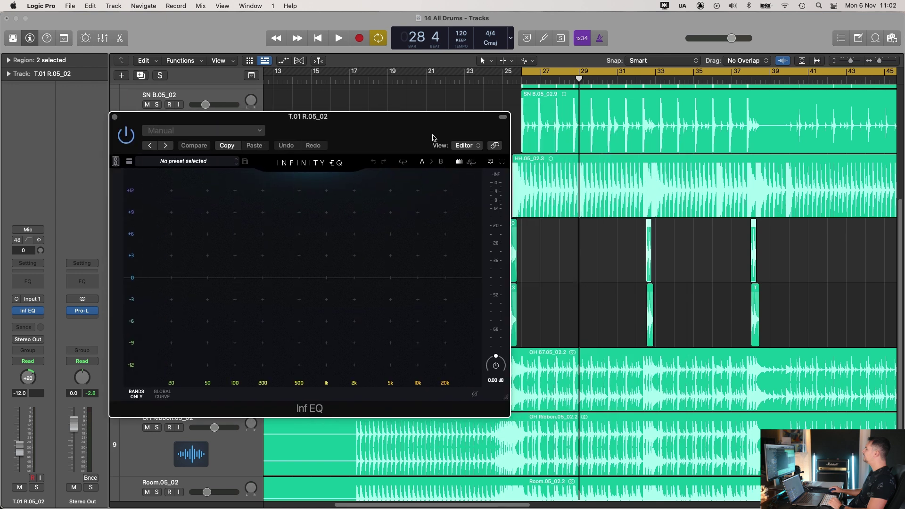
drag(689, 194, 836, 387)
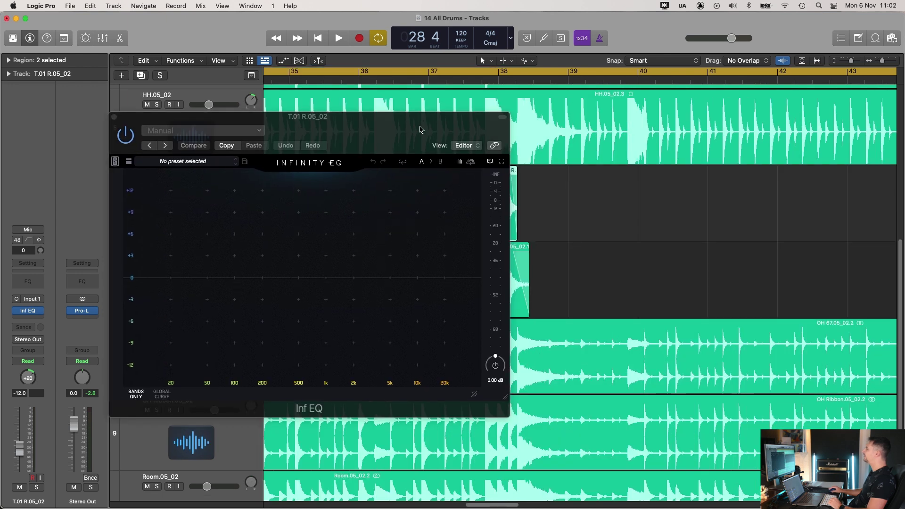
drag(422, 122, 357, 134)
Loop and solo the T.01 R.05_02 hit at bar 38, resetting the track's volume to 0.0 dB
mouse_move(500, 77)
mouse_down()
mouse_move(551, 79)
mouse_move(517, 82)
mouse_up()
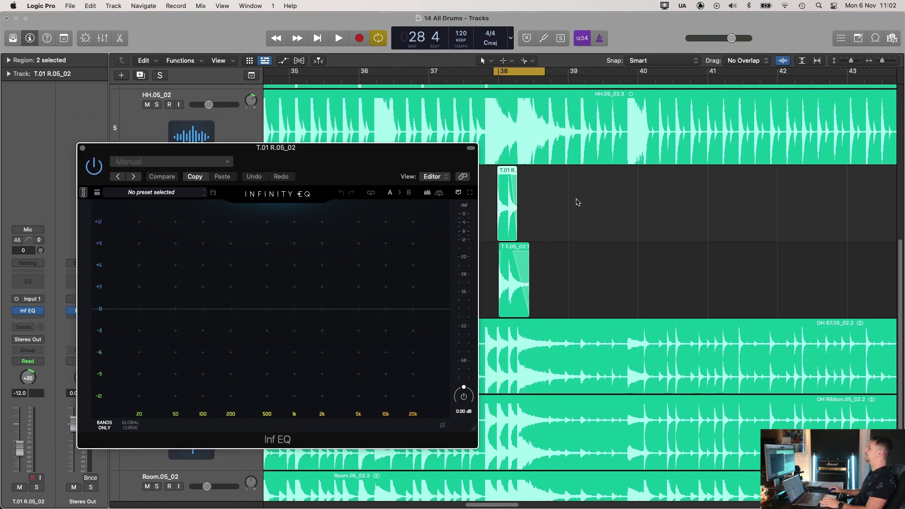
key(s)
key(space)
drag(563, 214, 304, 161)
alt+click(211, 184)
key(space)
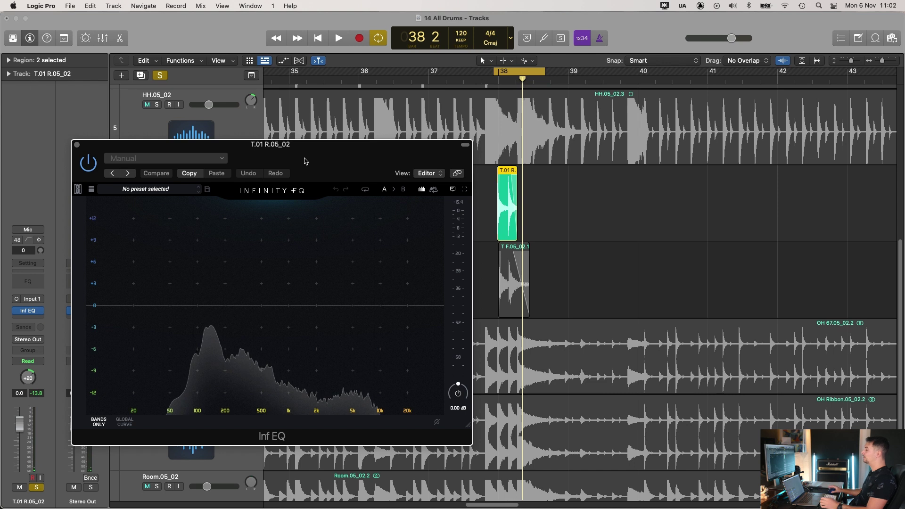
Add a low-cut band at 55.3 Hz and -4.86 dB to the T.01 R.05_02 EQ
key(space)
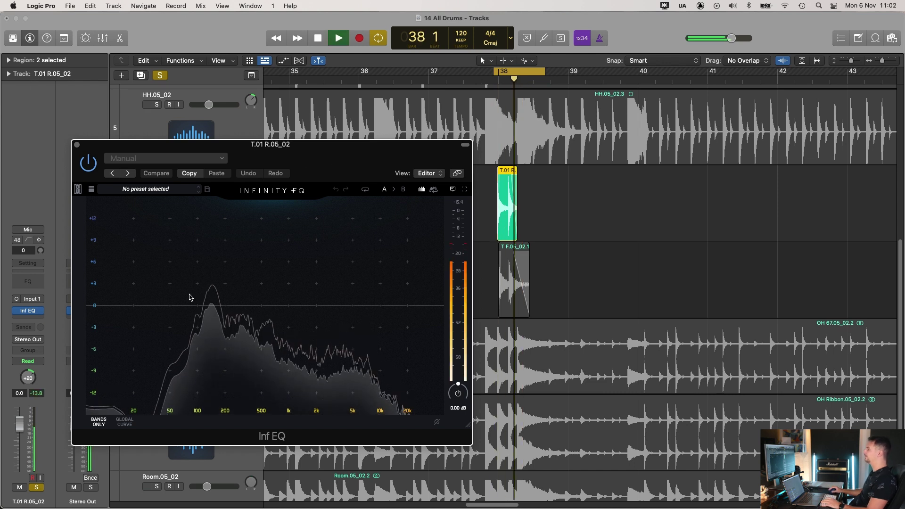
double_click(166, 331)
mouse_move(165, 333)
mouse_down()
mouse_move(155, 325)
mouse_move(174, 341)
mouse_up()
drag(315, 162, 320, 162)
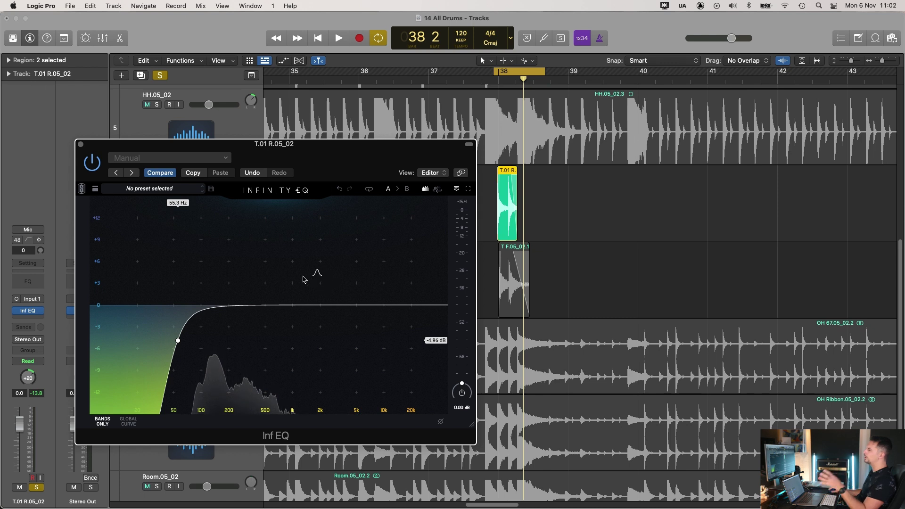
Try a 1.98 kHz cut of -10.4 dB and an 8.42 kHz boost of +6.03 dB on the T.01 R.05_02 EQ
drag(292, 282, 281, 272)
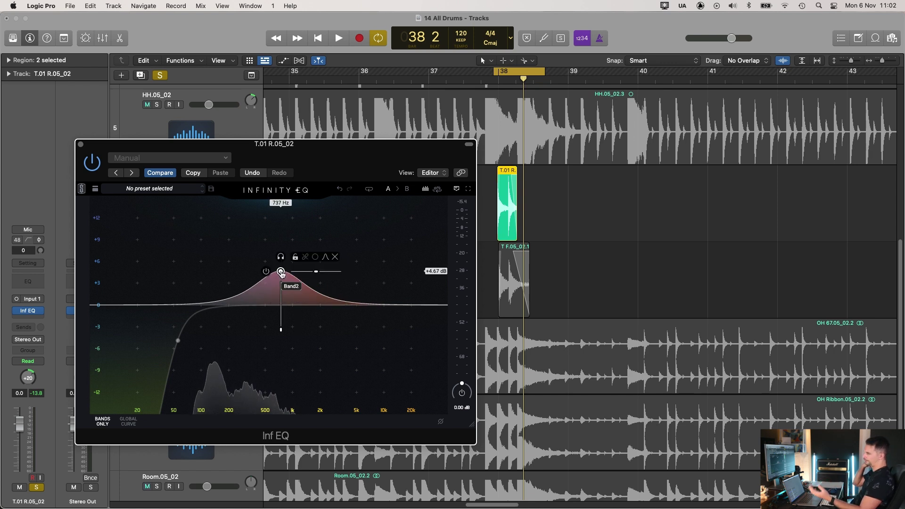
drag(281, 272, 329, 356)
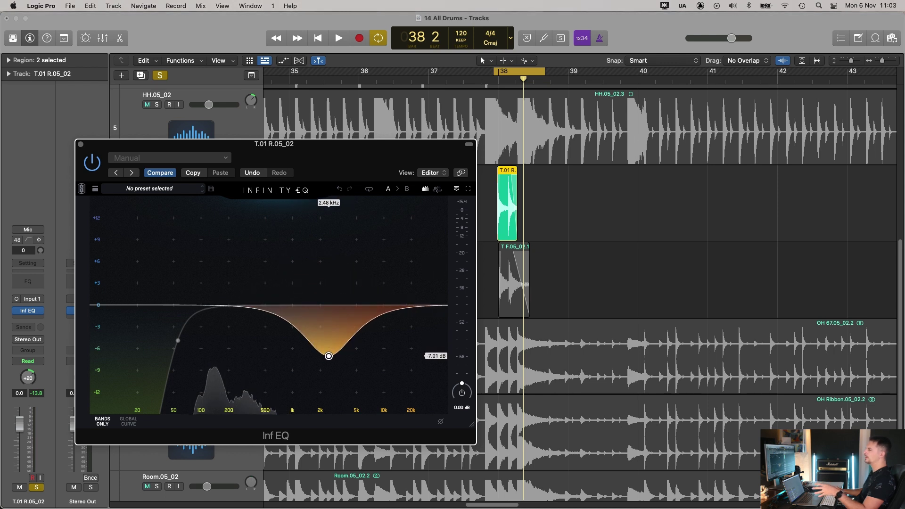
drag(359, 157, 356, 158)
key(space)
drag(326, 357, 317, 381)
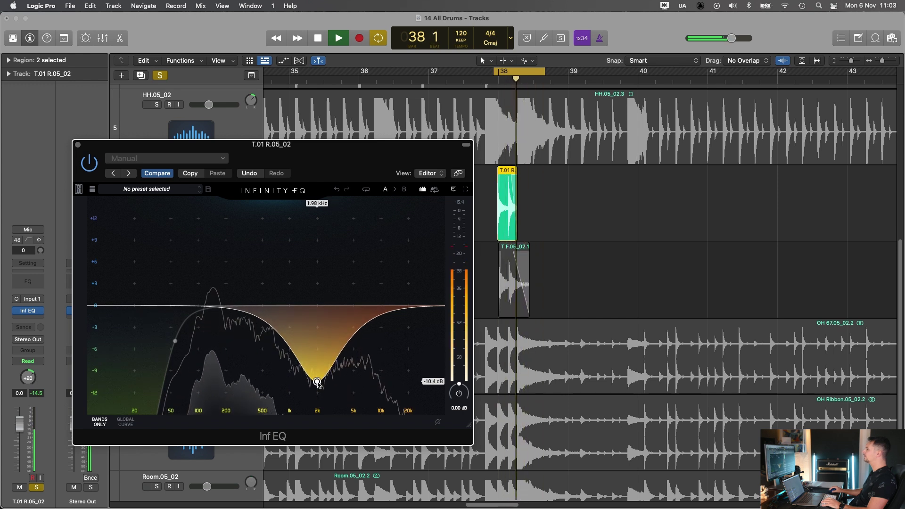
key(space)
double_click(367, 273)
drag(367, 273, 375, 262)
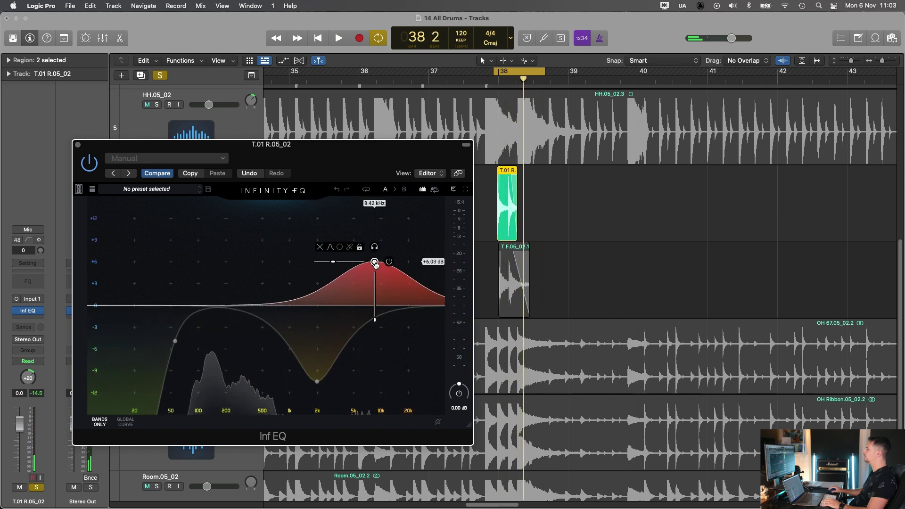
key(space)
key(space)
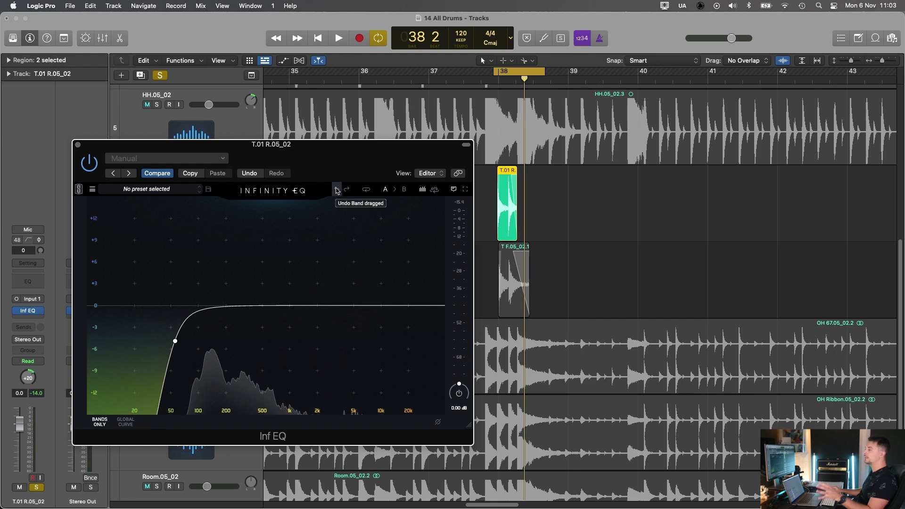
Add a -17.9 dB cut at 728 Hz, a low boost and a +9.21 dB boost at 5.30 kHz to the T.01 R.05_02 EQ
key(space)
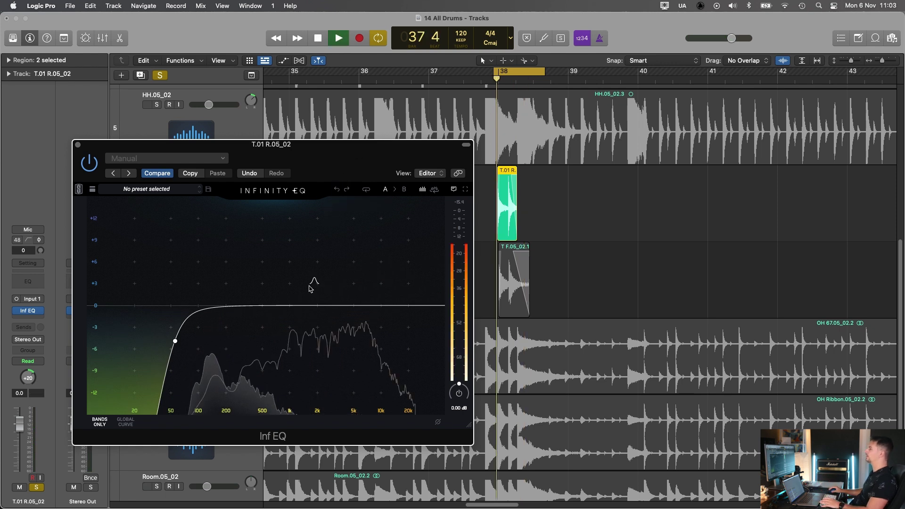
drag(301, 277, 277, 371)
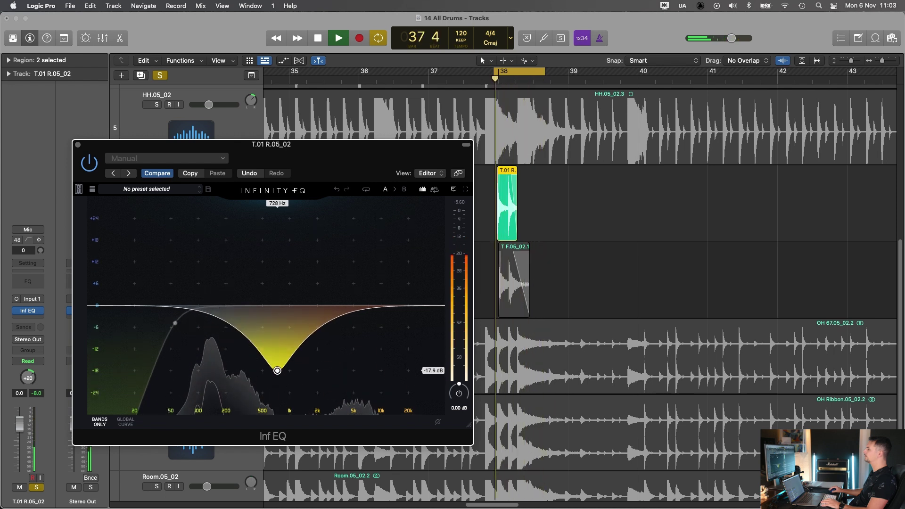
mouse_move(217, 295)
mouse_down()
mouse_move(211, 245)
mouse_move(209, 283)
mouse_up()
mouse_move(349, 267)
mouse_down()
mouse_move(344, 259)
mouse_move(356, 272)
mouse_up()
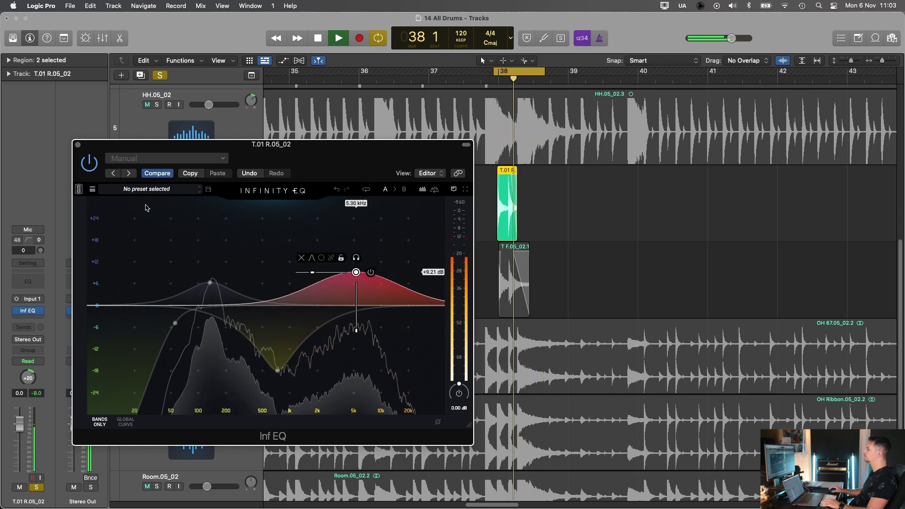
Compare the tom sound with the T.01 R.05_02 EQ bypassed and re-enabled, and stop playback
click(90, 163)
click(91, 164)
key(space)
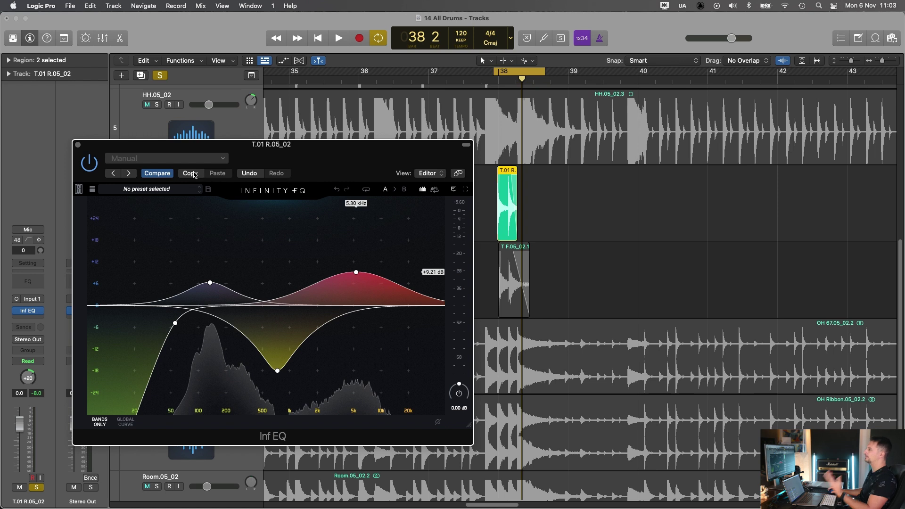
drag(130, 149, 132, 143)
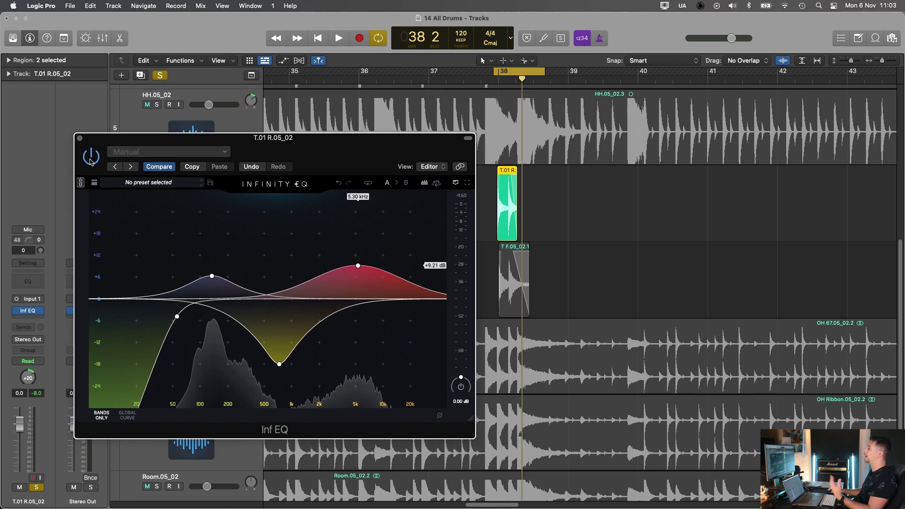
drag(97, 146, 95, 133)
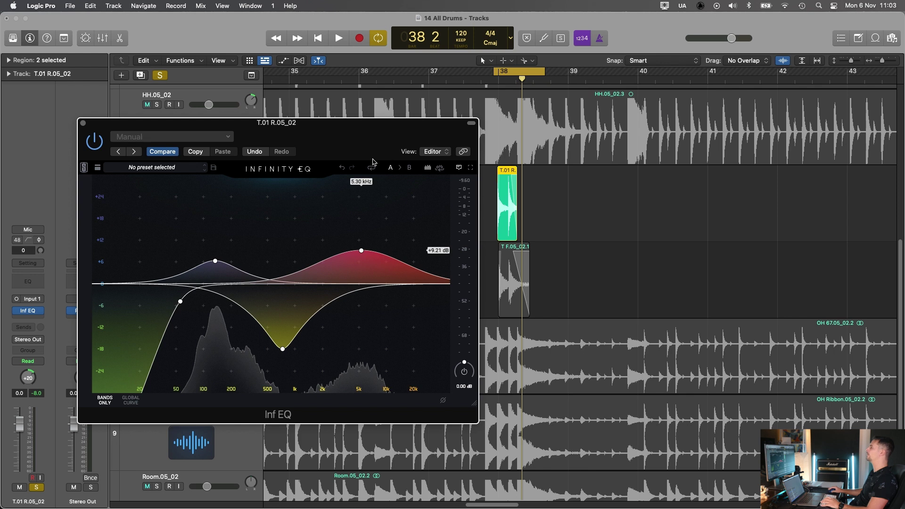
Fine-tune the T.01 R.05_02 EQ boosts, setting the low band to about +7 dB and the high band to 5.62 kHz and +9.47 dB
click(362, 251)
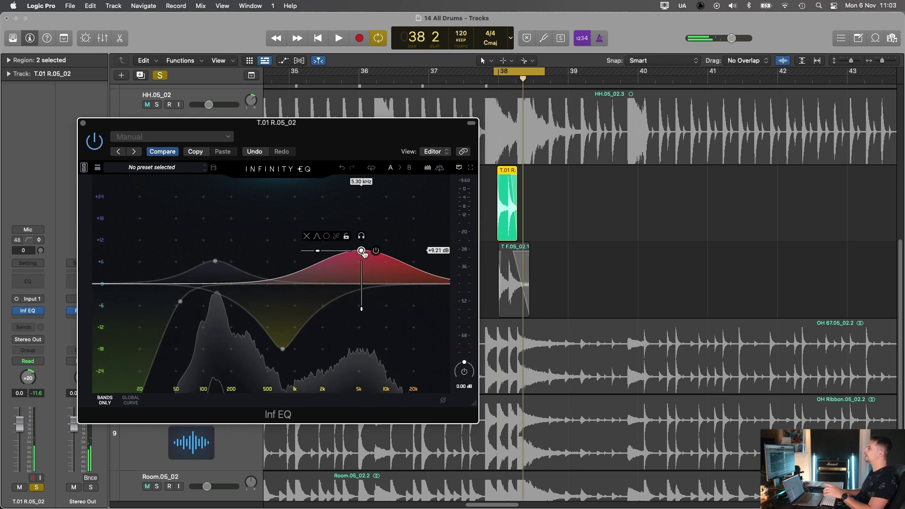
drag(365, 254, 366, 254)
click(215, 261)
drag(216, 259, 214, 259)
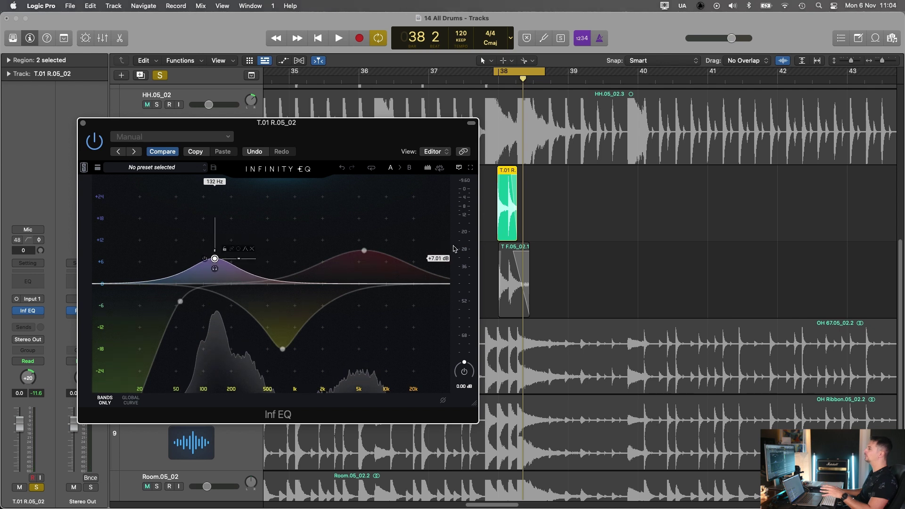
click(215, 261)
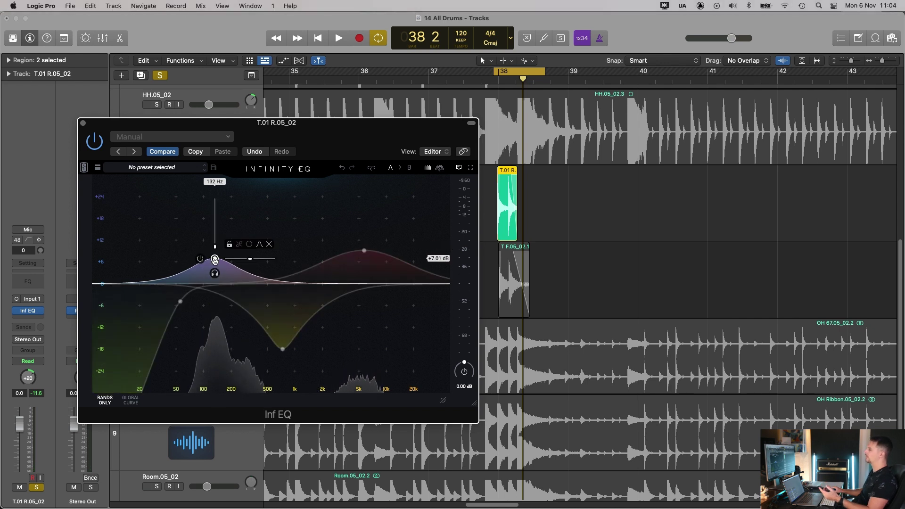
mouse_move(214, 258)
mouse_down()
mouse_move(218, 239)
mouse_move(219, 269)
mouse_move(218, 241)
mouse_move(218, 259)
mouse_up()
click(364, 251)
mouse_move(364, 251)
mouse_down()
mouse_move(367, 261)
mouse_move(364, 241)
mouse_move(364, 250)
mouse_up()
key(space)
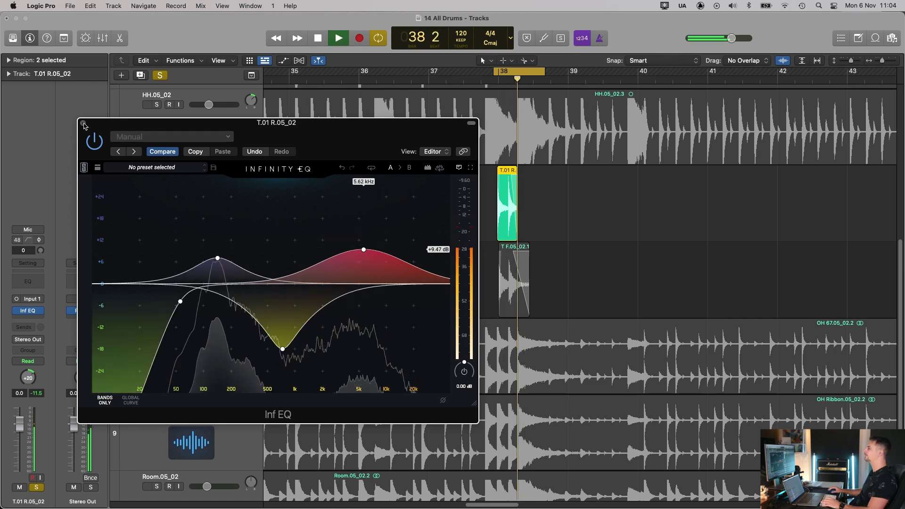
Close the T.01 R.05_02 EQ and insert Inf EQ on the T F.05_02 track
click(83, 123)
key(space)
click(229, 279)
click(28, 311)
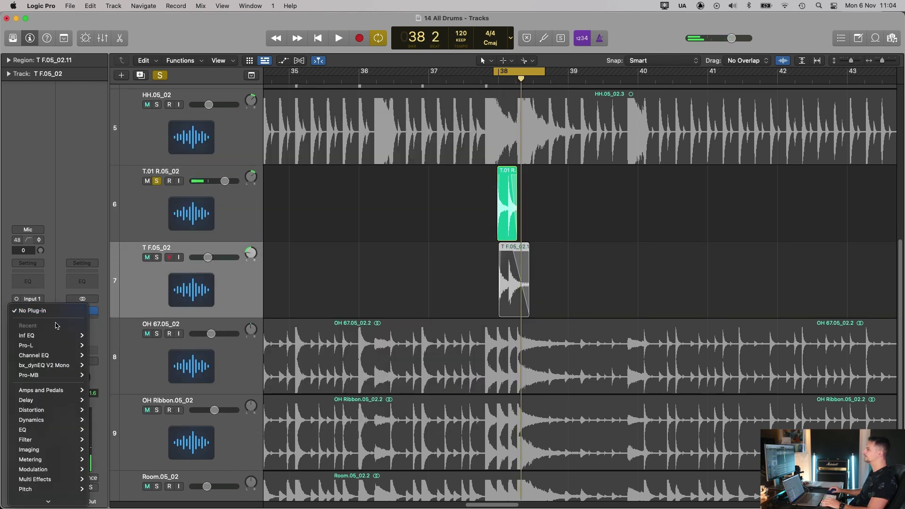
click(421, 263)
Solo only the T F.05_02 track, play the loop and reset the track's volume to 0.0 dB
alt+click(157, 257)
key(space)
drag(534, 156, 520, 160)
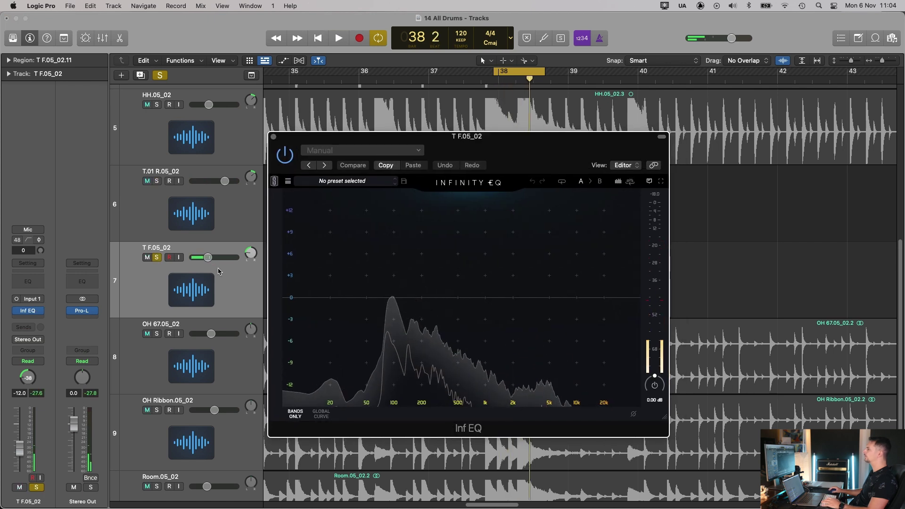
alt+click(207, 258)
Add a low cut at about 50 Hz and a -18.6 dB cut at 412 Hz to the T F.05_02 EQ
click(359, 325)
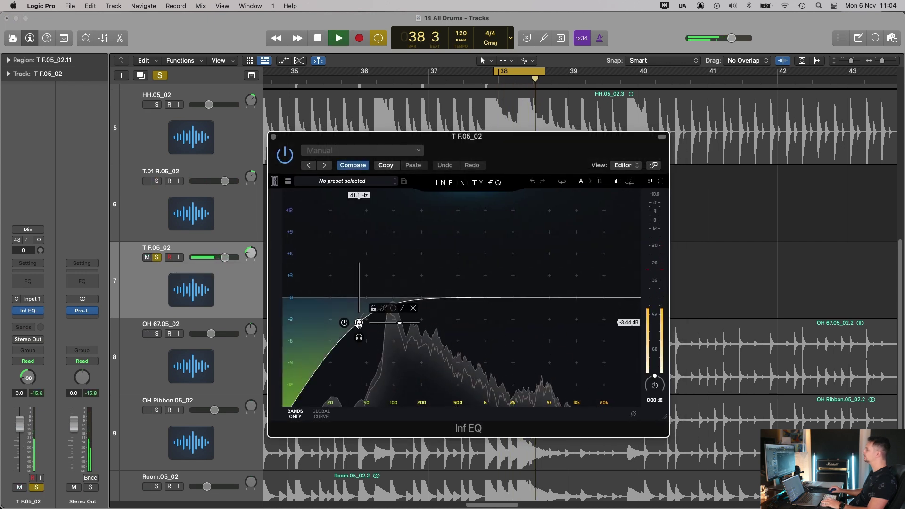
key(space)
drag(478, 272, 450, 358)
key(space)
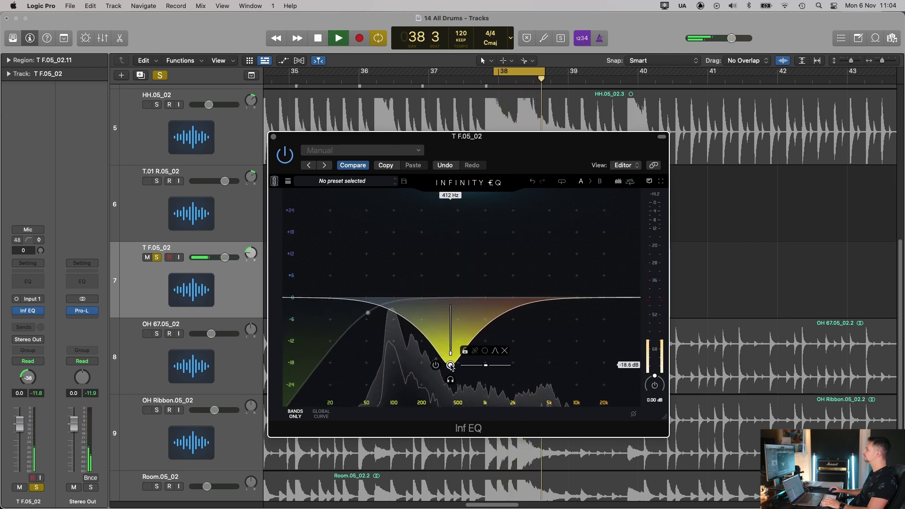
Add a low boost and a high boost around 5.7 kHz to the T F.05_02 EQ, and set the mid cut to 422 Hz and -19.7 dB
click(390, 260)
drag(390, 260, 388, 278)
double_click(535, 260)
scroll(536, 260, down, 5)
drag(536, 260, 554, 263)
drag(450, 365, 451, 370)
key(space)
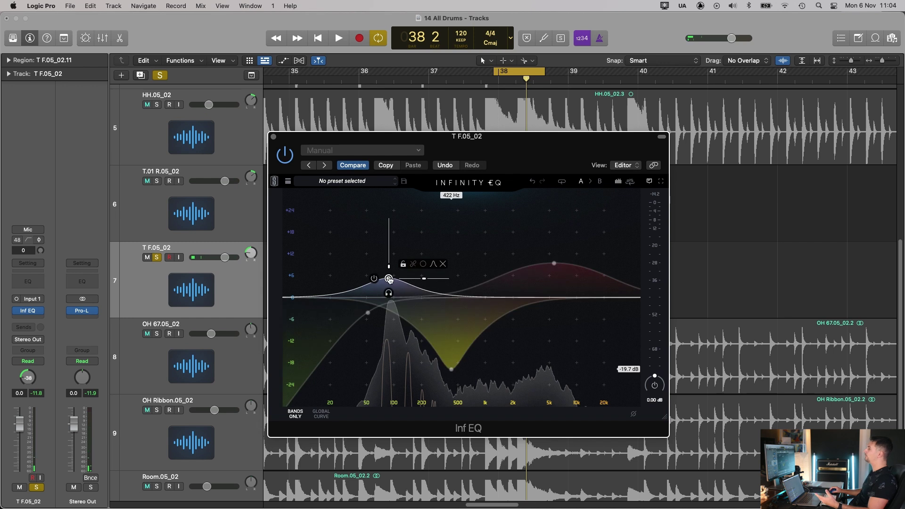
Set the T F.05_02 EQ's low boost to 85.9 Hz and +6.88 dB and close the EQ
drag(389, 278, 388, 276)
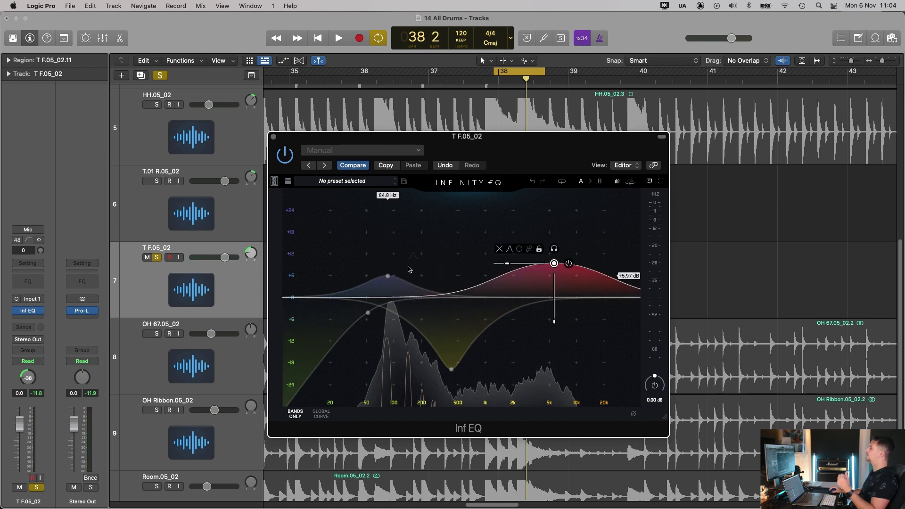
click(397, 282)
drag(387, 276, 388, 272)
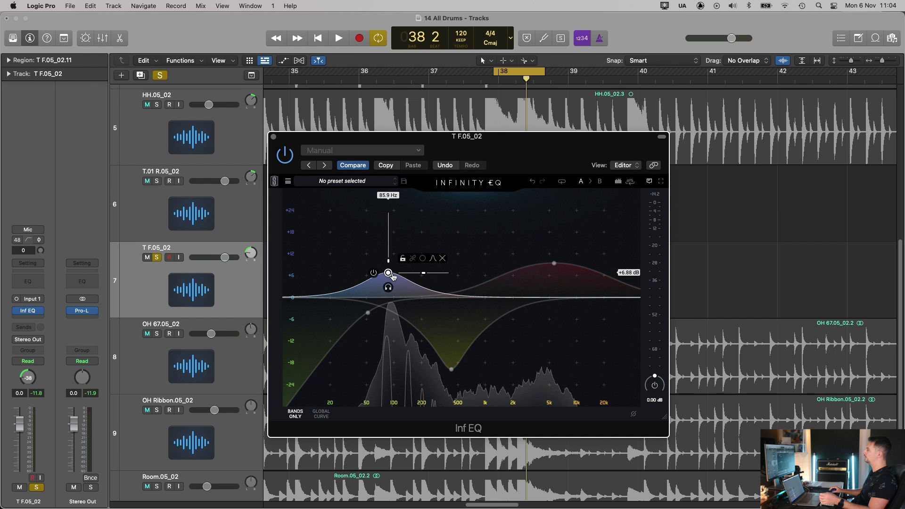
click(274, 136)
Solo both tom tracks with the OH 67, OH Ribbon and Room tracks, and play them with cycle mode off
click(162, 257)
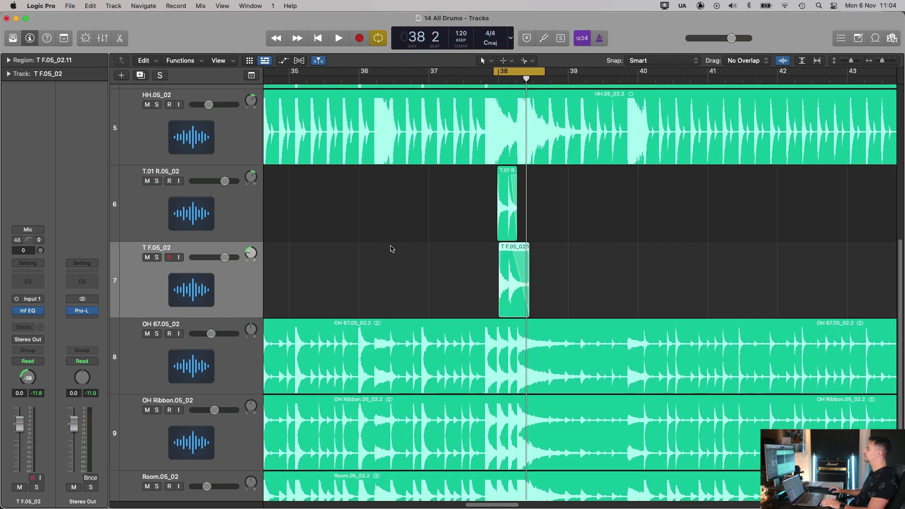
scroll(415, 217, down, 3)
drag(428, 180, 427, 391)
click(160, 244)
scroll(163, 406, up, 3)
key(c)
key(space)
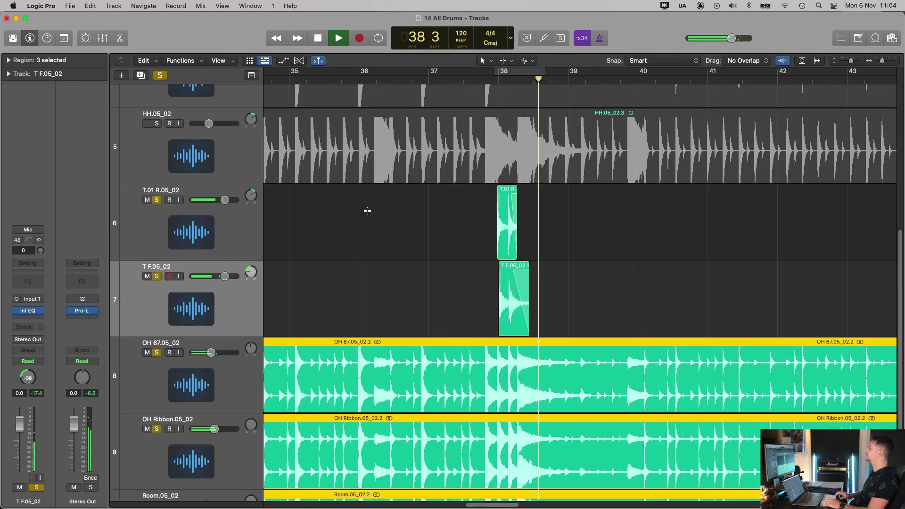
Listen to the tom fill from bar 24 with the toms, overheads and room soloed
key(super+Up)
key(super+Up)
key(super+Up)
key(super+Up)
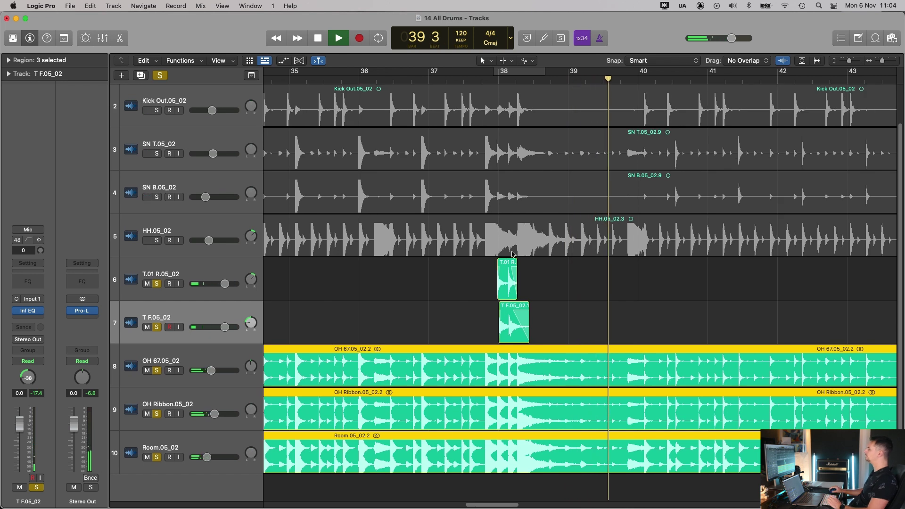
ctrl+alt+click(538, 267)
key(space)
click(489, 79)
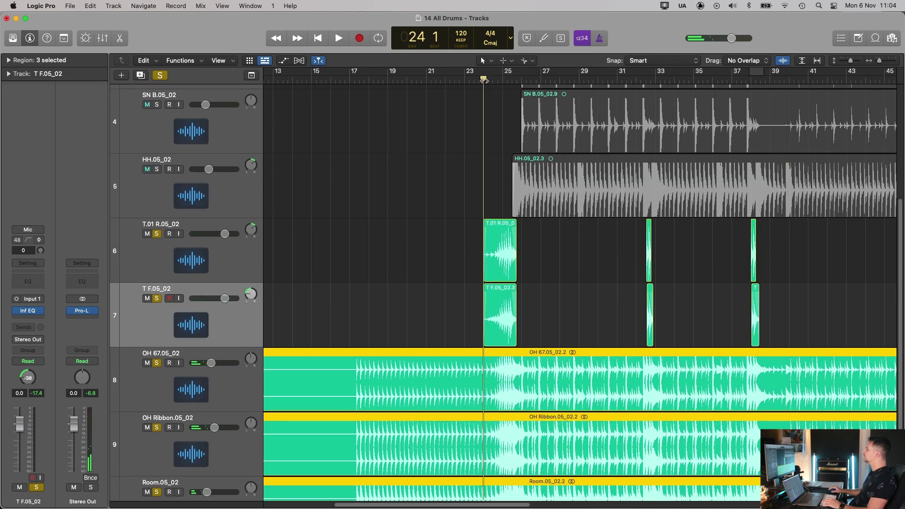
key(space)
drag(404, 171, 576, 343)
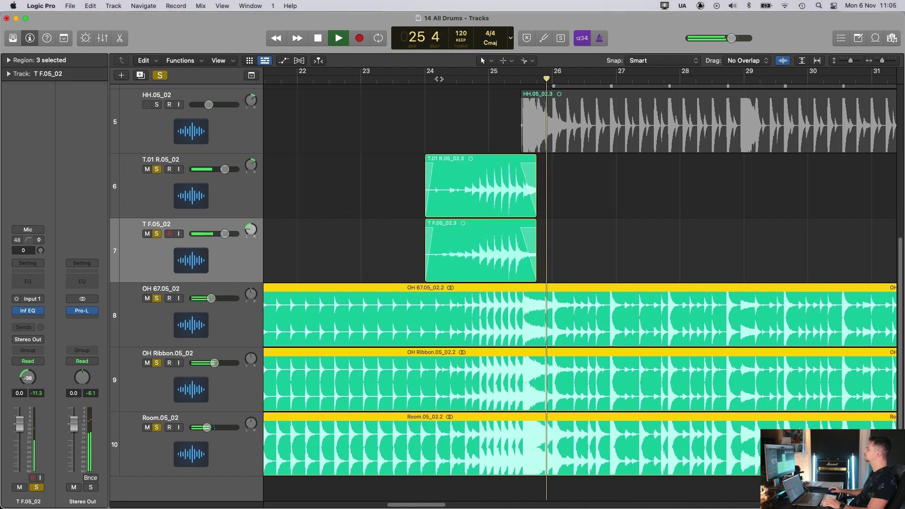
click(439, 79)
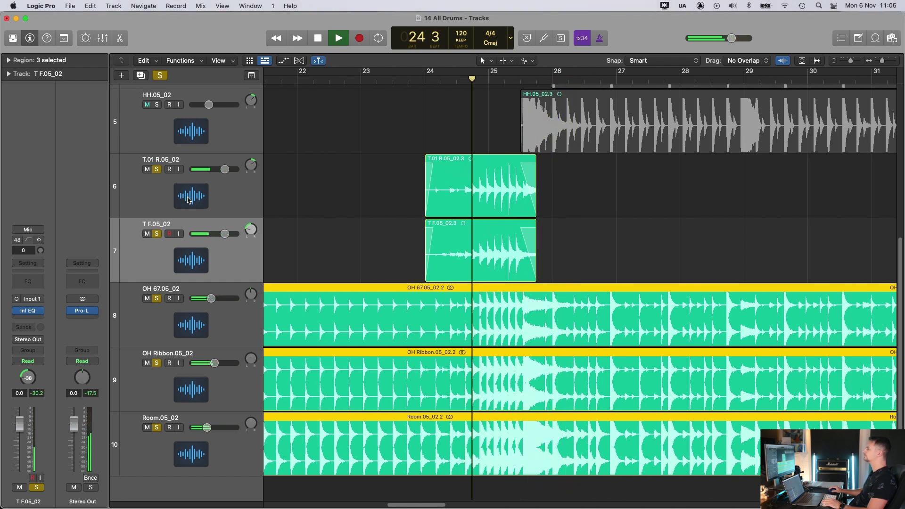
key(space)
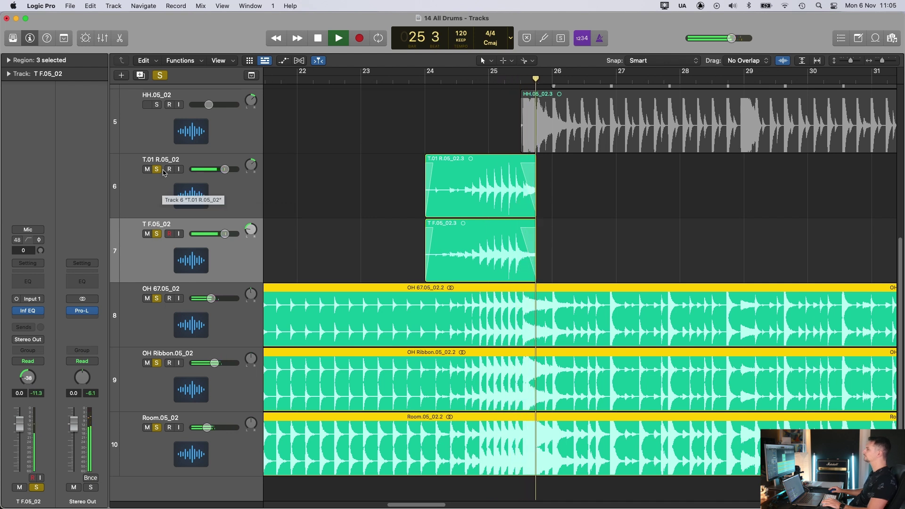
Unsolo T.01 R.05_02 and T F.05_02 and listen to the fill with only the overheads and room
click(157, 169)
click(157, 233)
key(space)
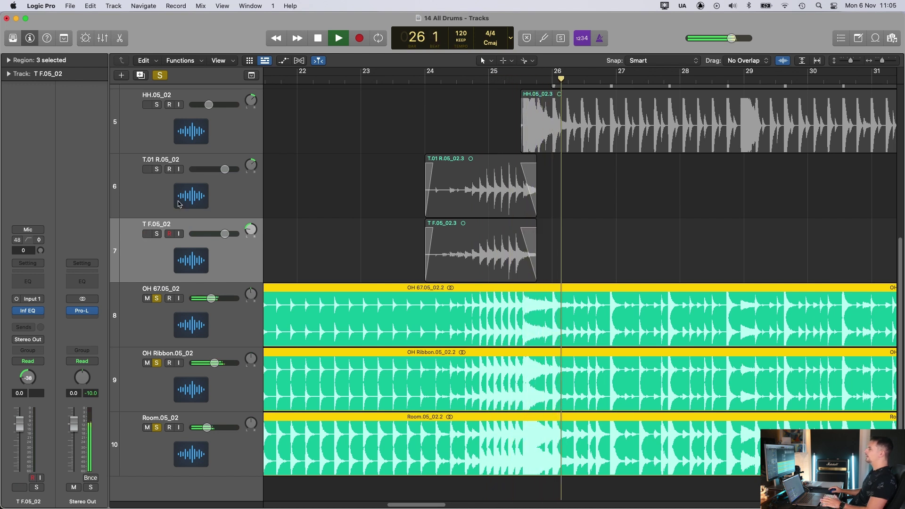
key(space)
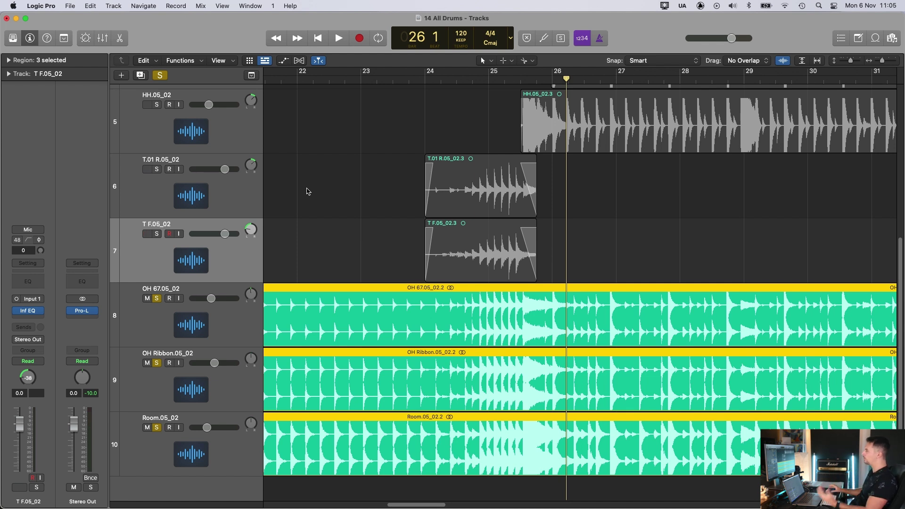
Return the playhead to bar 24 and reselect the OH 67, OH Ribbon and Room regions
scroll(306, 188, down, 3)
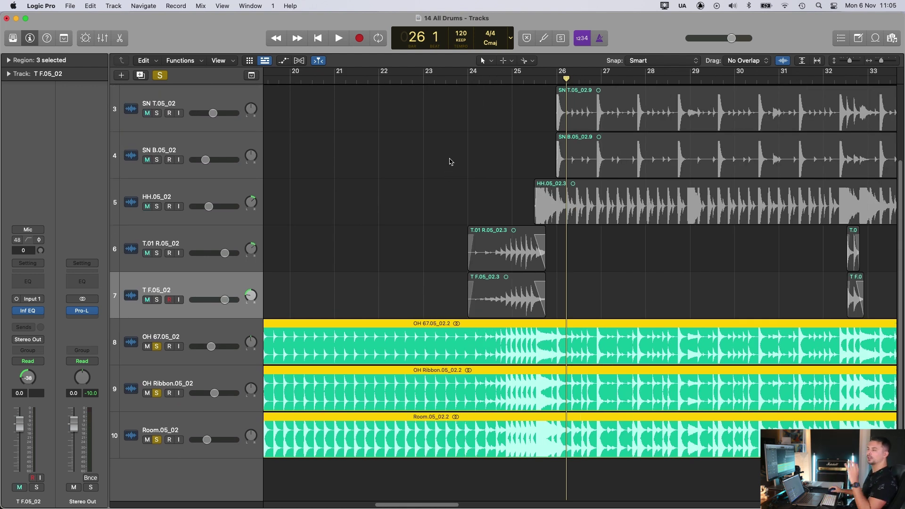
click(470, 80)
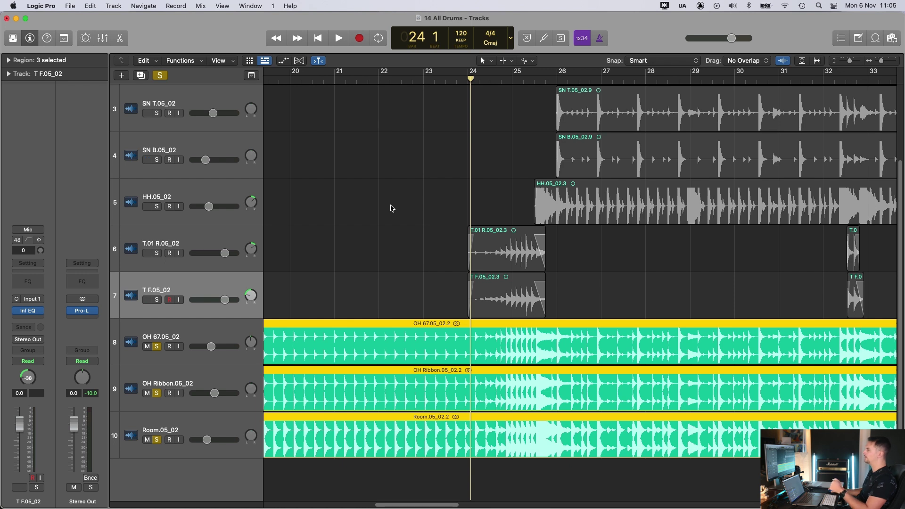
scroll(387, 215, up, 4)
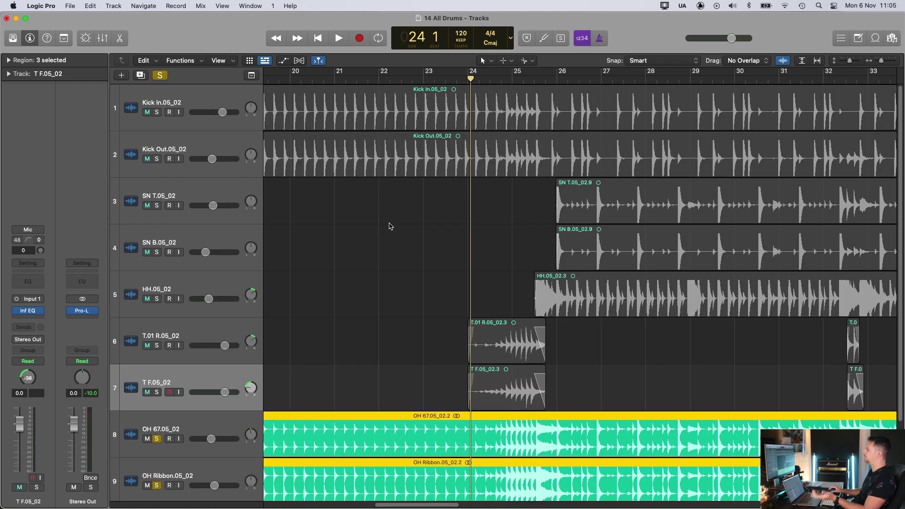
scroll(377, 239, down, 4)
drag(374, 214, 418, 485)
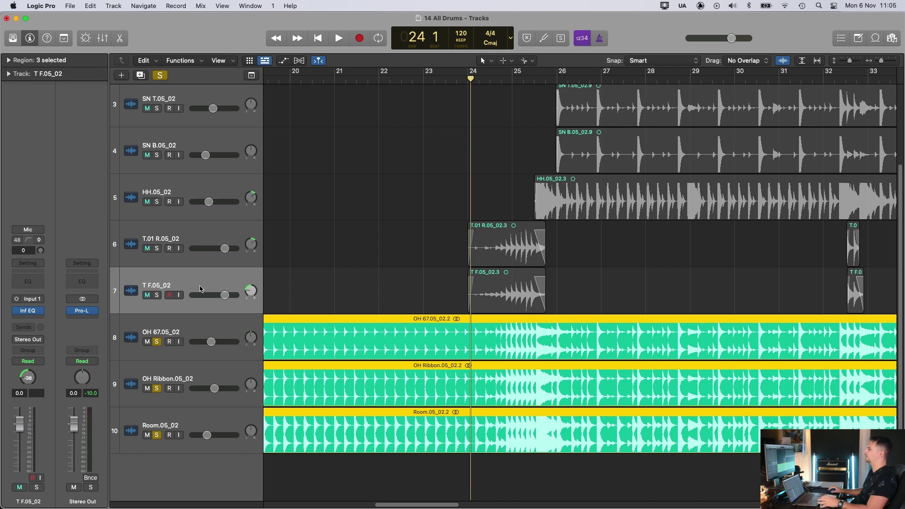
Solo T.01 R.05_02 and T F.05_02 again and listen to the bar 24 tom fill alongside the overheads and room
drag(158, 296, 167, 253)
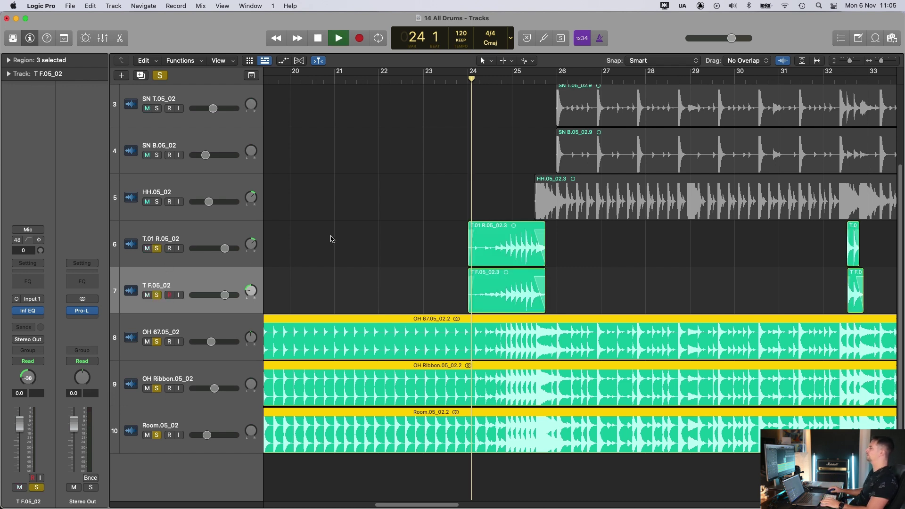
key(space)
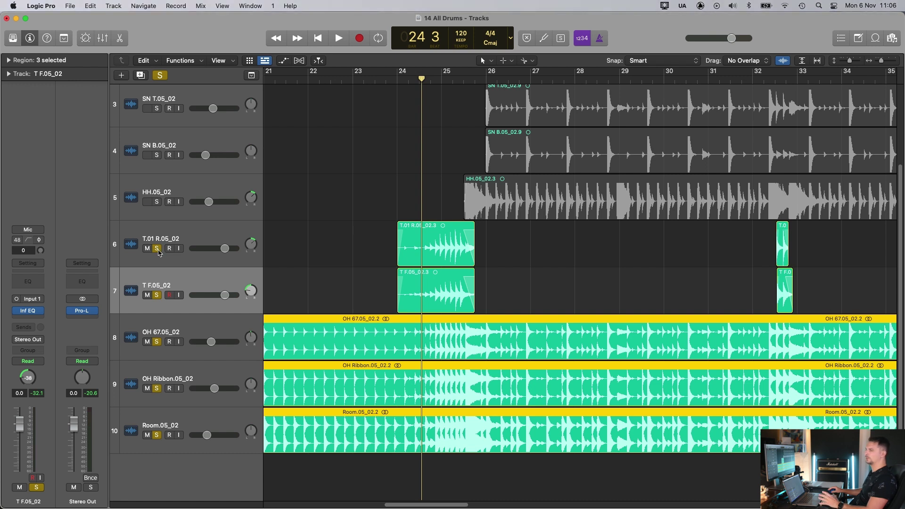
key(space)
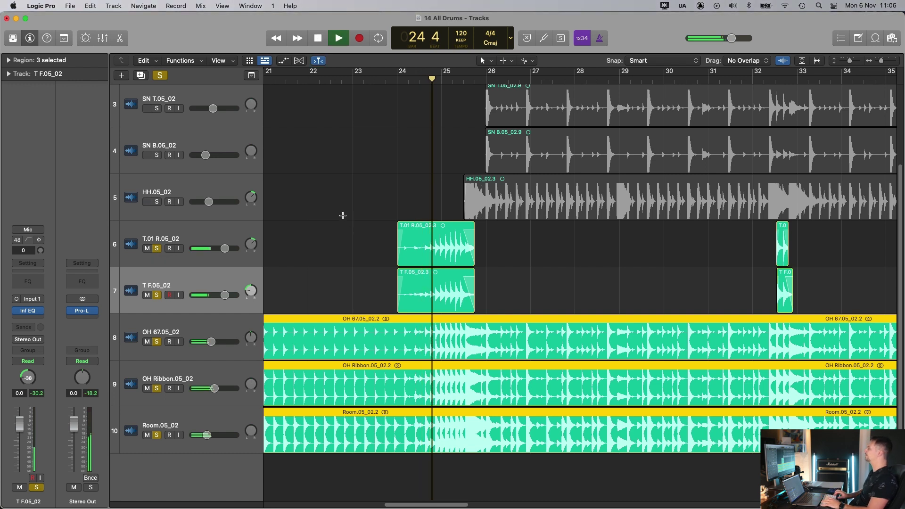
key(cmd+Right)
key(space)
Solo only T F.05_02 and play its fill from bar 24 with cycle mode on
click(179, 260)
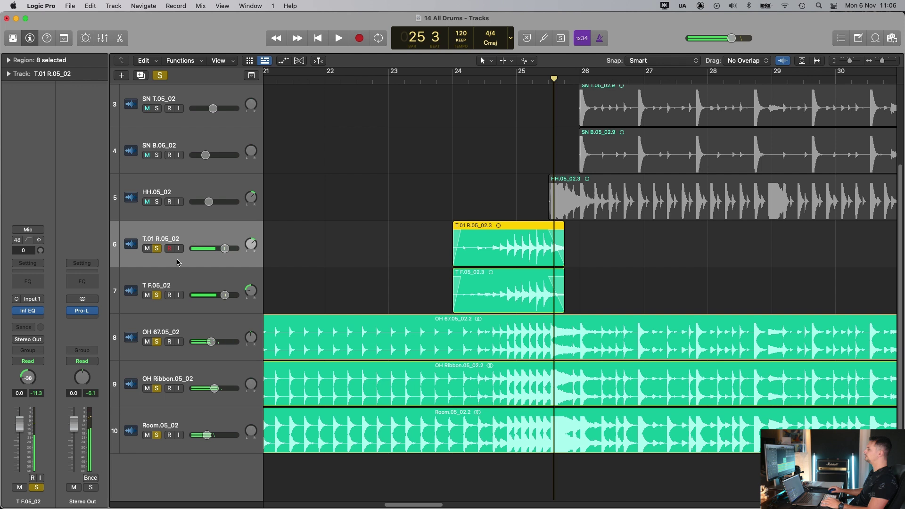
click(234, 291)
key(ctrl+alt+super+s)
key(s)
key(c)
key(space)
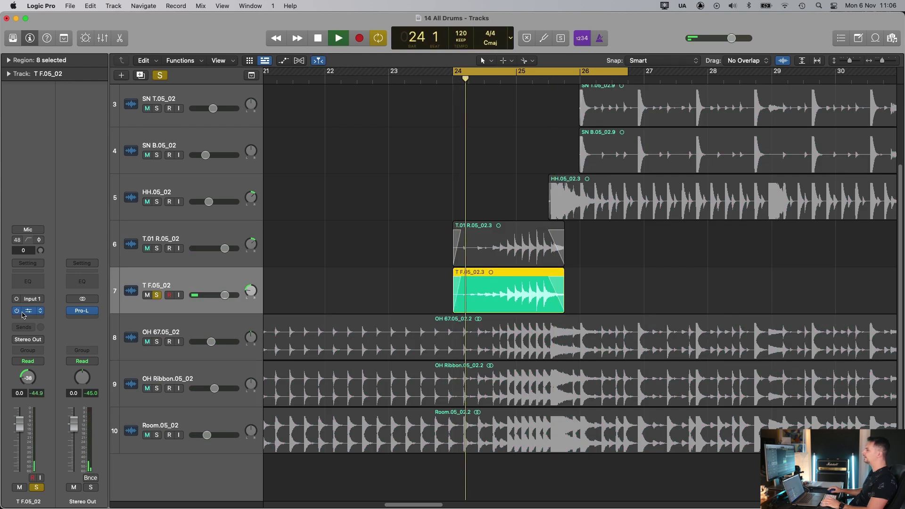
Deepen the Inf EQ mid cut on T F.05_02 to -21.9 dB at 422 Hz, and close the plug-in
key(v)
drag(451, 369, 452, 379)
key(space)
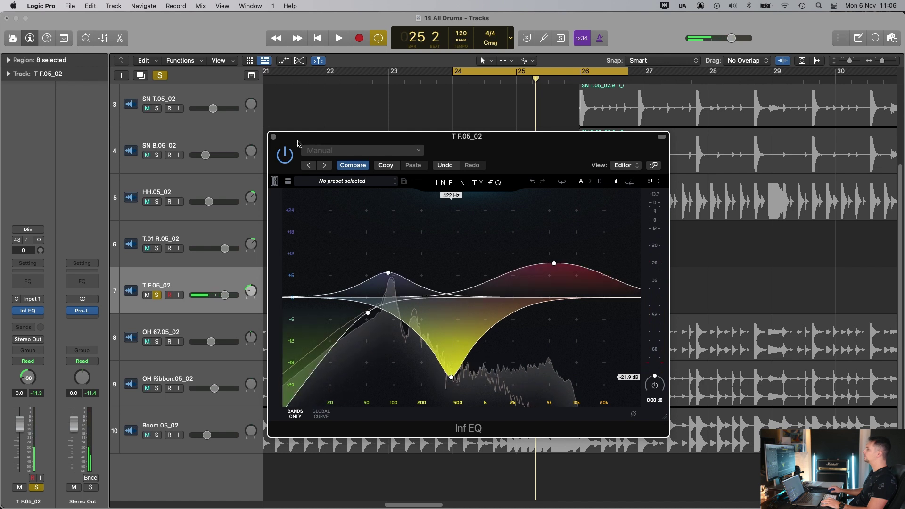
click(274, 137)
Add T.01 R, OH 67, OH Ribbon and Room to the solo and play the cycled tom fill
key(space)
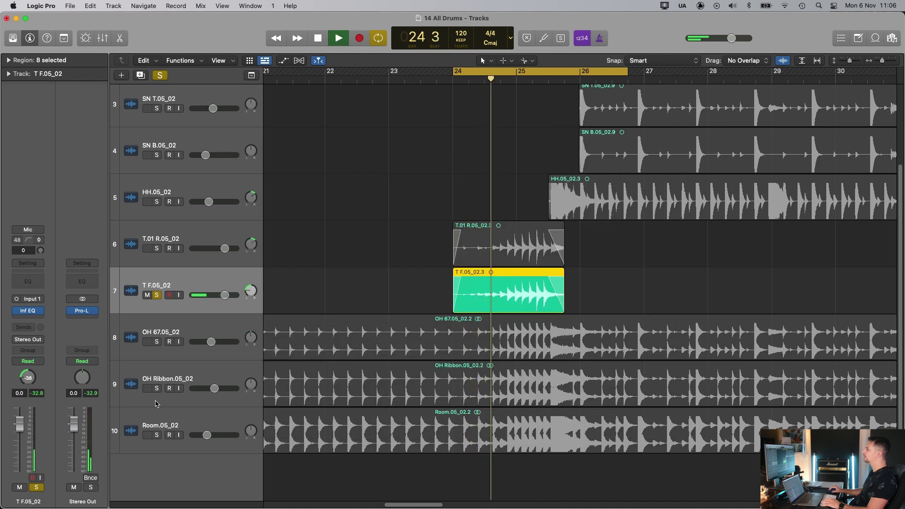
drag(159, 344, 157, 435)
click(157, 248)
key(super+Left)
key(super+Up)
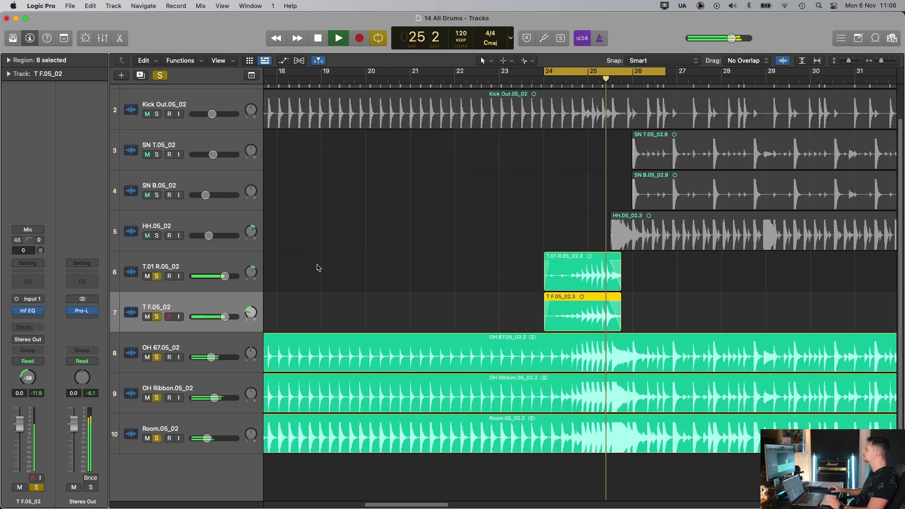
Turn cycle mode off and listen to the soloed toms, overheads and room at the tom fills near bars 32 and 54
key(space)
key(c)
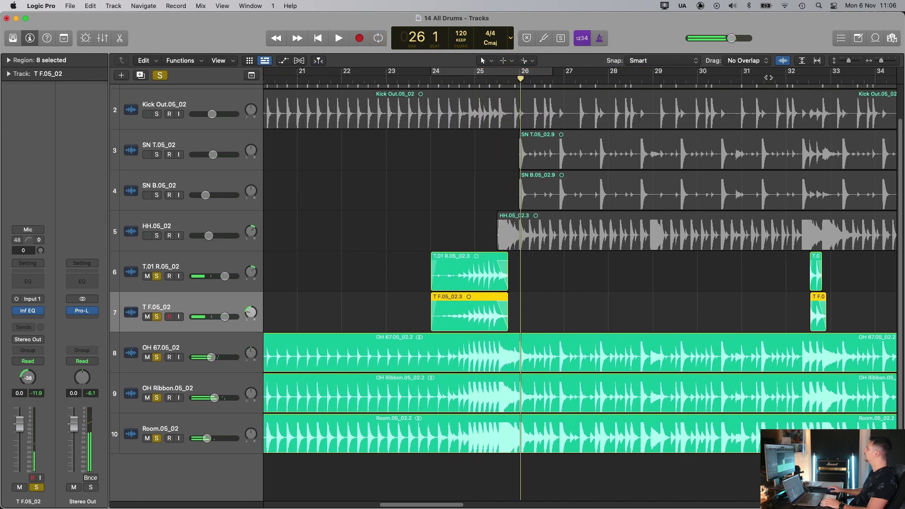
key(space)
key(super+Left)
key(super+Left)
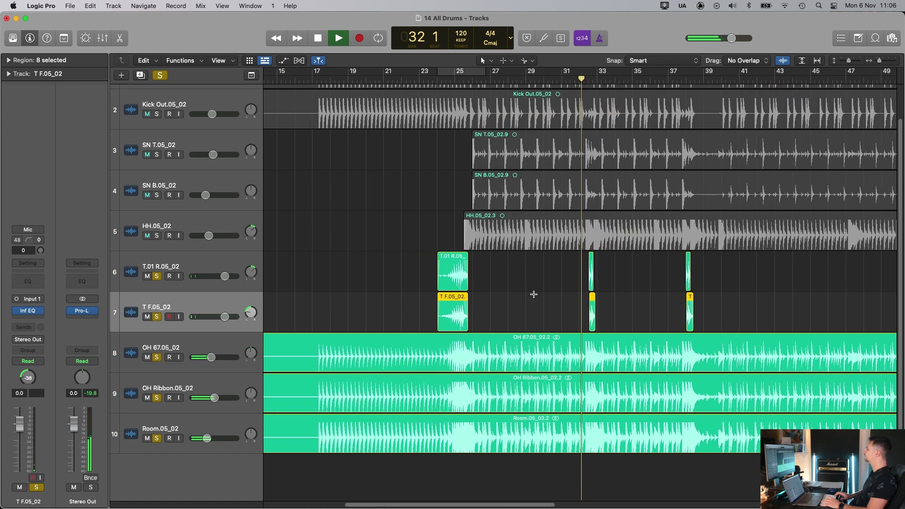
key(super+Up)
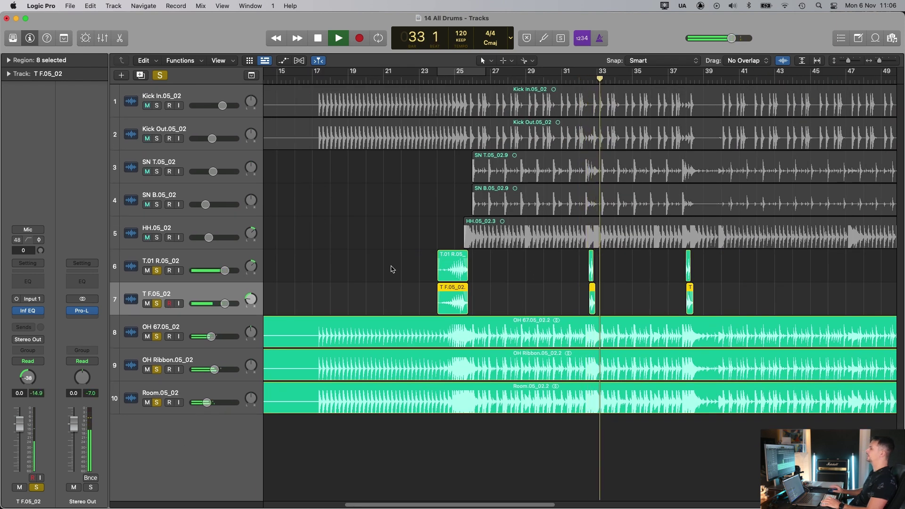
key(super+Left)
key(super+Left)
key(super+Up)
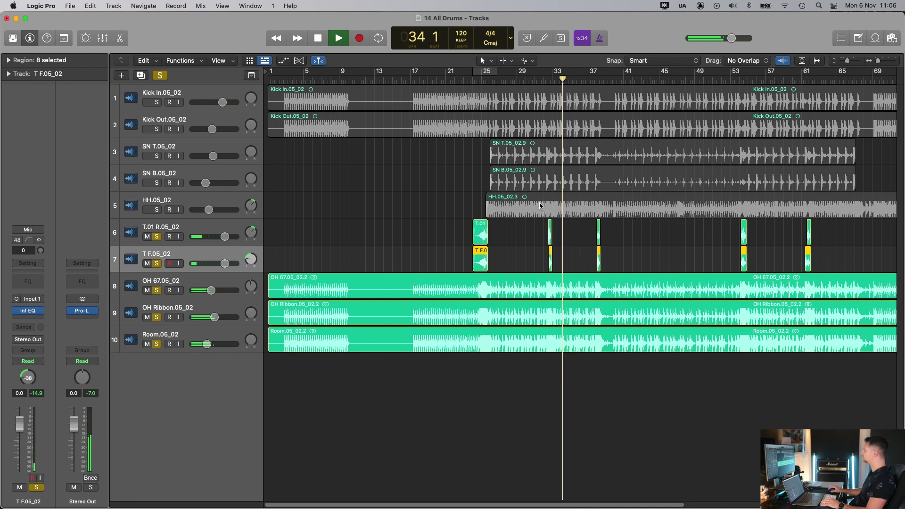
click(745, 71)
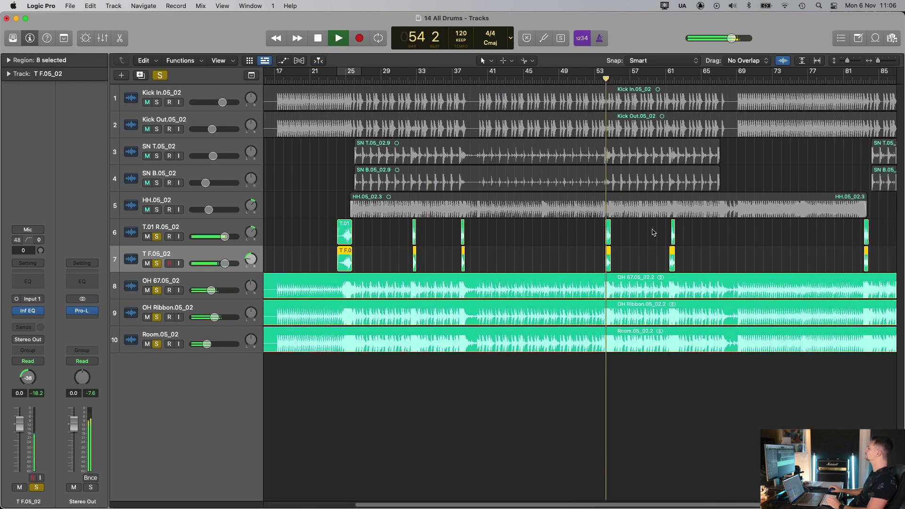
Stop playback and lower the volume of T.01 R.05_02 and T F.05_02 together to about -2 dB
key(space)
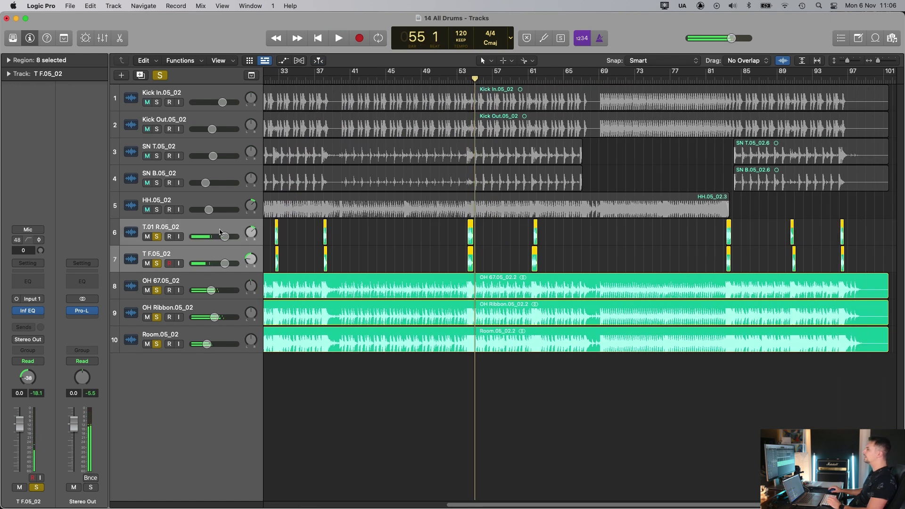
shift+click(203, 228)
drag(225, 237, 224, 237)
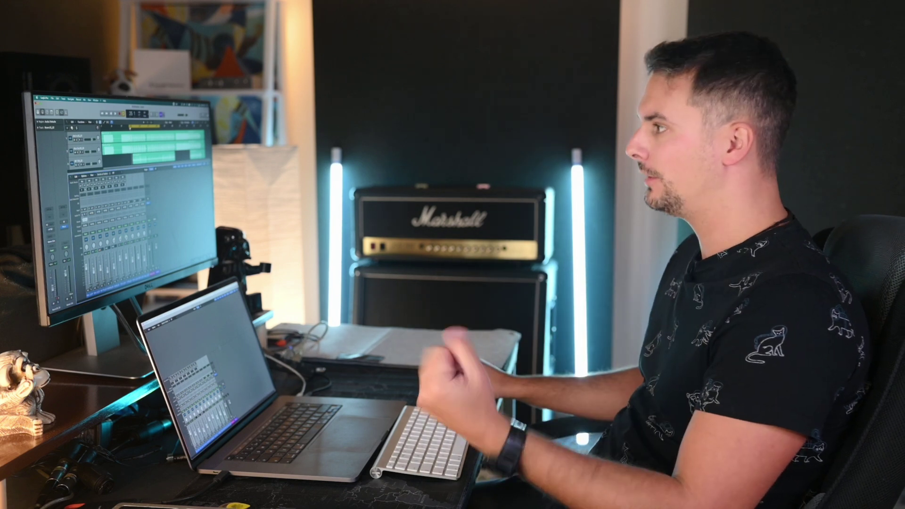
Play the cycled full drum mix with the mixer open, and switch Inf EQ back on for all ten drum tracks
scroll(153, 148, down, 3)
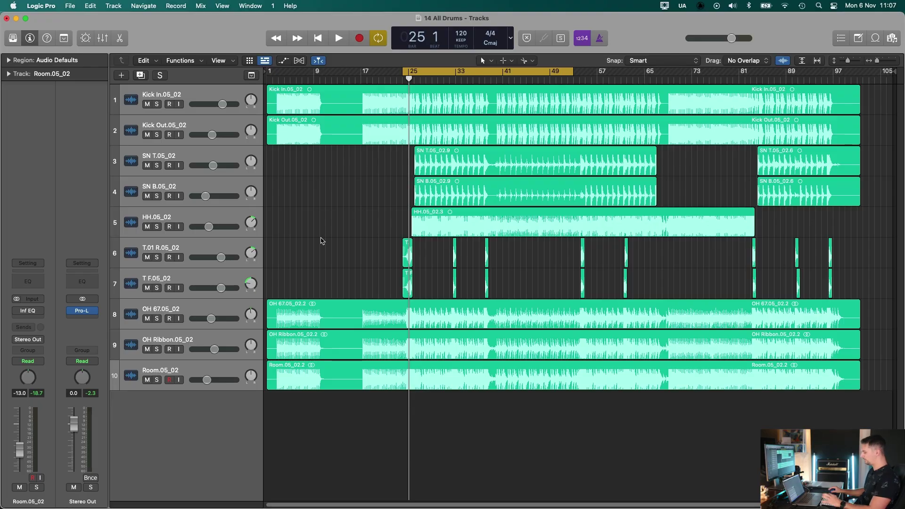
key(x)
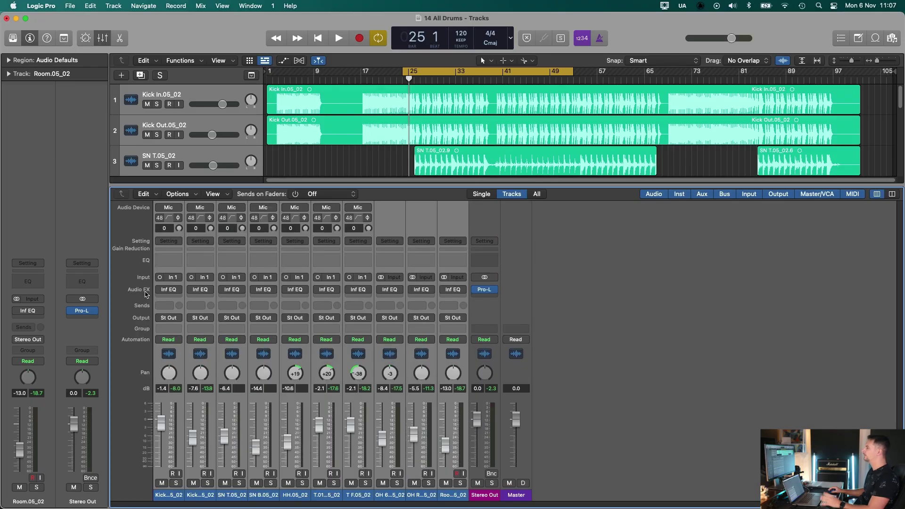
key(space)
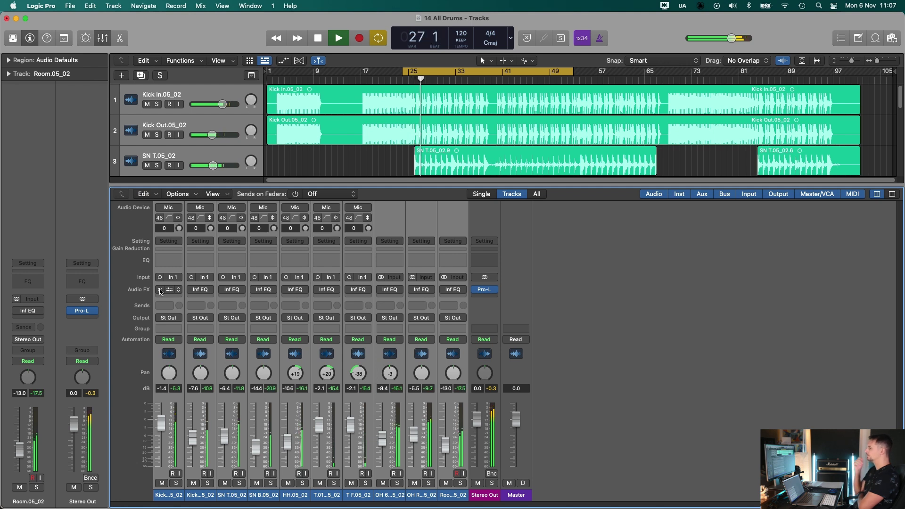
key(XF86AudioRaiseVolume)
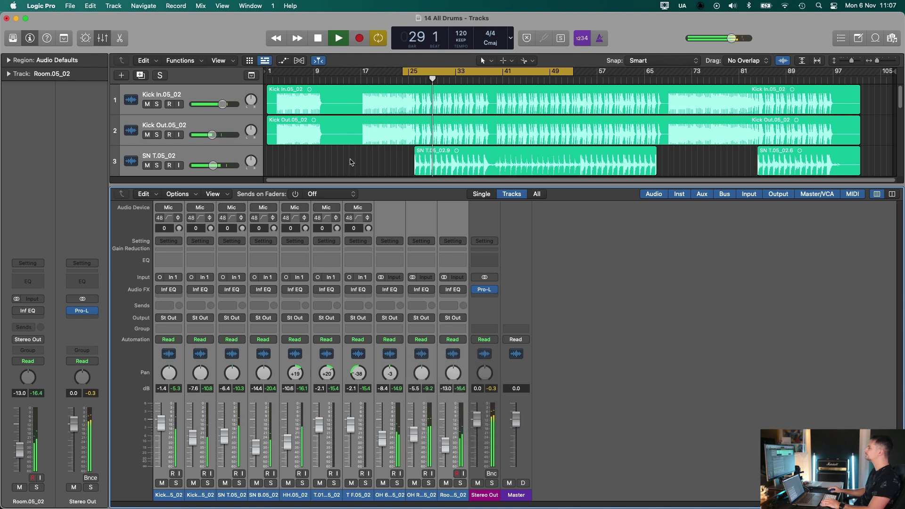
scroll(373, 160, down, 6)
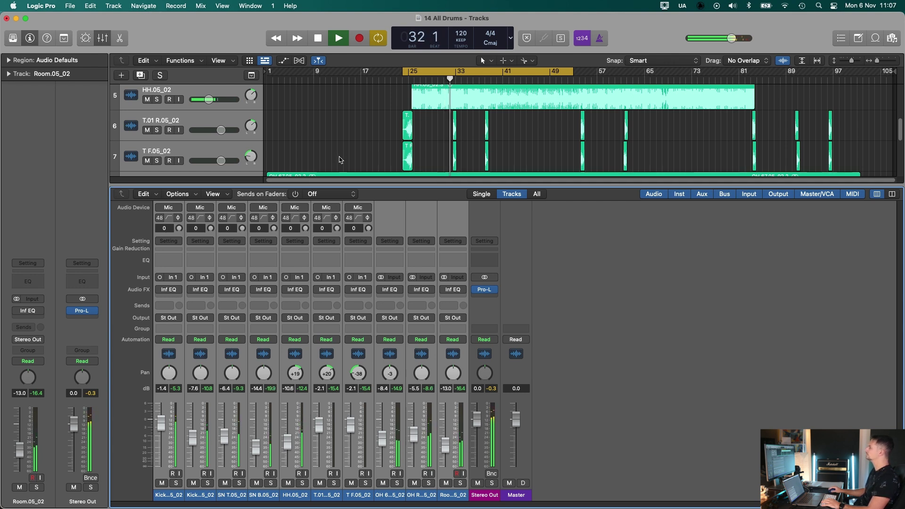
click(161, 289)
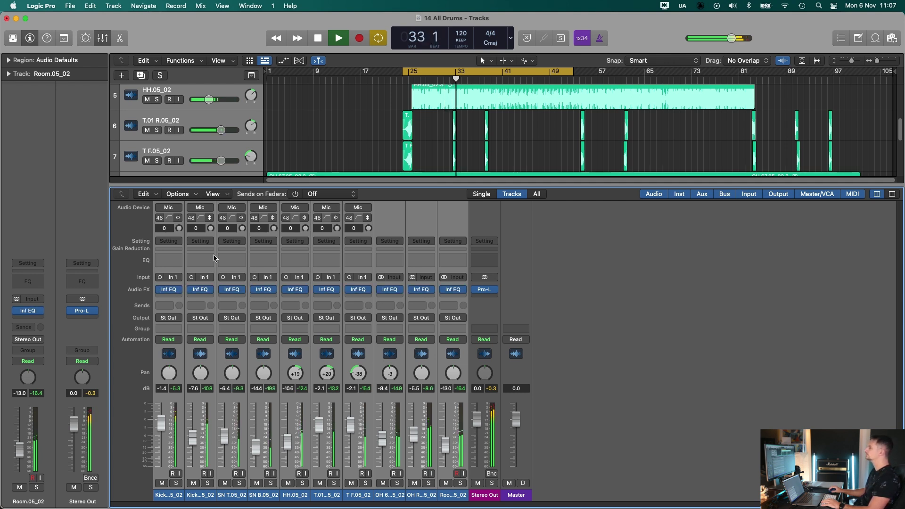
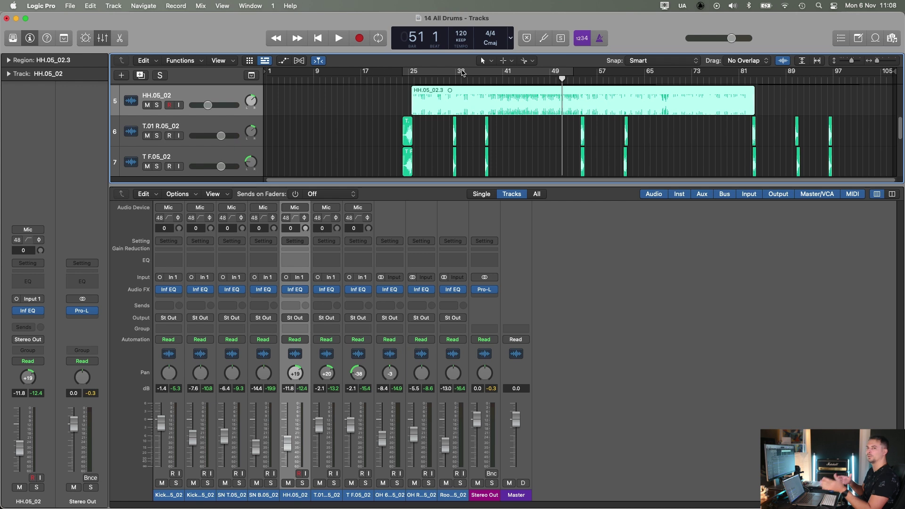
Turn cycle mode on, select all ten drum channels, and compare the playing mix with Inf EQ bypassed and enabled
click(463, 73)
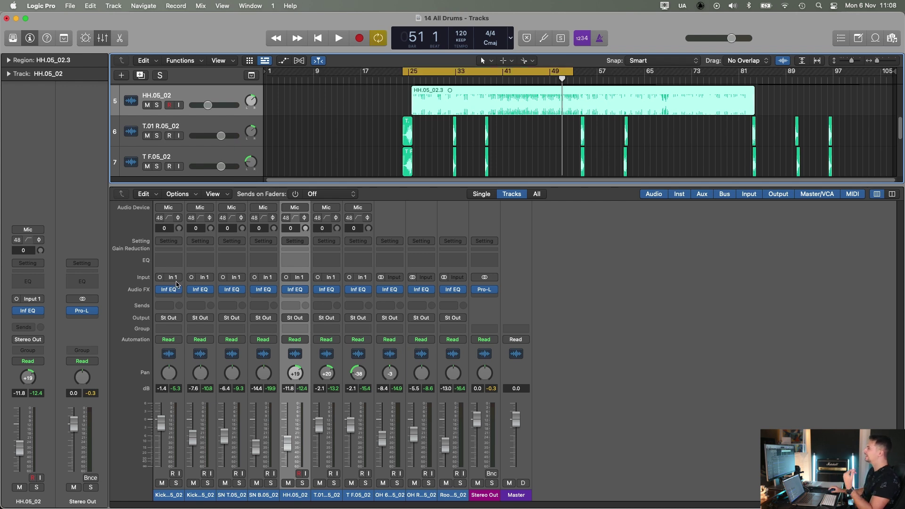
click(452, 496)
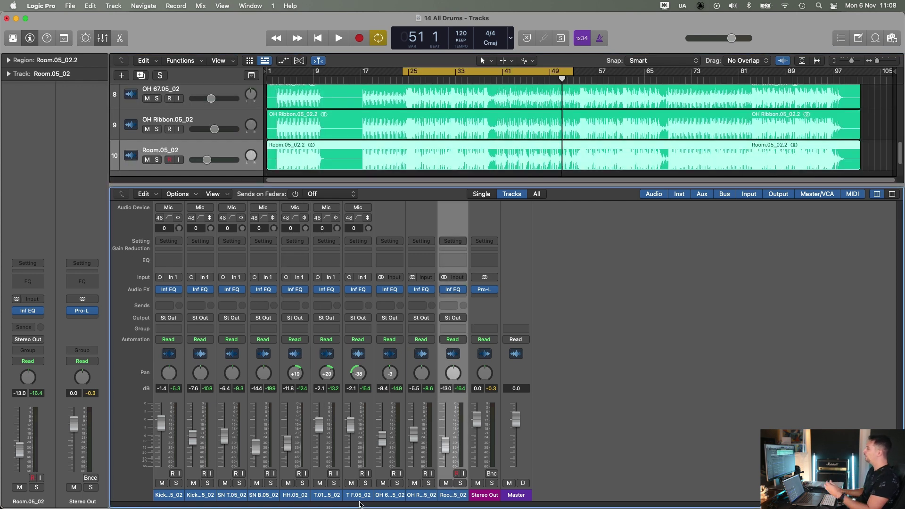
key(super+a)
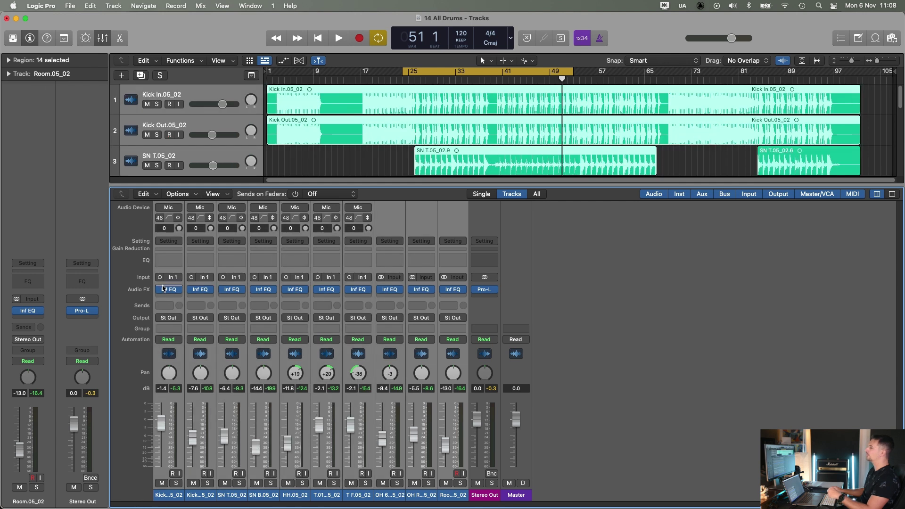
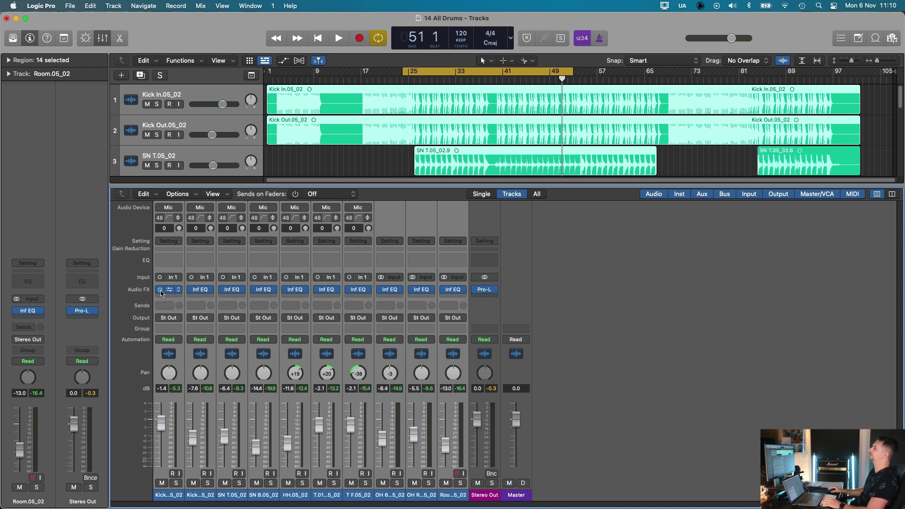
key(space)
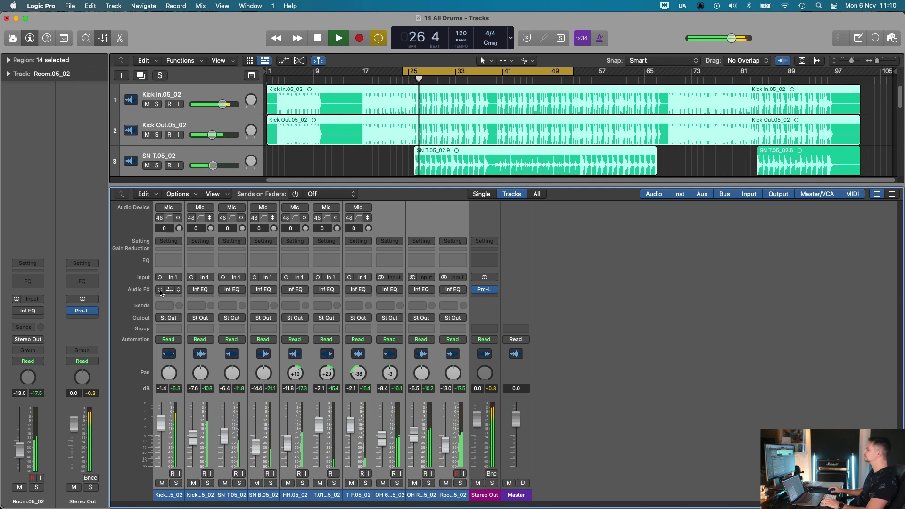
click(160, 290)
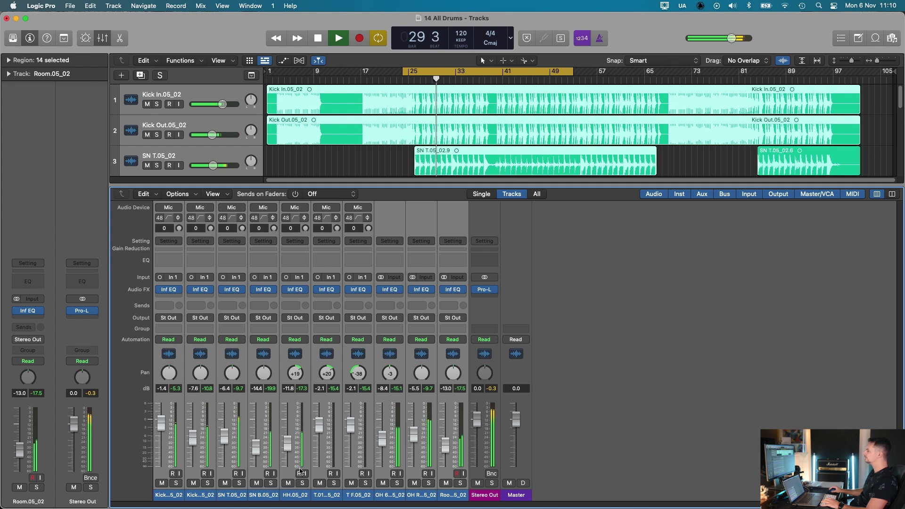
Lower the HH.05_02 channel fader to -14.2 dB and reselect all ten drum channels
click(297, 495)
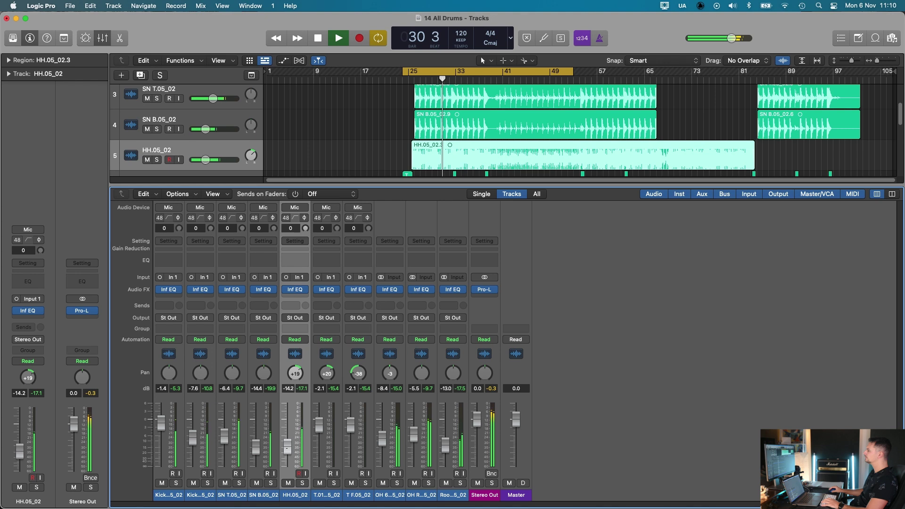
click(453, 495)
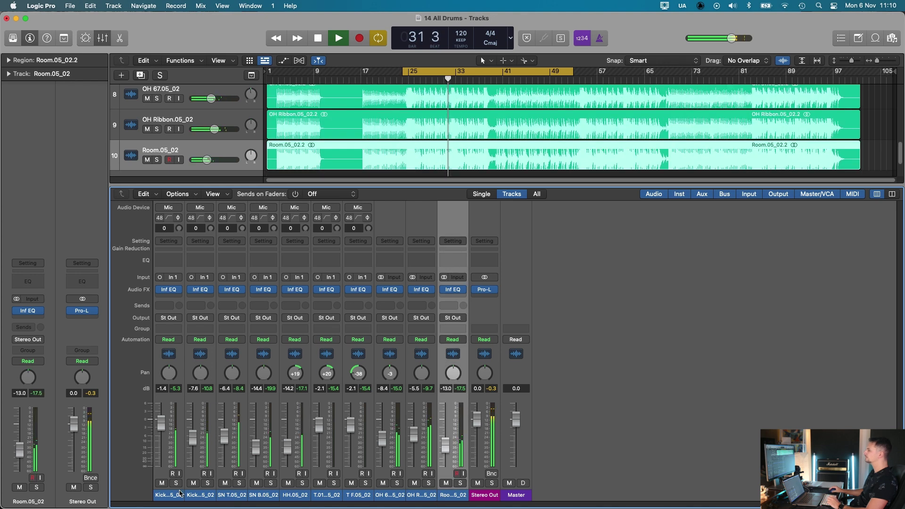
shift+click(180, 494)
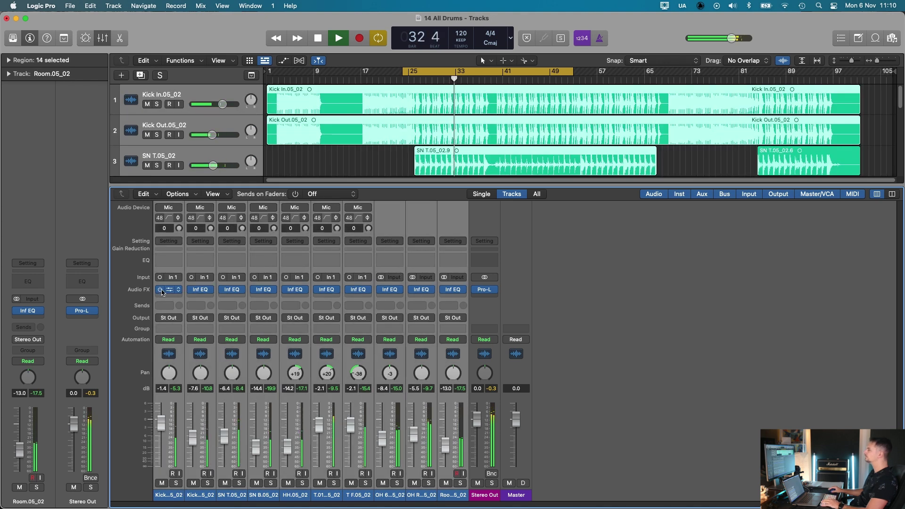
Bypass and re-enable Inf EQ on all selected drum channels during playback, and replay the mix from bar 24
click(161, 290)
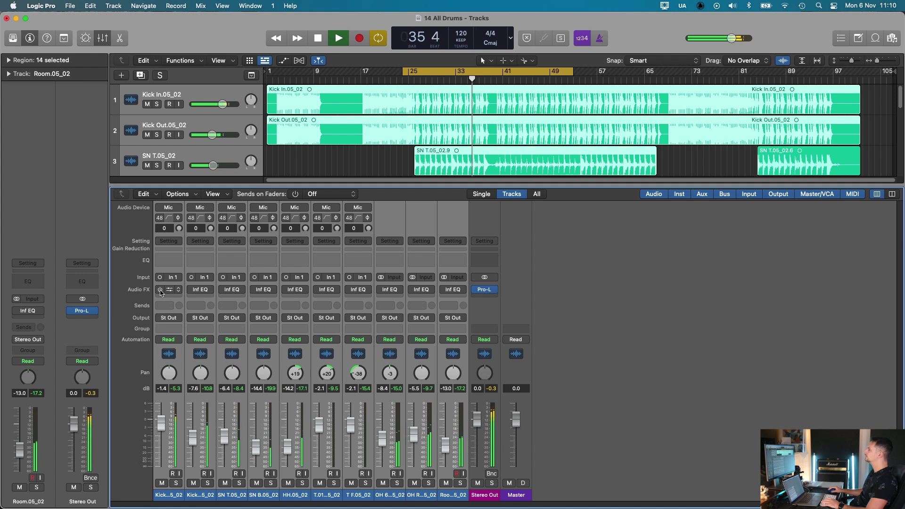
click(160, 290)
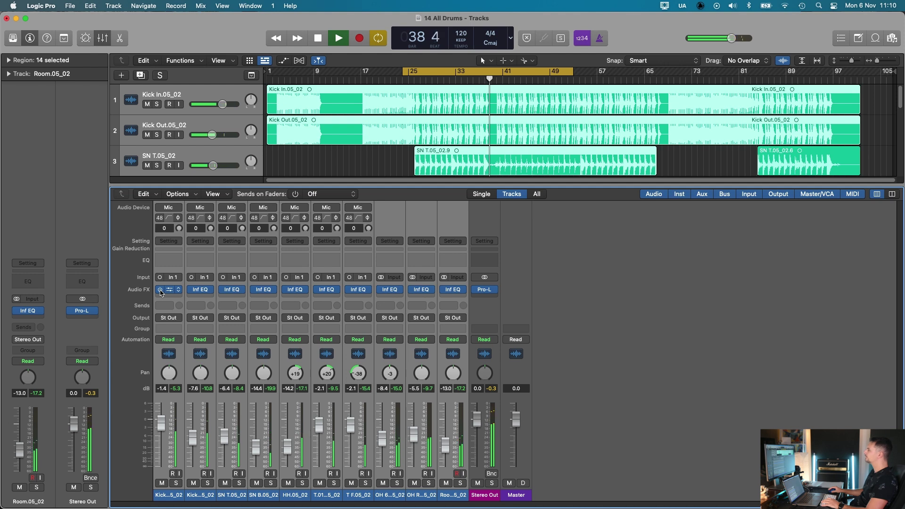
key(space)
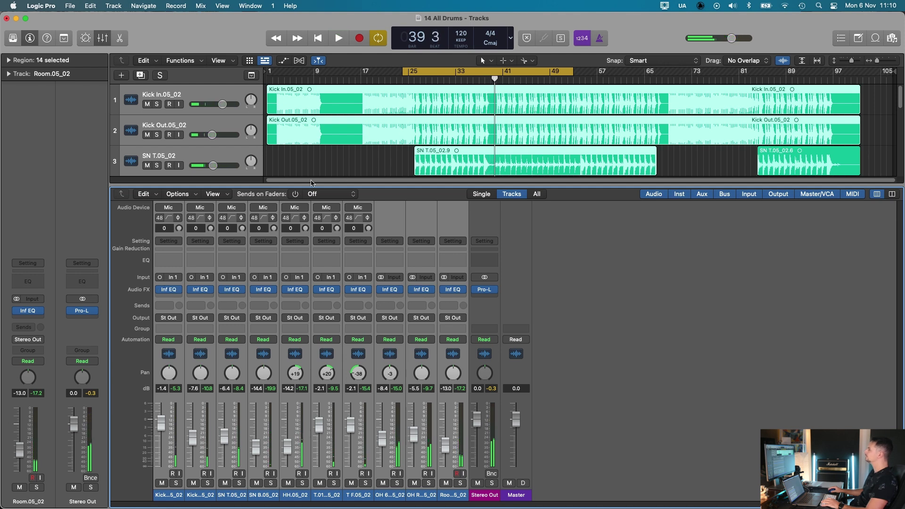
key(space)
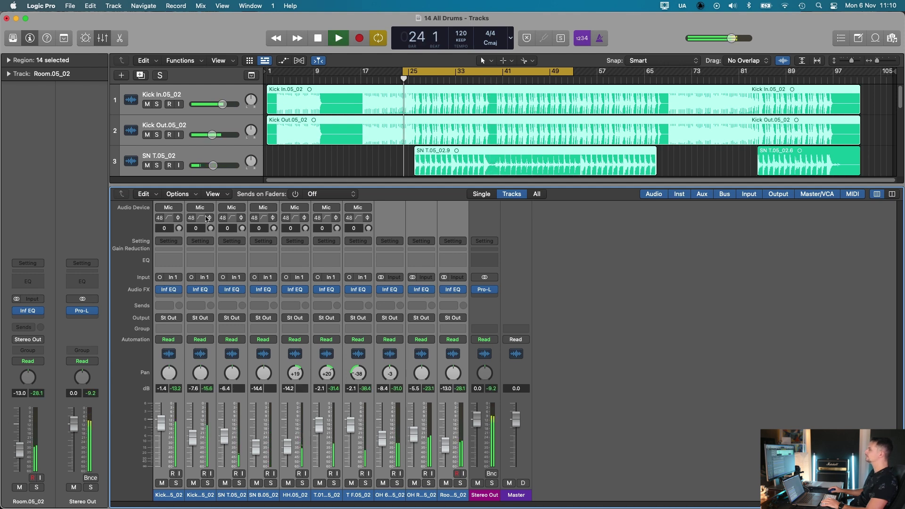
Compare the playing drum mix with Inf EQ bypassed and enabled on all ten channels, and stop playback with it enabled
click(160, 291)
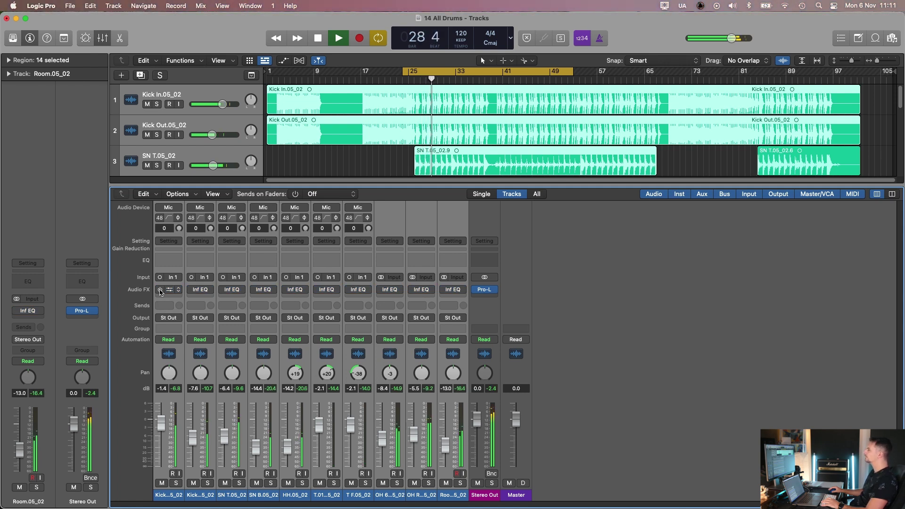
alt+click(161, 290)
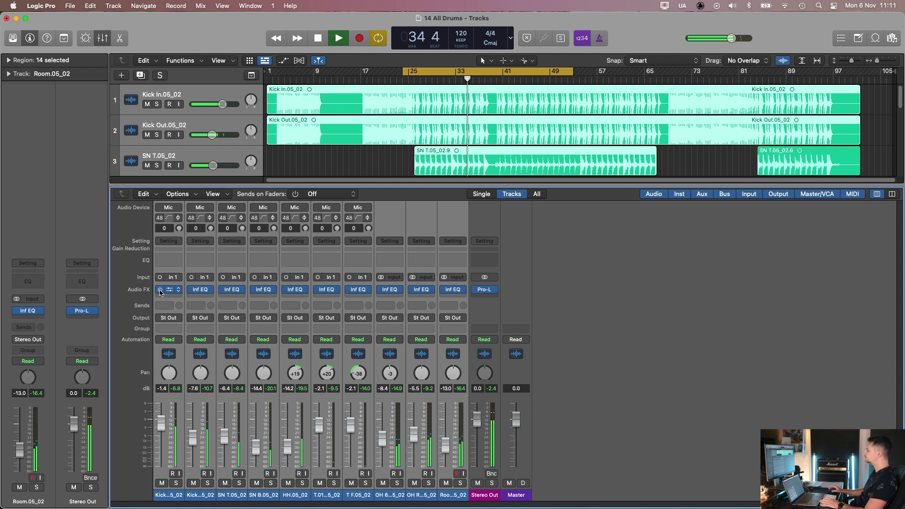
key(space)
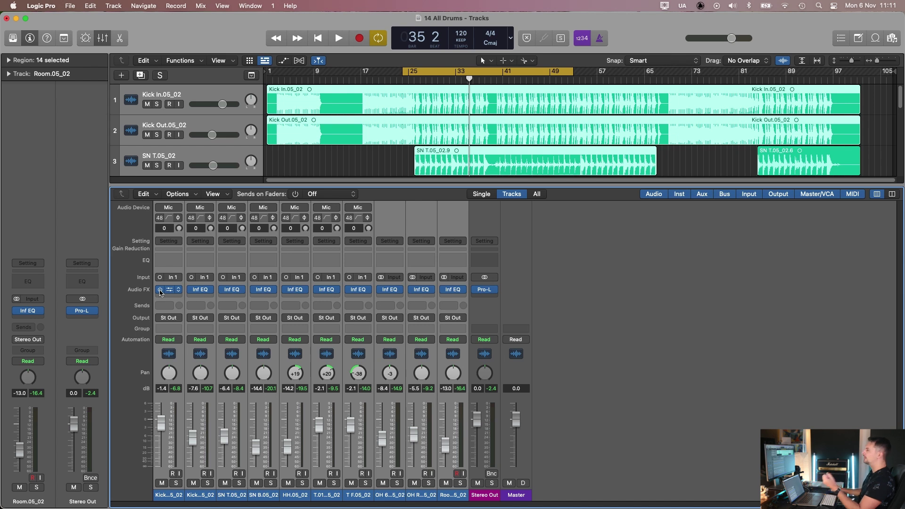
Hide the mixer, select all ten drum tracks, and group them into a summing track stack
key(x)
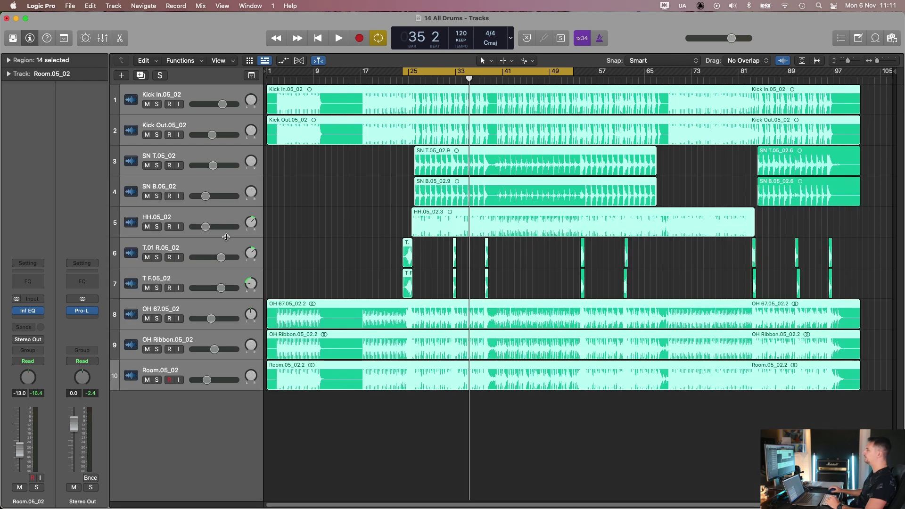
click(282, 215)
key(super+Up)
key(super+Up)
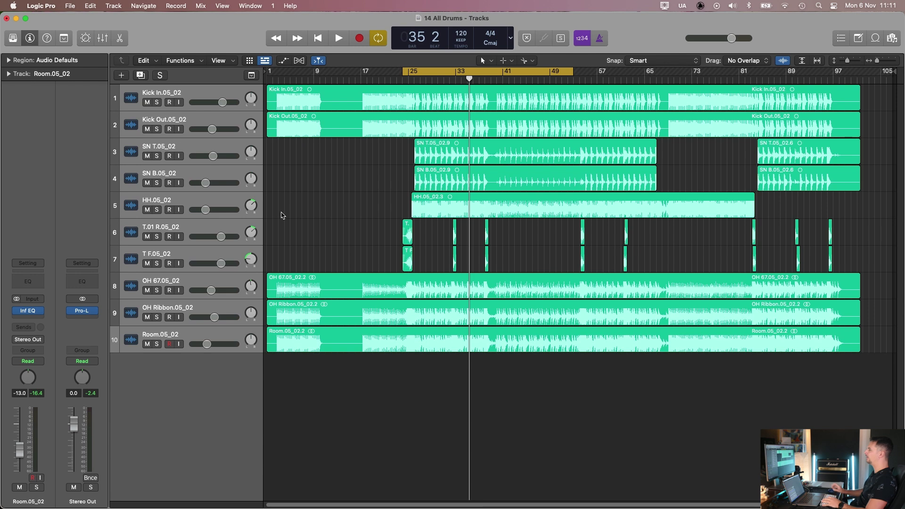
key(Down)
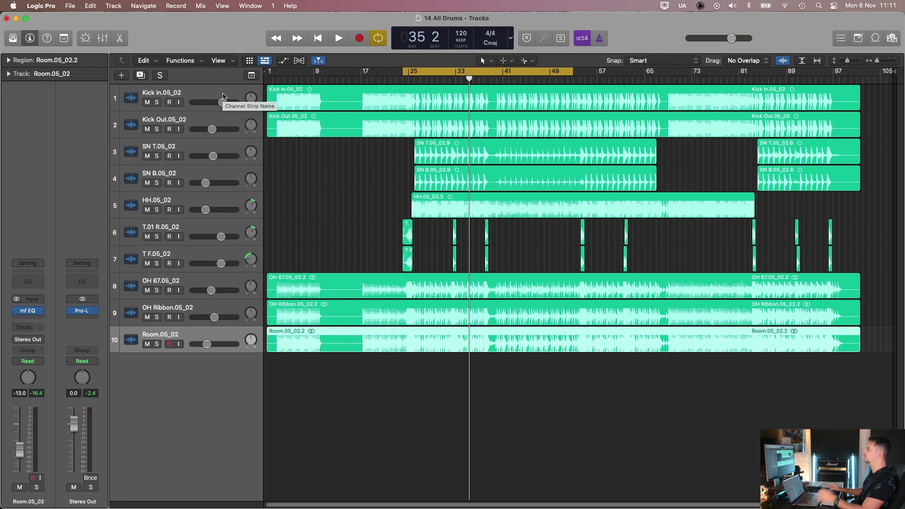
key(super+a)
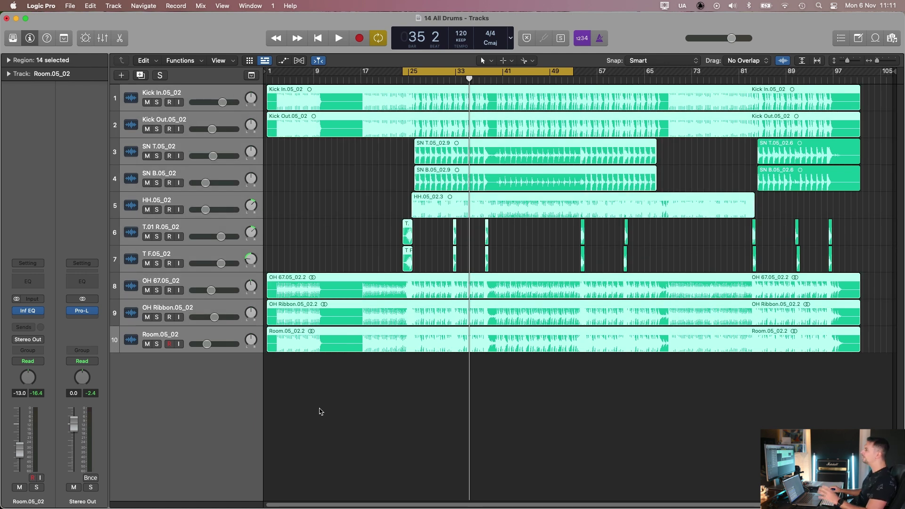
key(super+shift+d)
key(Return)
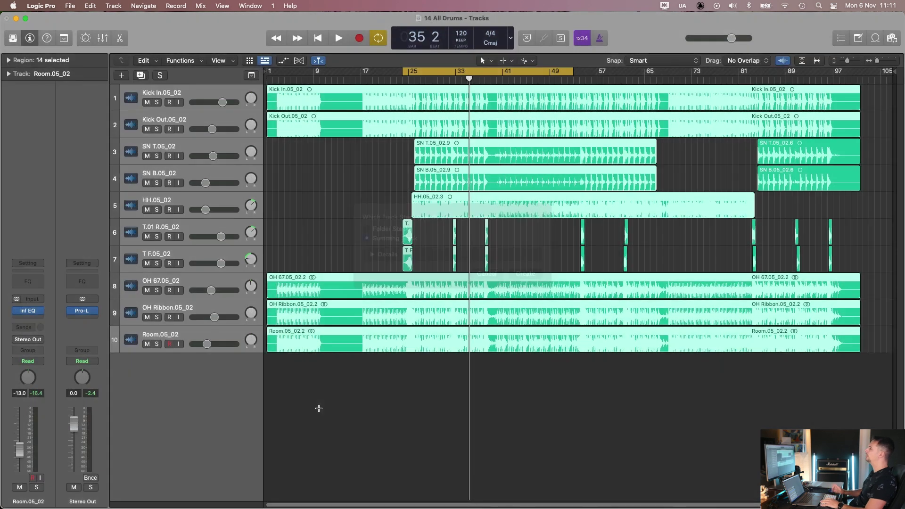
Rename the new summing stack as Drums and solo it
click(160, 92)
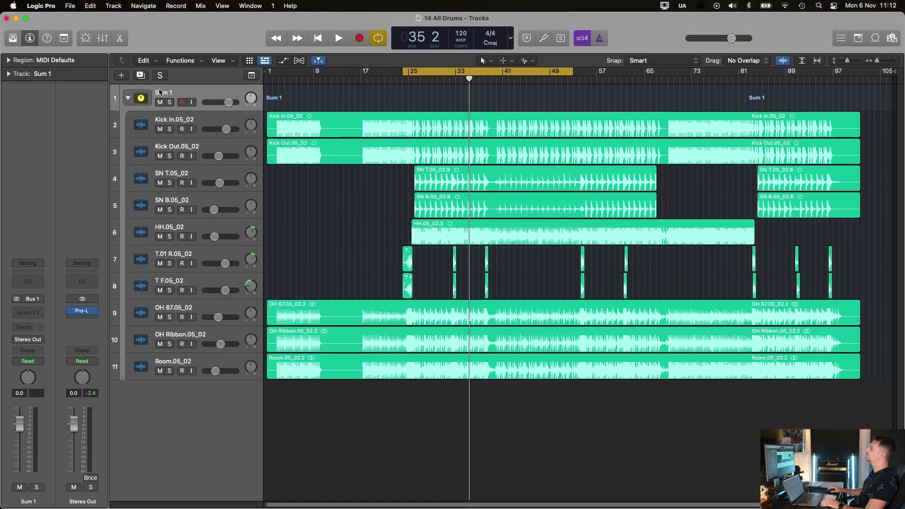
text(Drums)
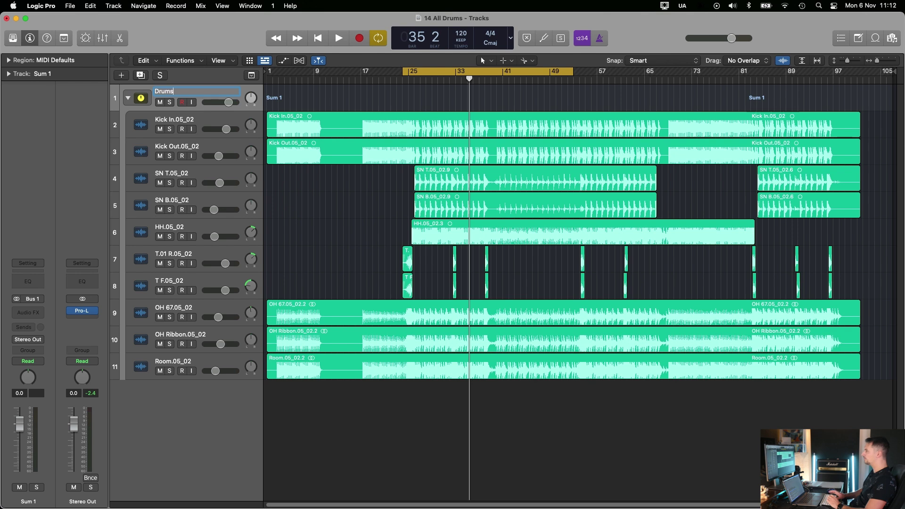
key(Return)
key(s)
Insert Inf EQ on the Drums stack and play the cycled section through it
click(31, 314)
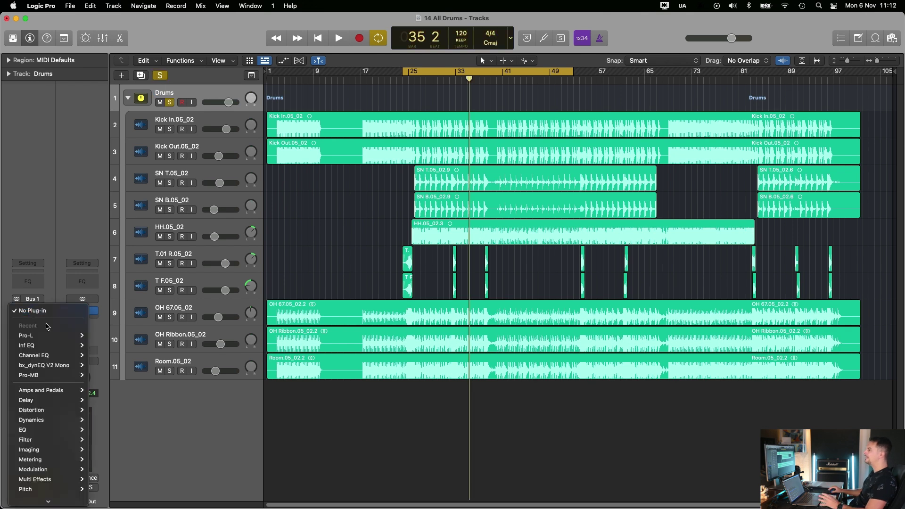
key(Escape)
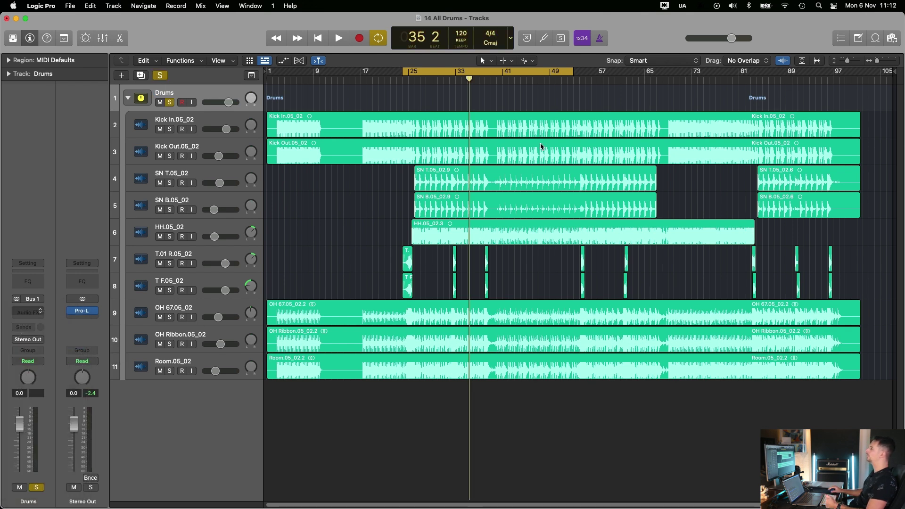
key(space)
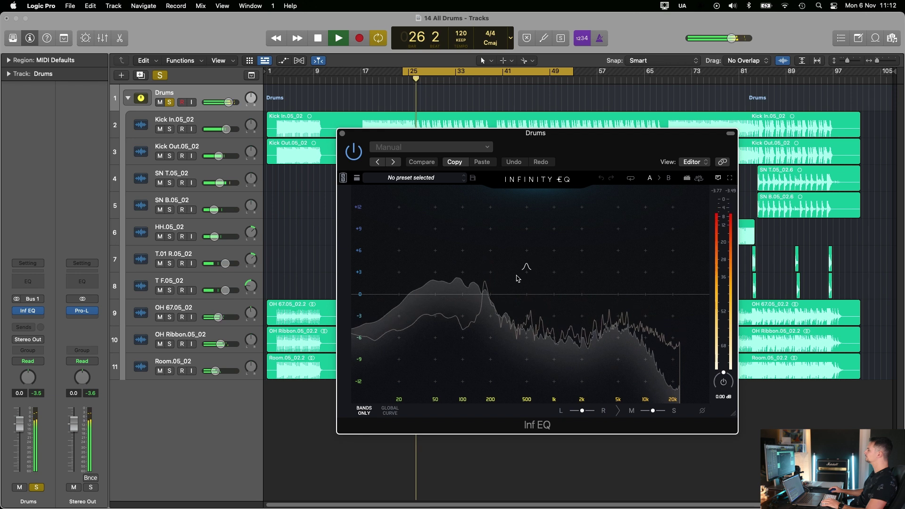
Add three cuts to the Drums EQ: about -1.95 dB at 214 Hz, -1.30 dB at 2.22 kHz and -0.78 dB at 6.88 kHz
drag(513, 265, 491, 308)
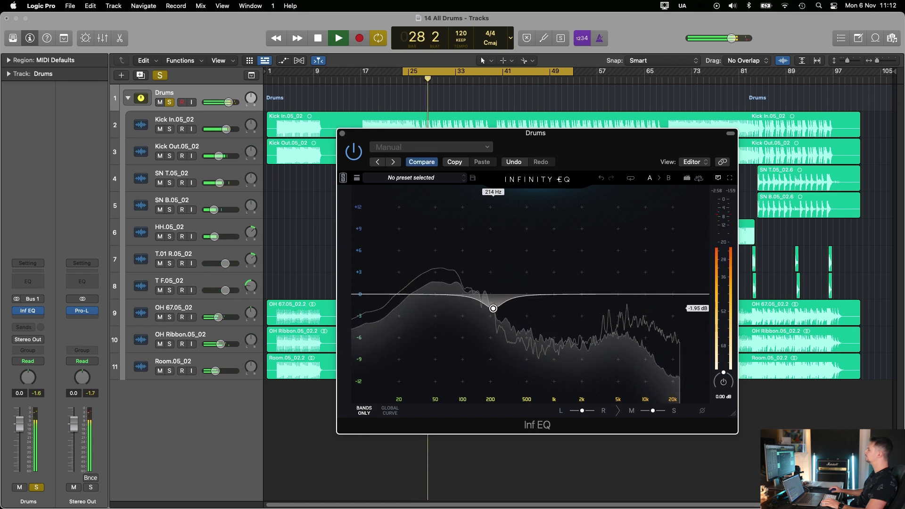
drag(612, 264, 586, 305)
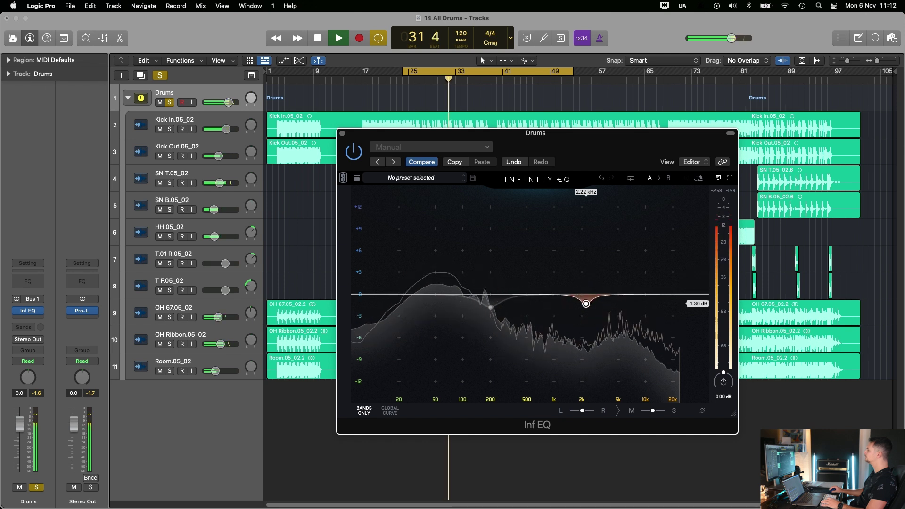
click(633, 264)
drag(634, 265, 631, 300)
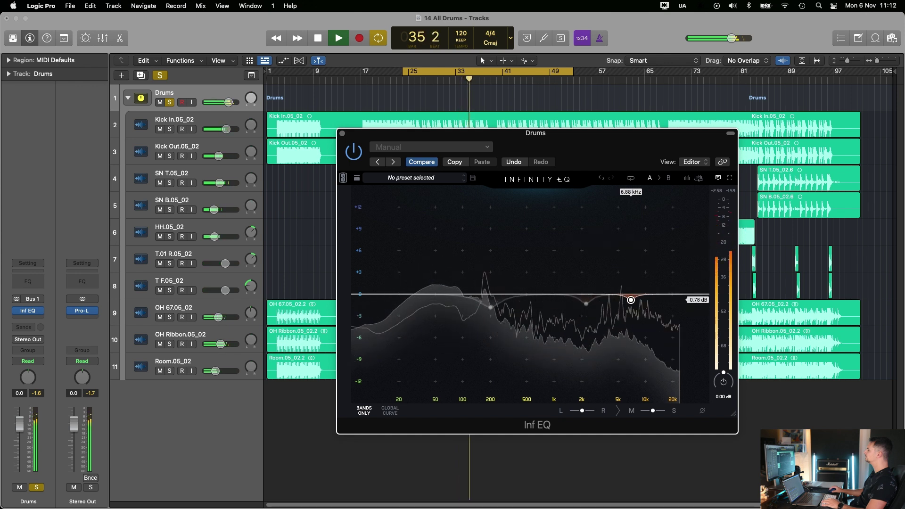
Add broad boosts to the Drums EQ of about +1.62 dB at 12.8 kHz and +1.88 dB at 94.4 Hz
drag(618, 261, 656, 283)
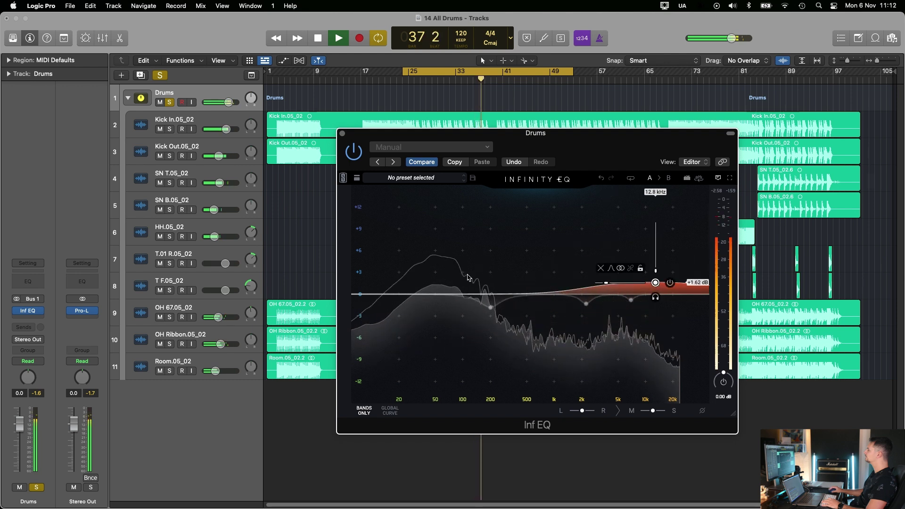
click(481, 265)
drag(481, 265, 462, 282)
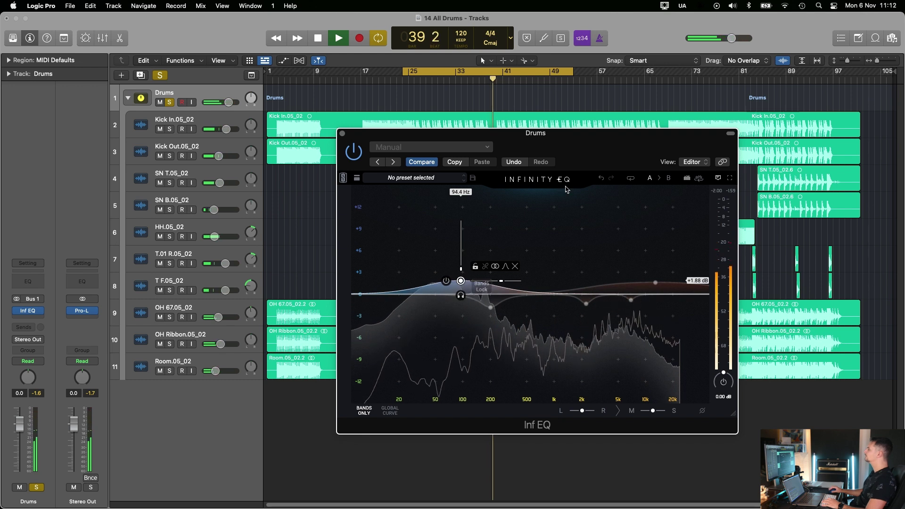
Replay the cycle, reduce the low boost to +1.43 dB at 92.2 Hz, and deepen the upper cut to -1.88 dB at 7.30 kHz
key(space)
key(space)
drag(580, 149, 579, 151)
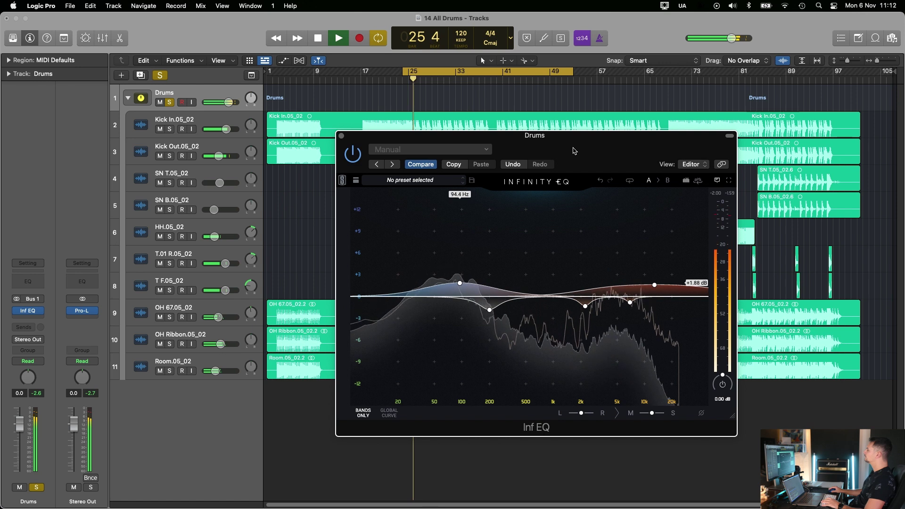
mouse_move(462, 285)
drag(461, 286, 459, 289)
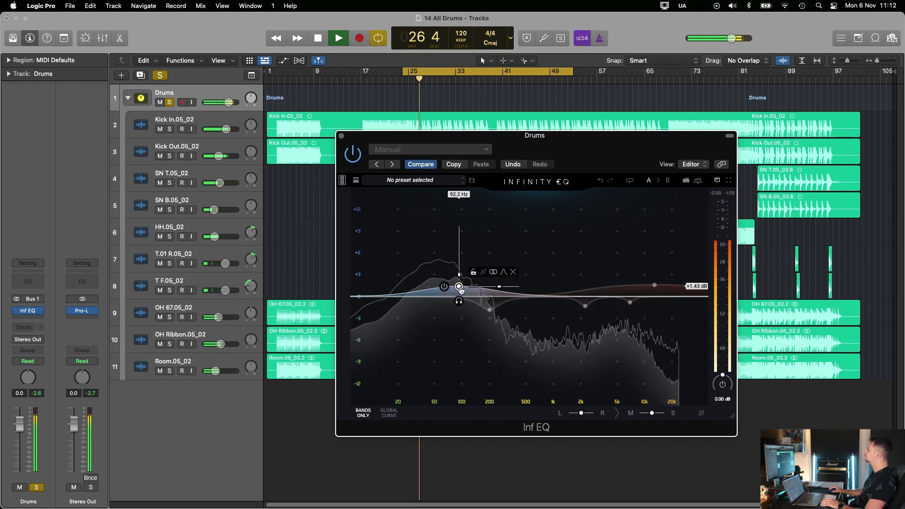
mouse_move(626, 296)
mouse_down()
mouse_move(644, 263)
mouse_move(629, 255)
mouse_move(632, 310)
mouse_up()
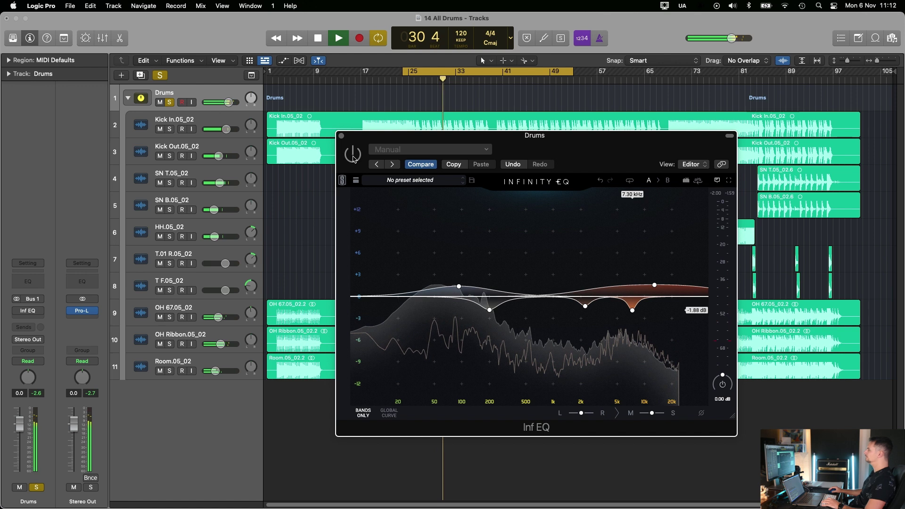
Re-enable Inf EQ on the Drums stack to compare it with the bypassed sound, stop playback, and move the EQ window aside
click(354, 155)
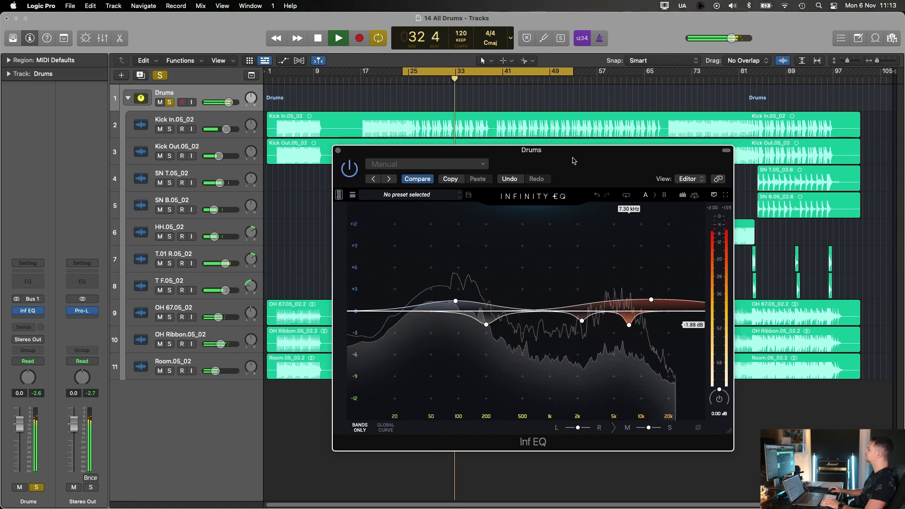
drag(572, 158, 572, 159)
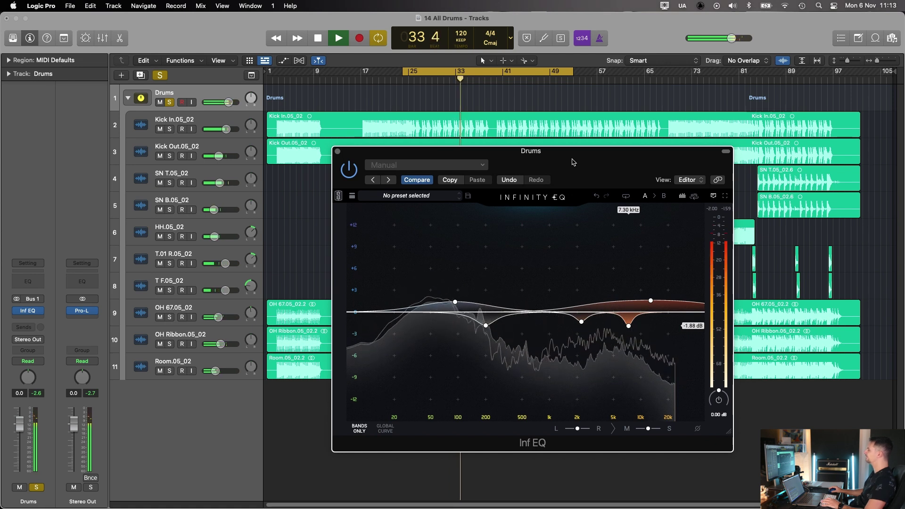
key(space)
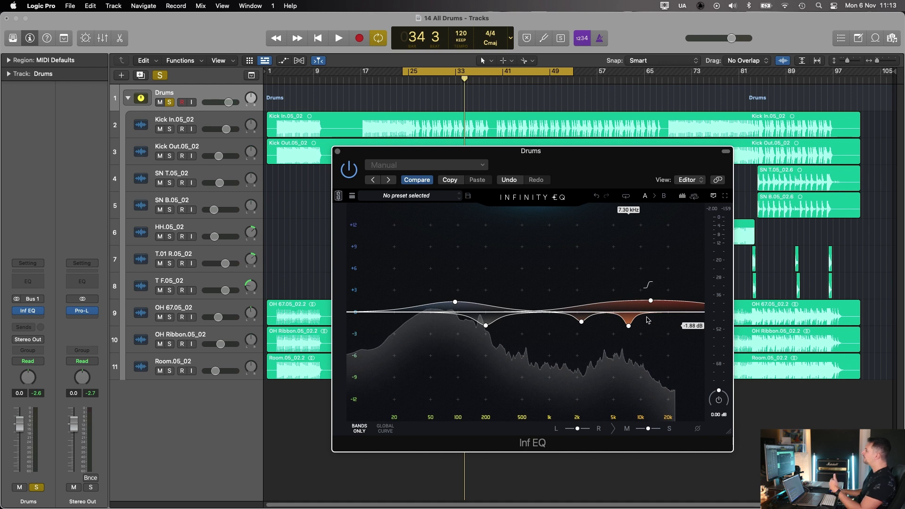
mouse_move(582, 330)
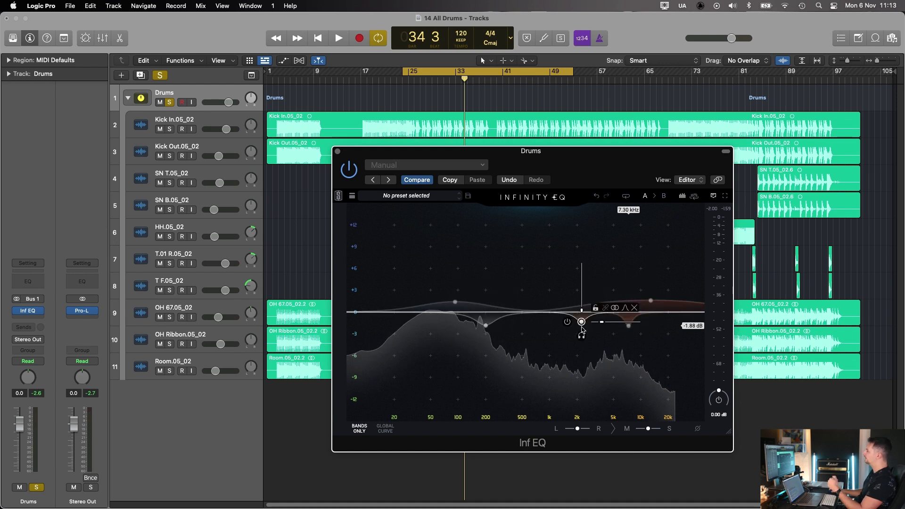
drag(398, 159, 493, 170)
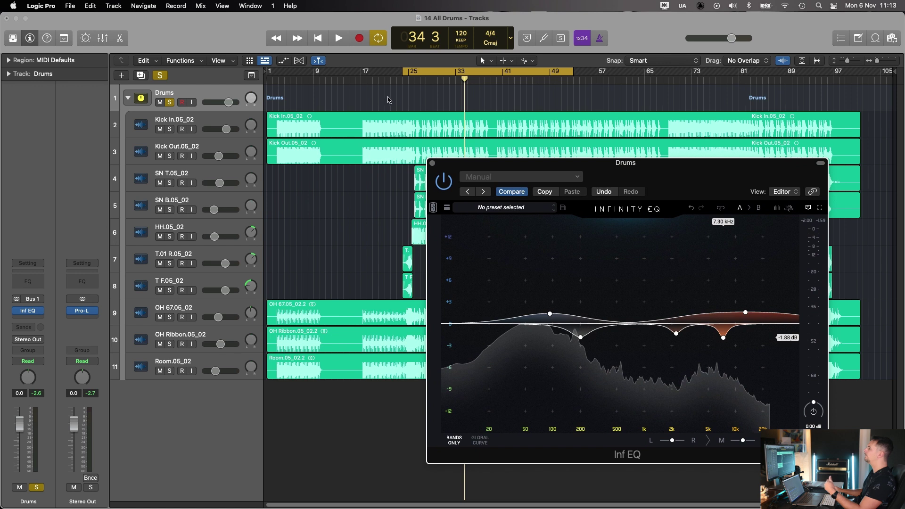